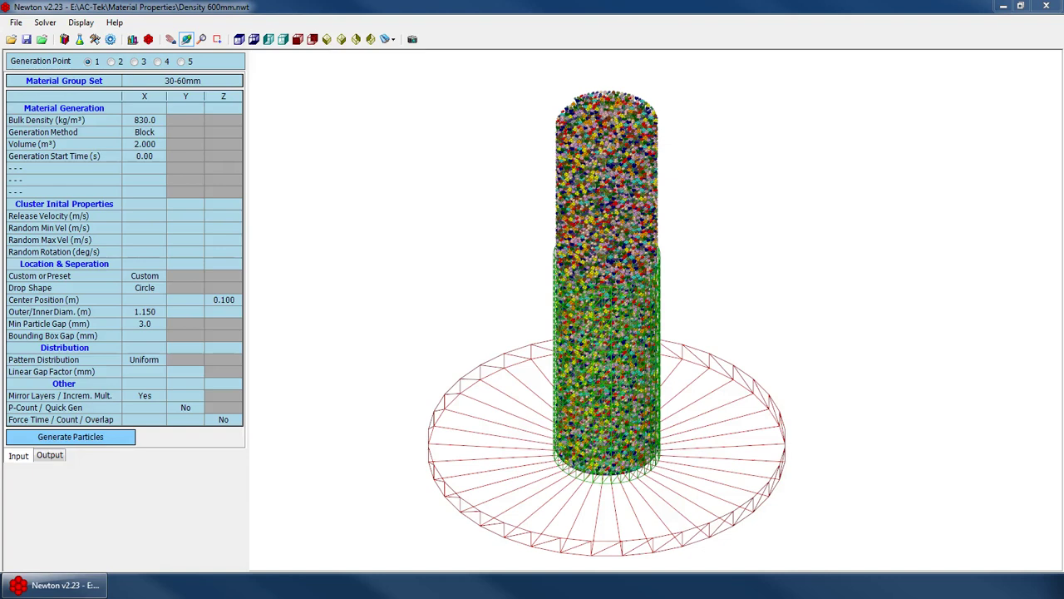
Step: Open the particle library and browse the 40-100mm and 25-50mm particle sets
{"action": "left_click", "coordinate": [132, 39]}
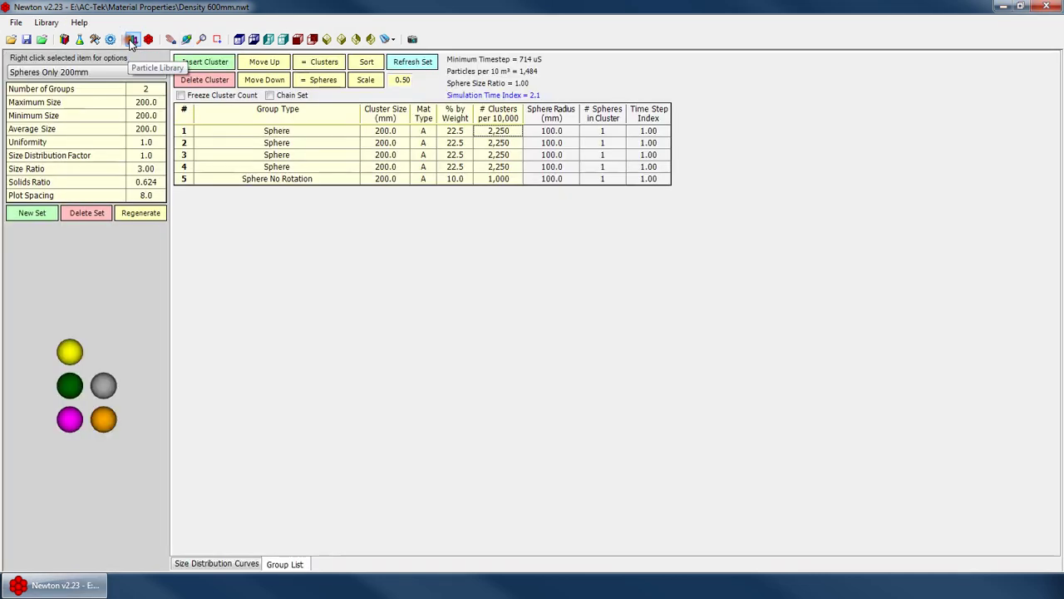
{"action": "left_click", "coordinate": [74, 73]}
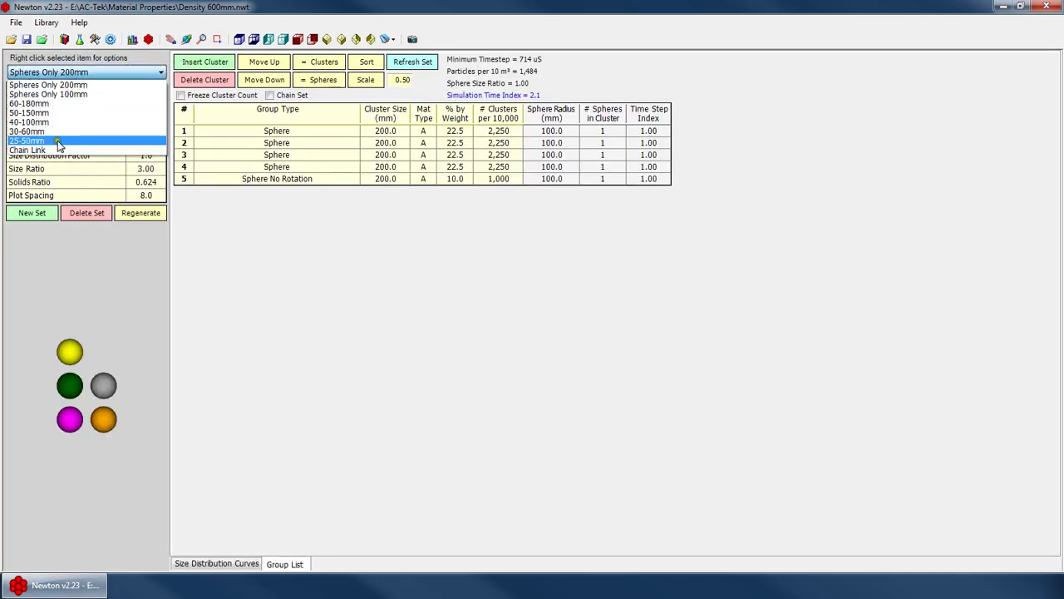
{"action": "left_click", "coordinate": [50, 123]}
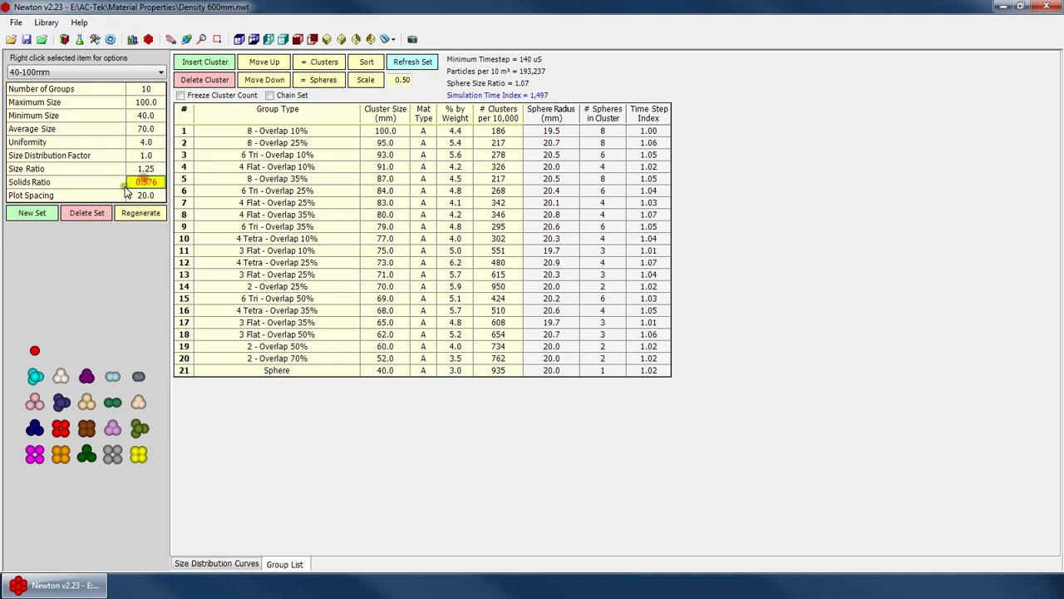
{"action": "left_click", "coordinate": [77, 73]}
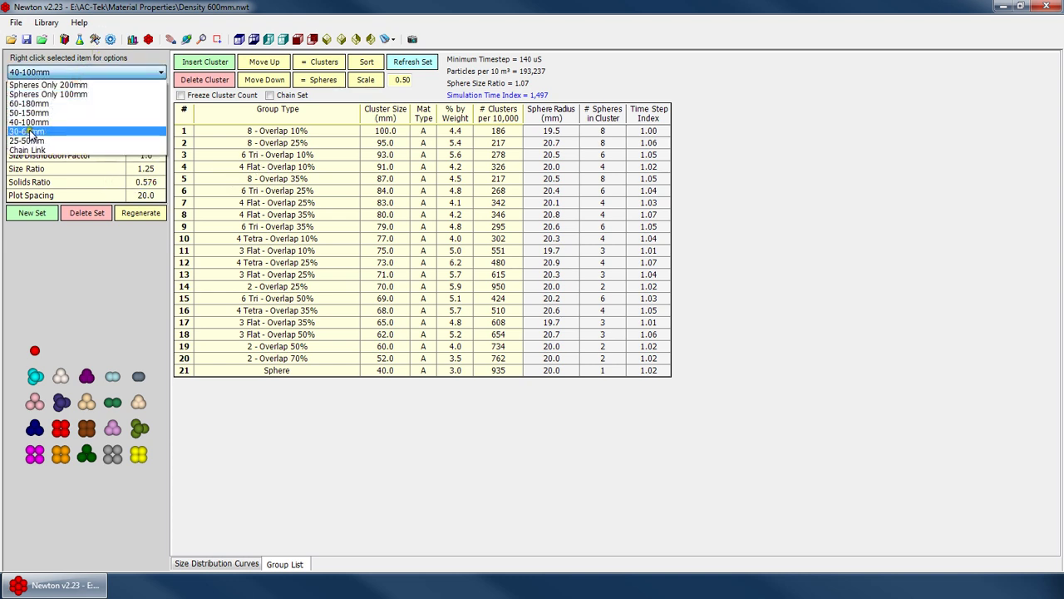
{"action": "left_click", "coordinate": [117, 122]}
{"action": "left_click", "coordinate": [113, 76]}
{"action": "left_click", "coordinate": [84, 131]}
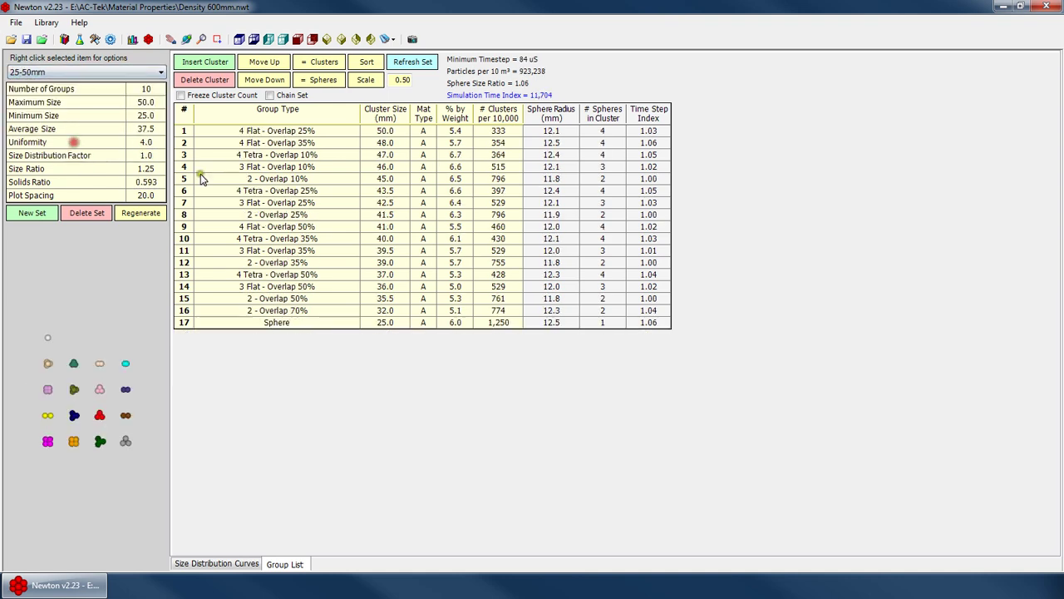
Step: Compare the 50-150mm and 60-180mm sets, return to 25-50mm, and go back to generation view
{"action": "left_click", "coordinate": [108, 73]}
{"action": "left_click", "coordinate": [78, 108]}
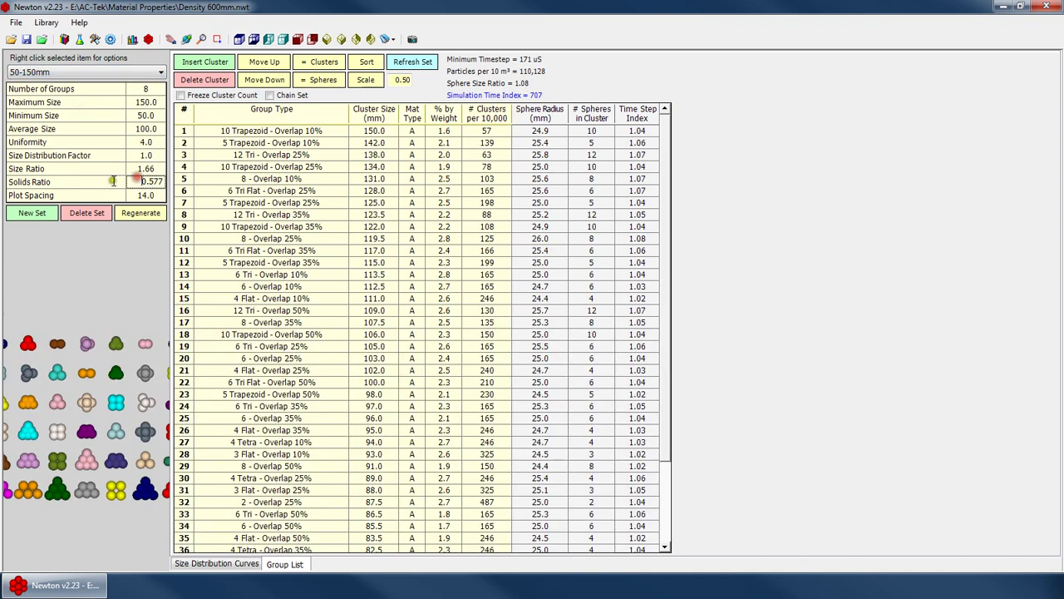
{"action": "left_click", "coordinate": [75, 73]}
{"action": "left_click", "coordinate": [73, 108]}
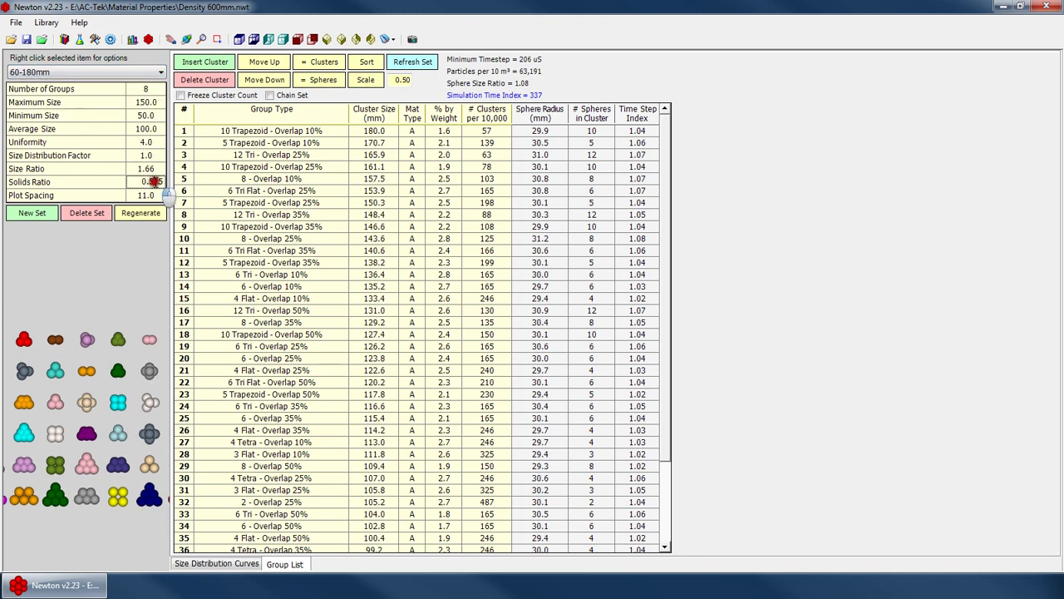
{"action": "left_click", "coordinate": [104, 71]}
{"action": "left_click", "coordinate": [75, 133]}
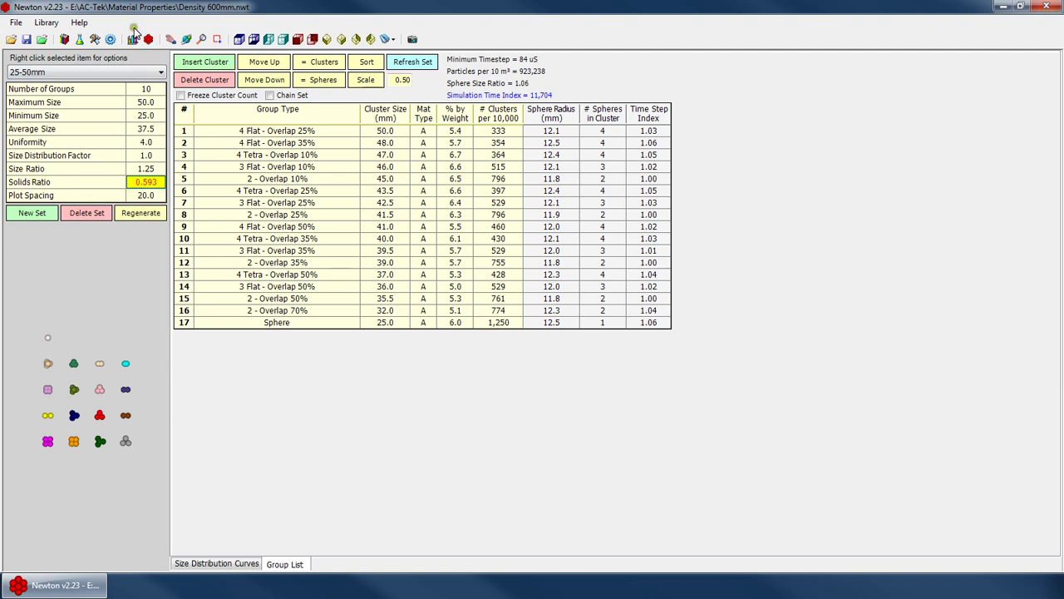
{"action": "left_click", "coordinate": [134, 37]}
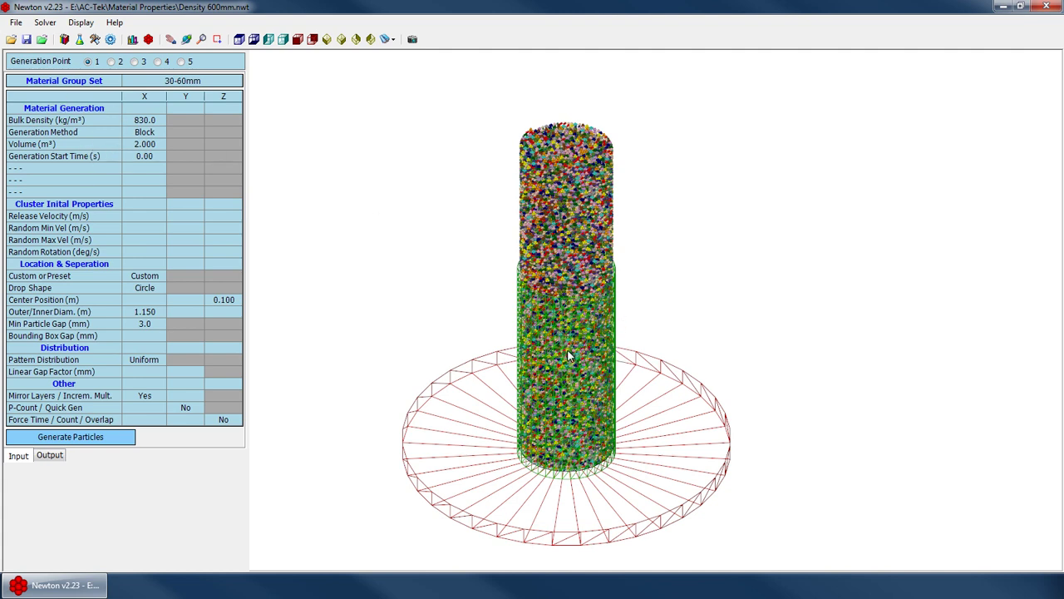
Step: Orbit the particle column to side-on and higher angles, checking the Generation Start Time and Volume values
{"action": "left_click_drag", "start_coordinate": [487, 266], "coordinate": [195, 200]}
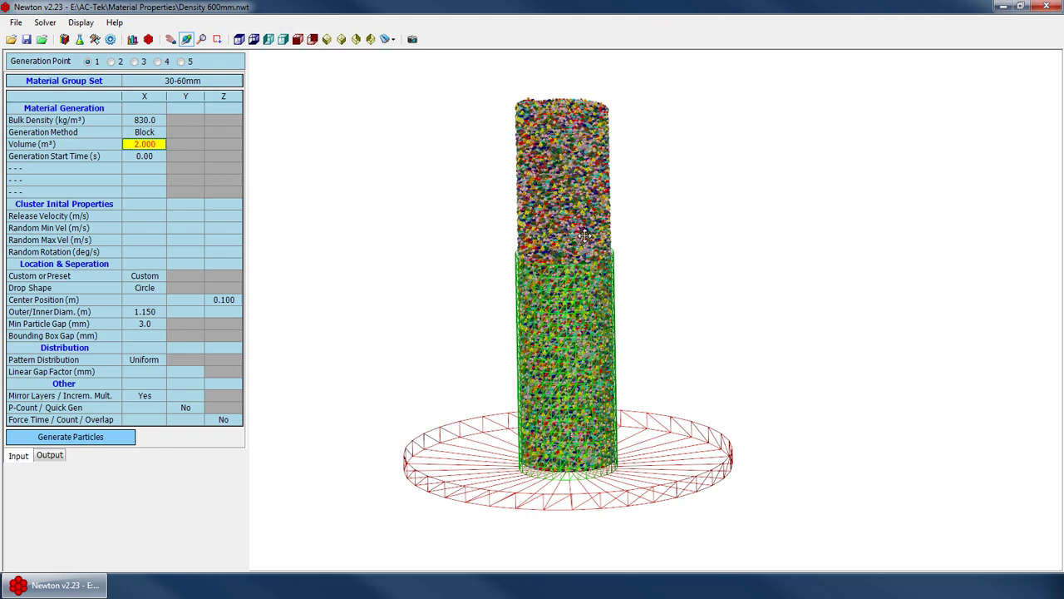
{"action": "mouse_move", "coordinate": [568, 268]}
{"action": "left_mouse_down"}
{"action": "mouse_move", "coordinate": [518, 405]}
{"action": "mouse_move", "coordinate": [596, 356]}
{"action": "mouse_move", "coordinate": [552, 257]}
{"action": "left_mouse_up"}
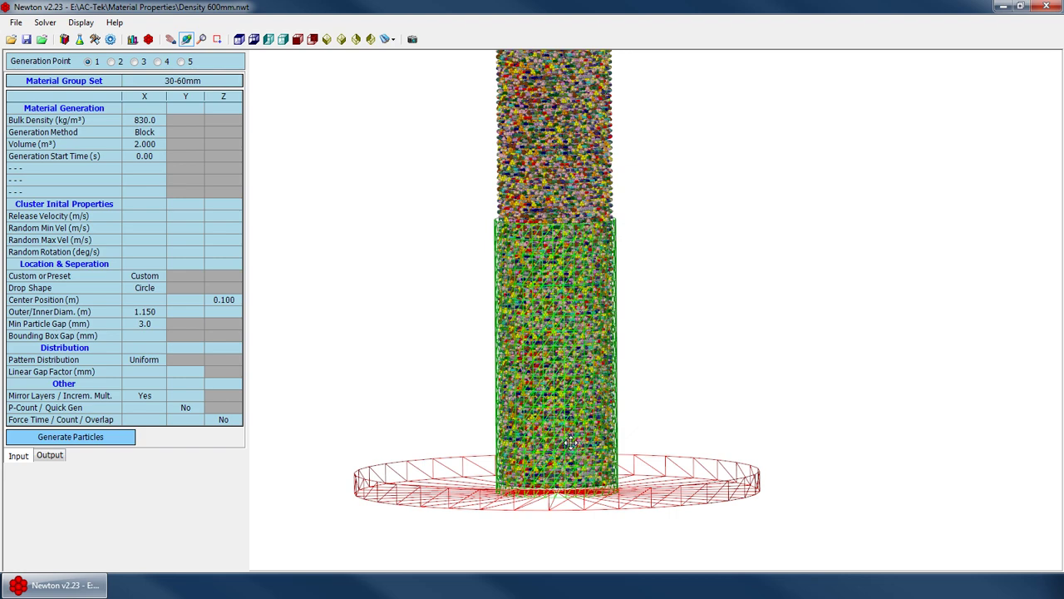
{"action": "left_click_drag", "start_coordinate": [541, 452], "coordinate": [599, 250]}
{"action": "left_click", "coordinate": [143, 150]}
{"action": "left_click", "coordinate": [139, 144]}
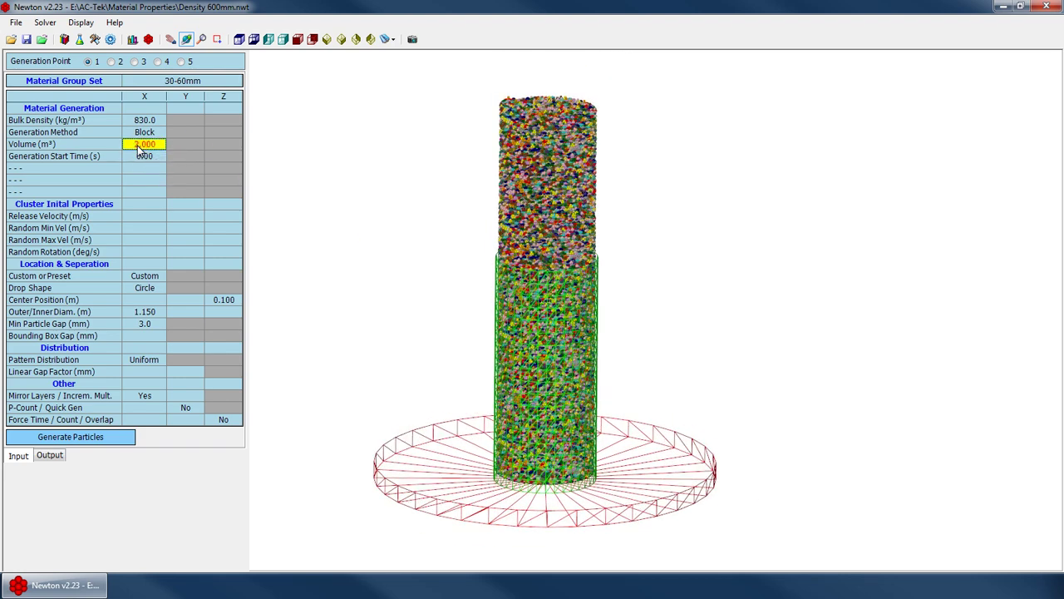
{"action": "left_click", "coordinate": [520, 259]}
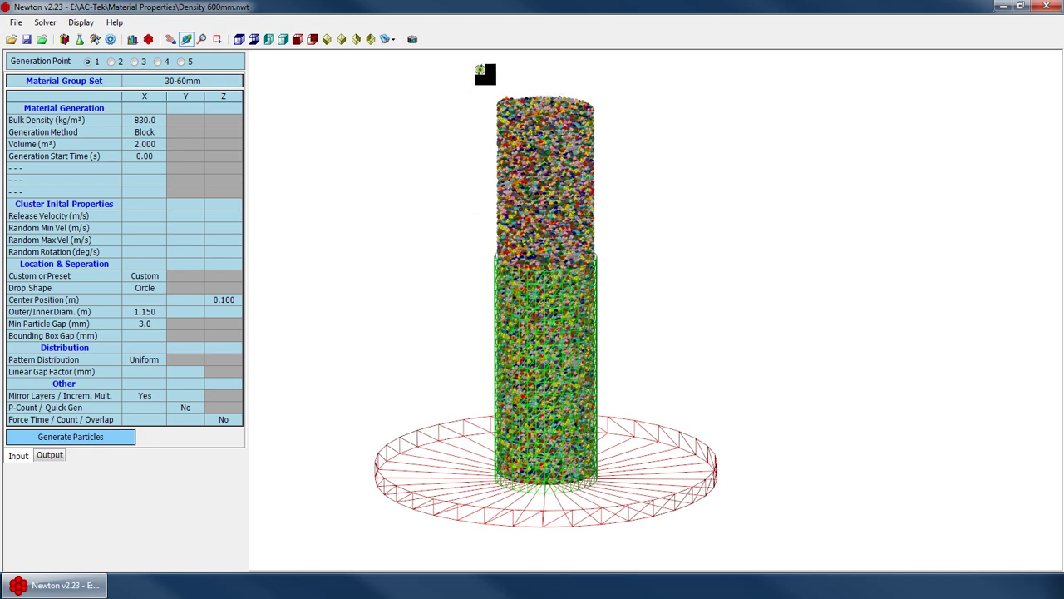
Step: Zoom in on the top of the particle column, then tilt it back to a flat side-on view
{"action": "right_click_drag", "start_coordinate": [487, 71], "coordinate": [522, 105]}
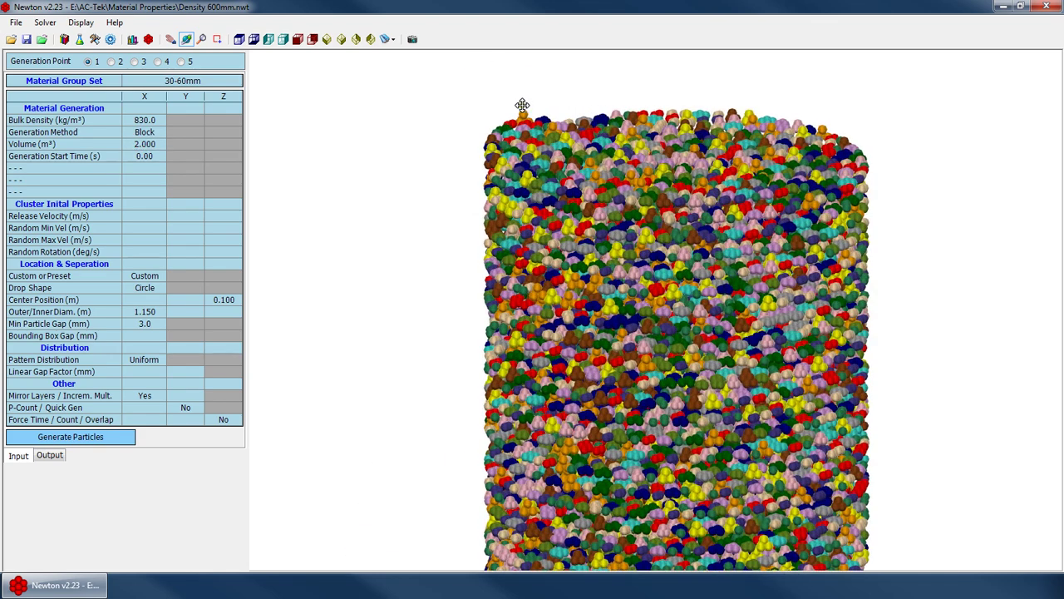
{"action": "right_click_drag", "start_coordinate": [613, 203], "coordinate": [446, 160]}
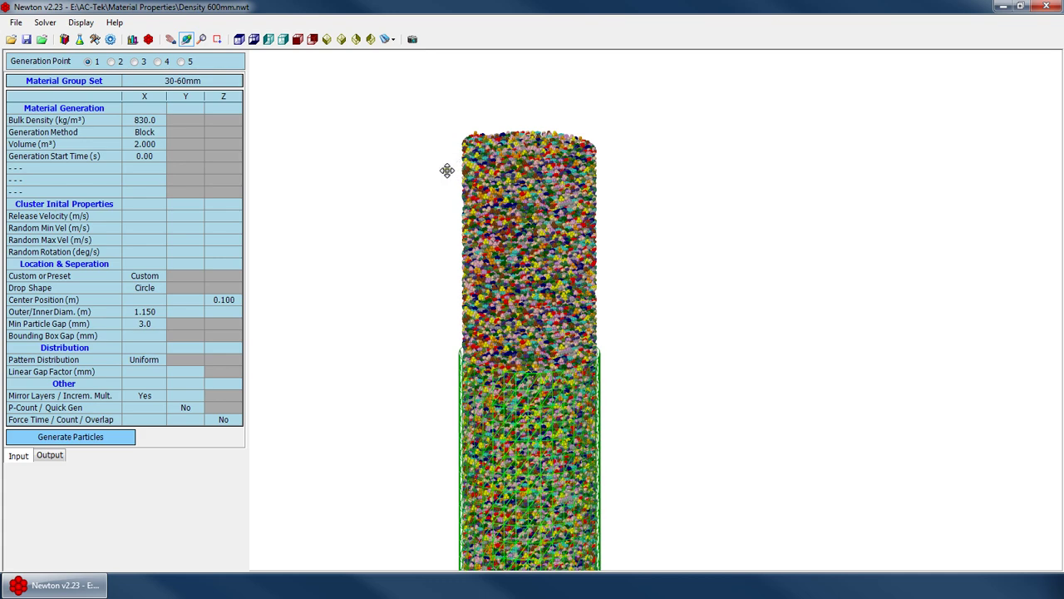
{"action": "scroll", "coordinate": [453, 172], "scroll_direction": "down", "scroll_amount": 3}
{"action": "left_click_drag", "start_coordinate": [449, 174], "coordinate": [178, 200]}
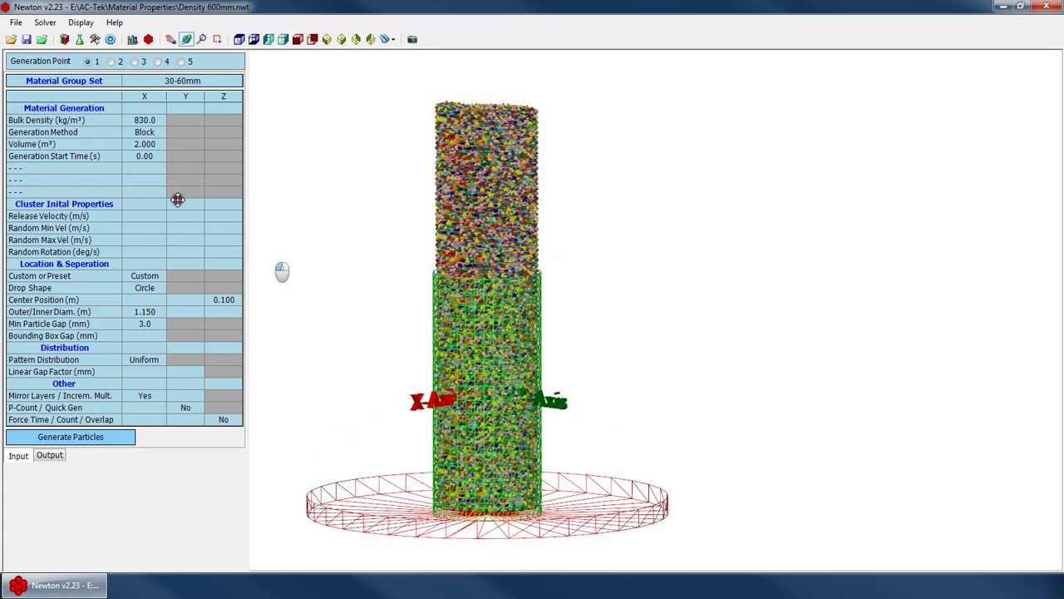
{"action": "left_click_drag", "start_coordinate": [518, 351], "coordinate": [554, 292]}
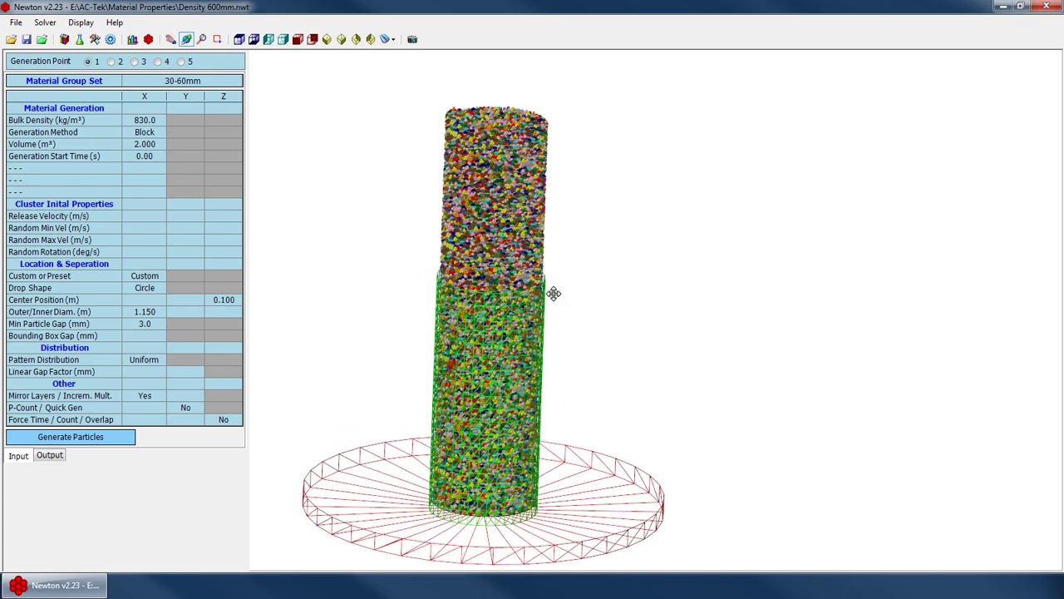
{"action": "left_click_drag", "start_coordinate": [504, 447], "coordinate": [378, 373]}
Step: Open the particle library and inspect the set's Solids Ratio value
{"action": "left_click", "coordinate": [132, 39]}
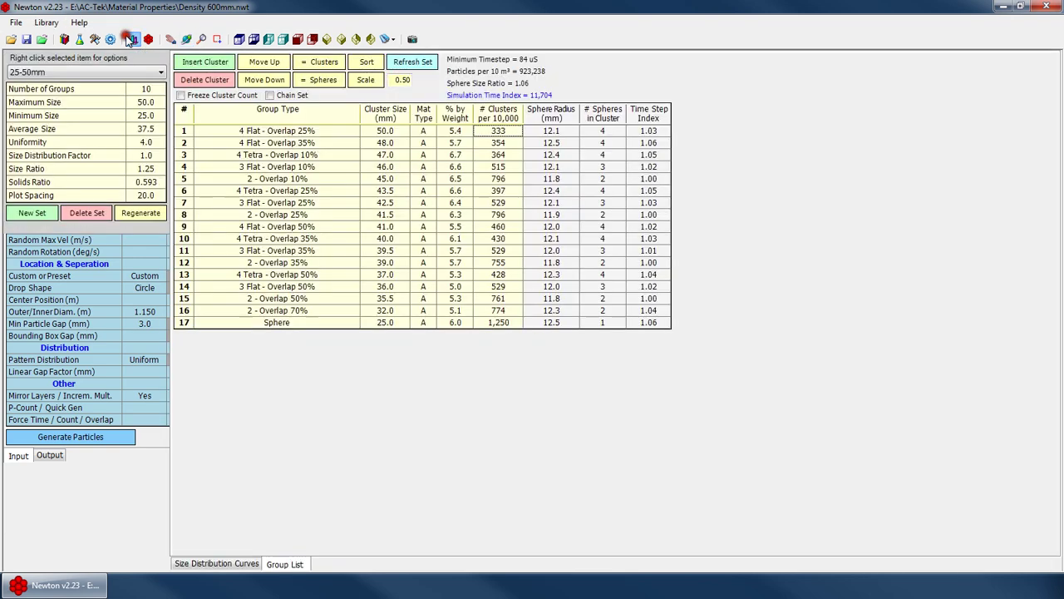
{"action": "left_click", "coordinate": [143, 181]}
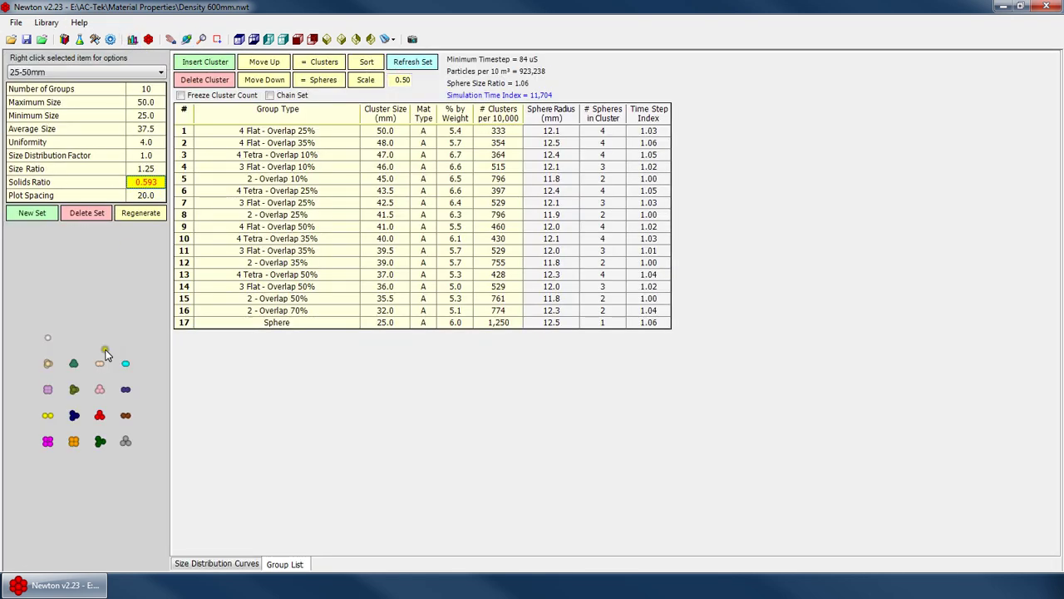
{"action": "left_click", "coordinate": [70, 444]}
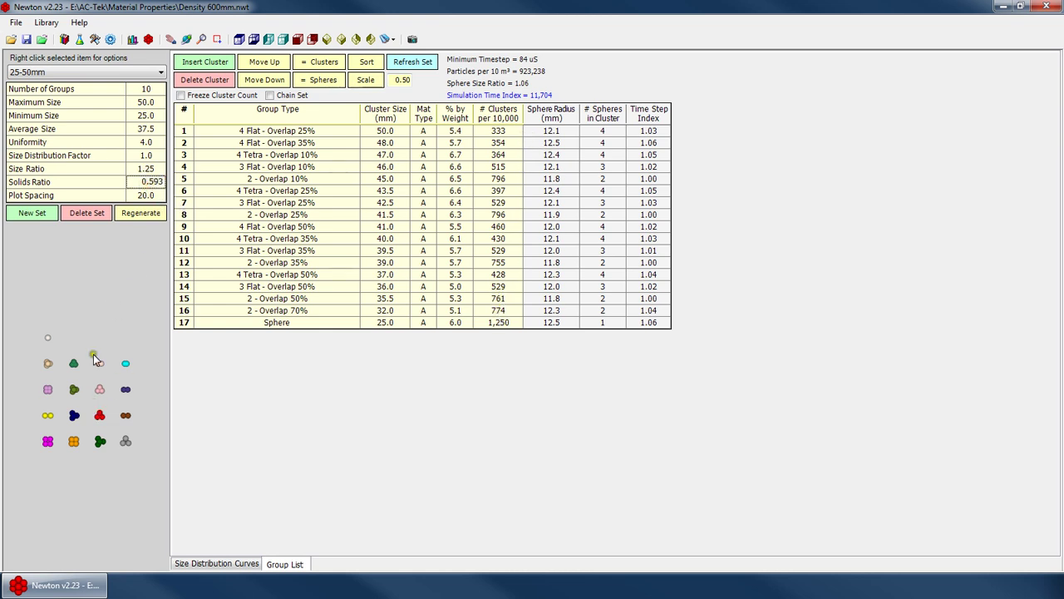
Step: Back in the generation view, orbit the column upright over the red base disc and adjust the zoom
{"action": "left_click", "coordinate": [112, 39]}
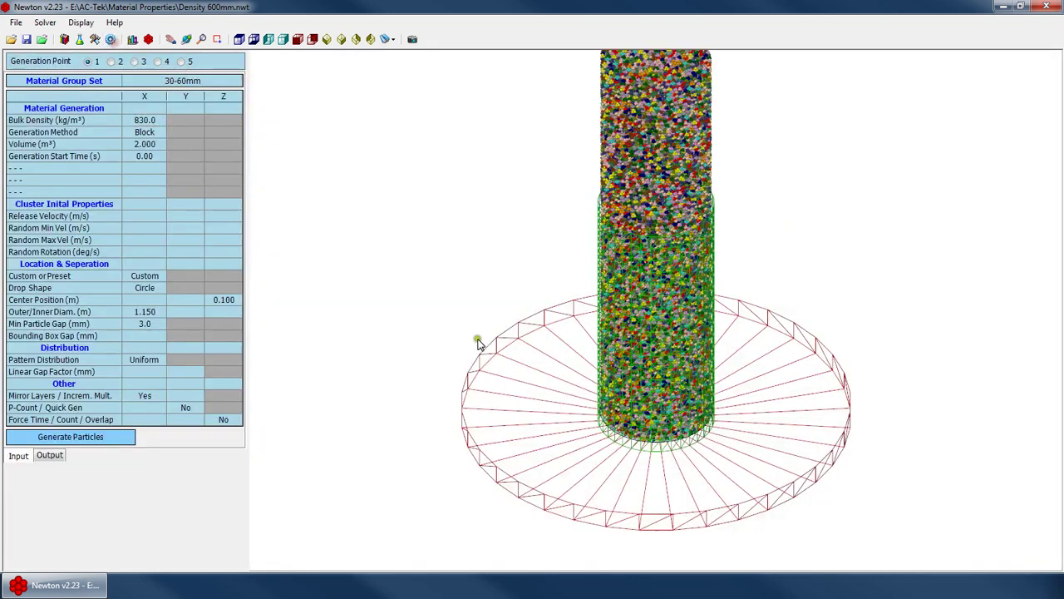
{"action": "right_click", "coordinate": [695, 224]}
{"action": "left_click", "coordinate": [713, 230]}
{"action": "left_click_drag", "start_coordinate": [488, 308], "coordinate": [506, 291]}
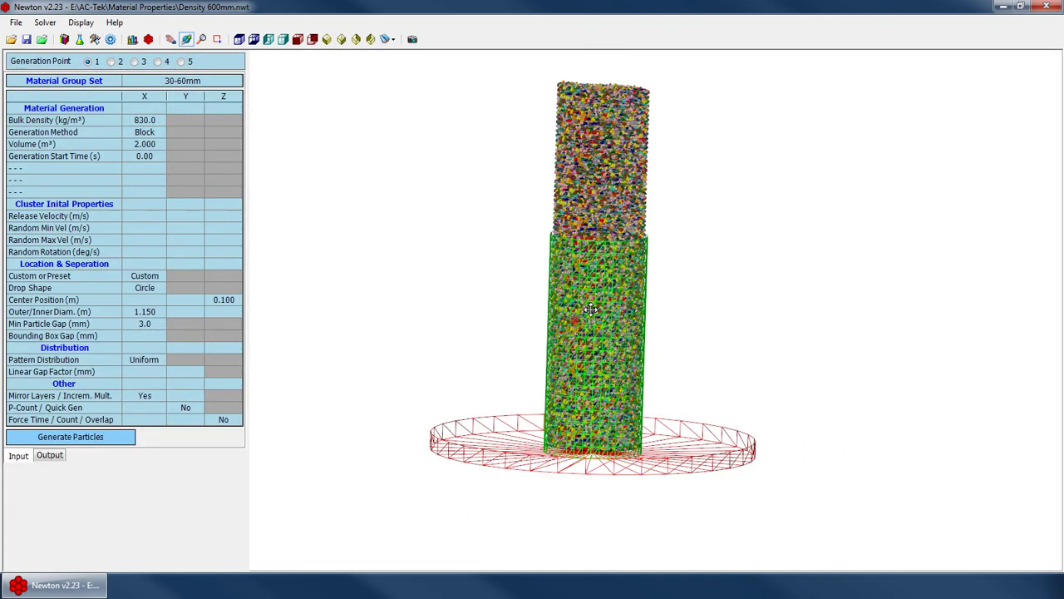
{"action": "left_click_drag", "start_coordinate": [638, 275], "coordinate": [573, 332]}
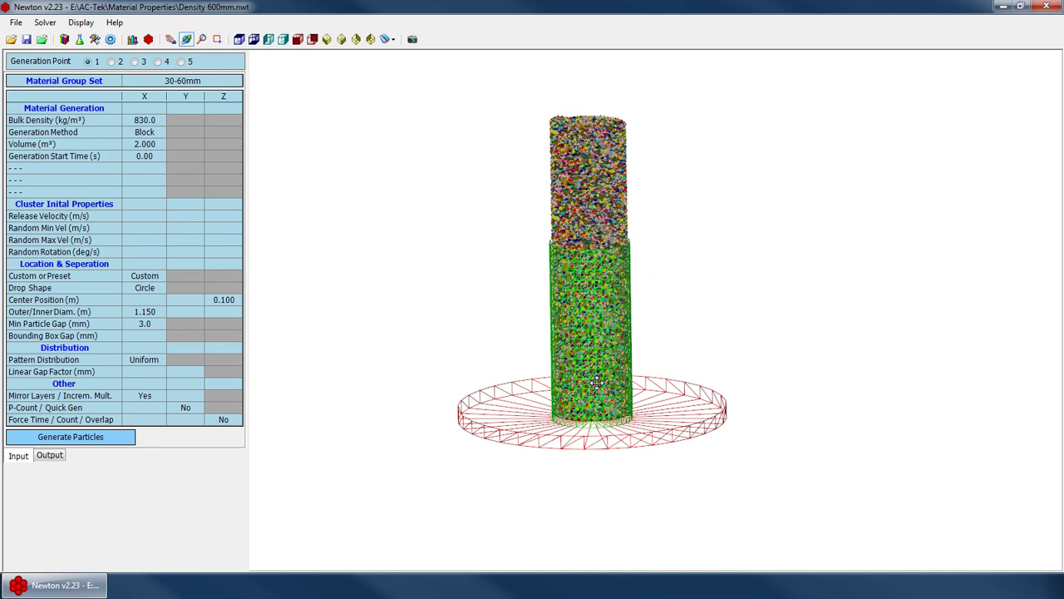
{"action": "left_click_drag", "start_coordinate": [603, 289], "coordinate": [563, 353]}
Step: Regenerate the particles (839 clusters, 2,276 particles) and orbit to a flatter, wider view of the cylinder
{"action": "right_click", "coordinate": [632, 243]}
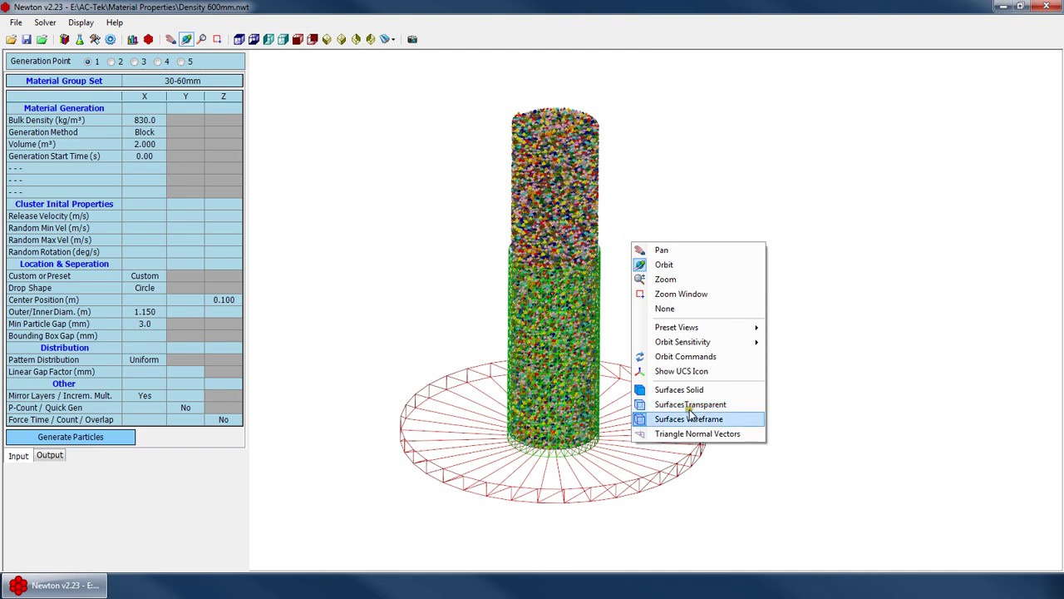
{"action": "left_click", "coordinate": [124, 439]}
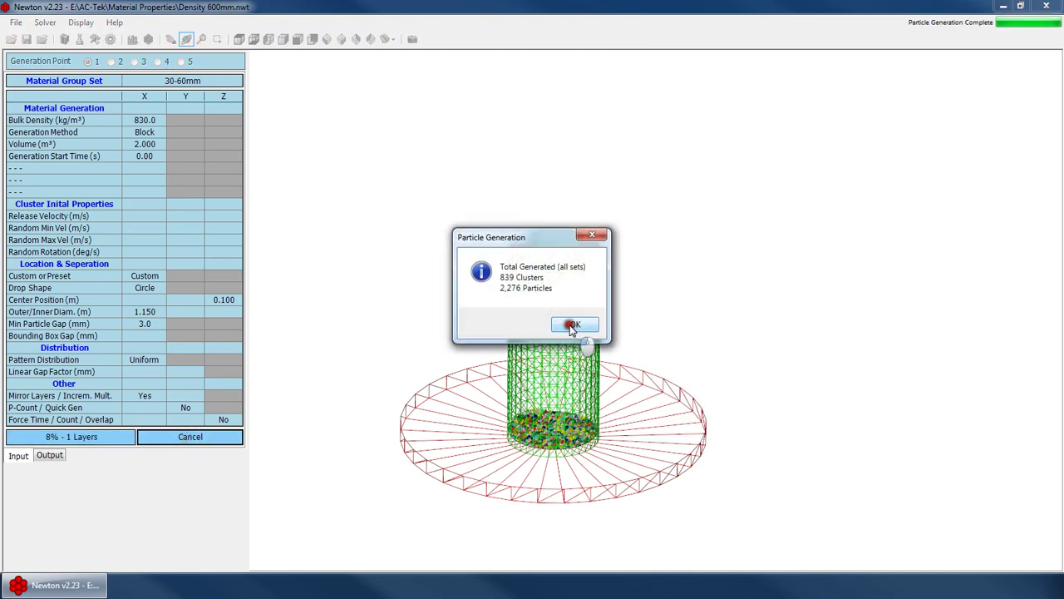
{"action": "left_click", "coordinate": [572, 325]}
{"action": "left_click_drag", "start_coordinate": [530, 420], "coordinate": [558, 468]}
{"action": "left_click_drag", "start_coordinate": [577, 369], "coordinate": [546, 304]}
{"action": "scroll", "coordinate": [560, 204], "scroll_direction": "up", "scroll_amount": 3}
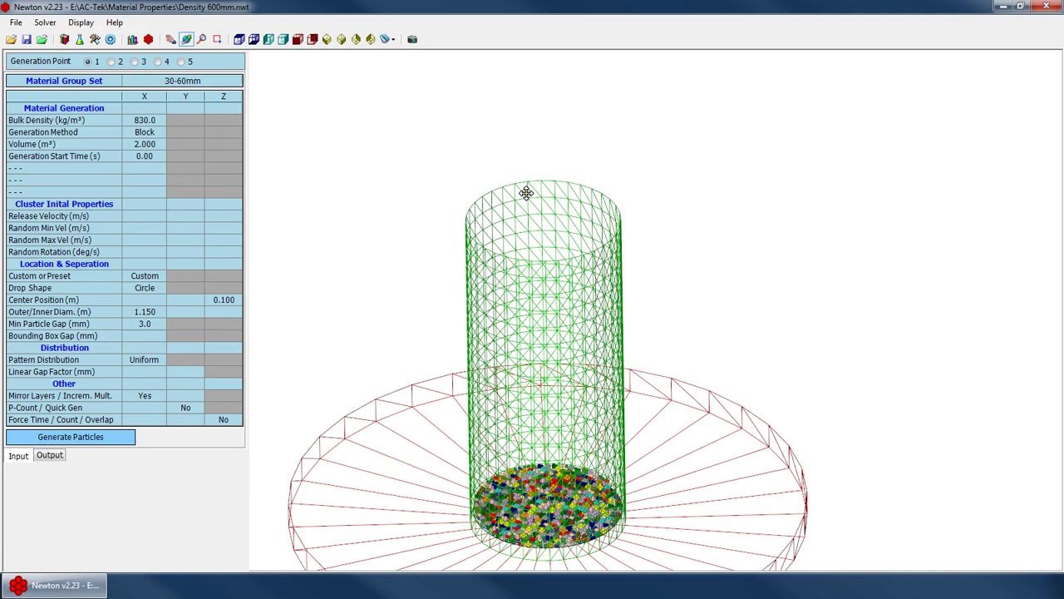
{"action": "left_click_drag", "start_coordinate": [556, 431], "coordinate": [629, 356]}
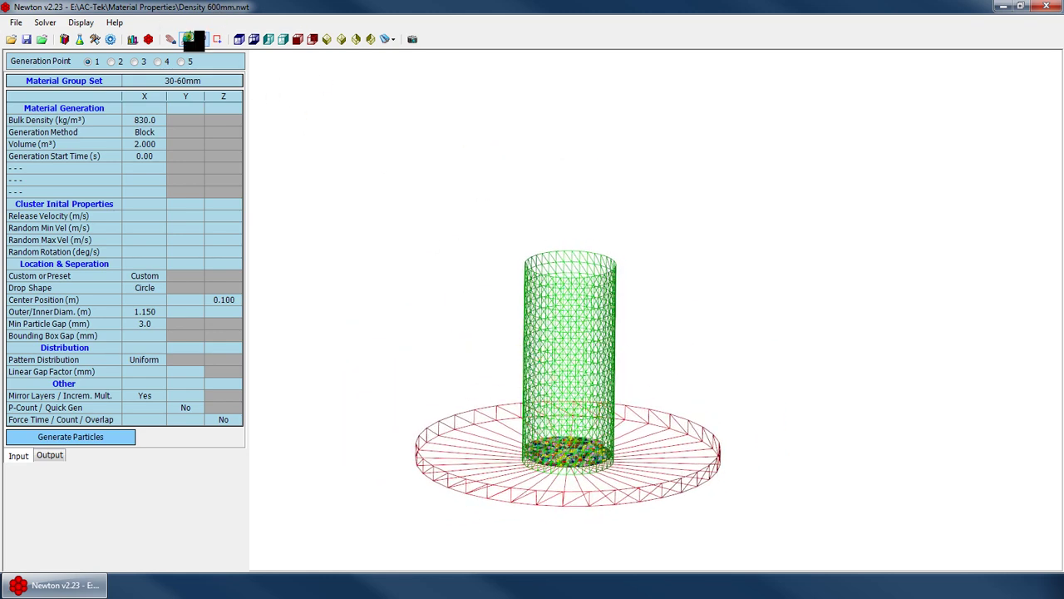
Step: Orbit to a near edge-on view, check the 2.000 m³ Volume value, and look down on the cylinder
{"action": "left_click", "coordinate": [188, 39]}
{"action": "left_click_drag", "start_coordinate": [568, 386], "coordinate": [544, 392]}
{"action": "scroll", "coordinate": [565, 456], "scroll_direction": "up", "scroll_amount": 3}
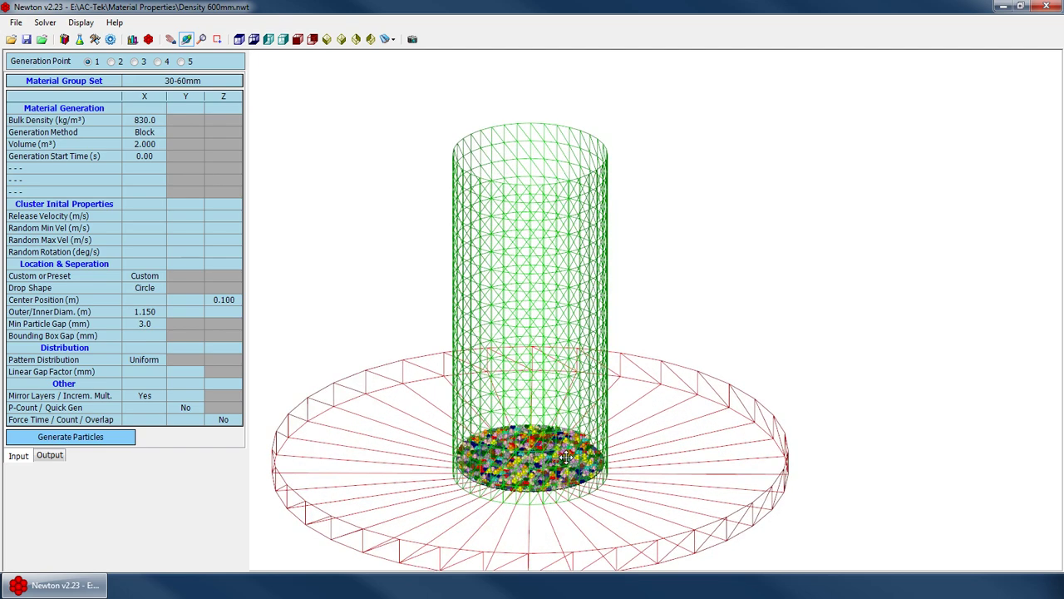
{"action": "scroll", "coordinate": [562, 443], "scroll_direction": "down", "scroll_amount": 3}
{"action": "left_click_drag", "start_coordinate": [474, 423], "coordinate": [537, 399]}
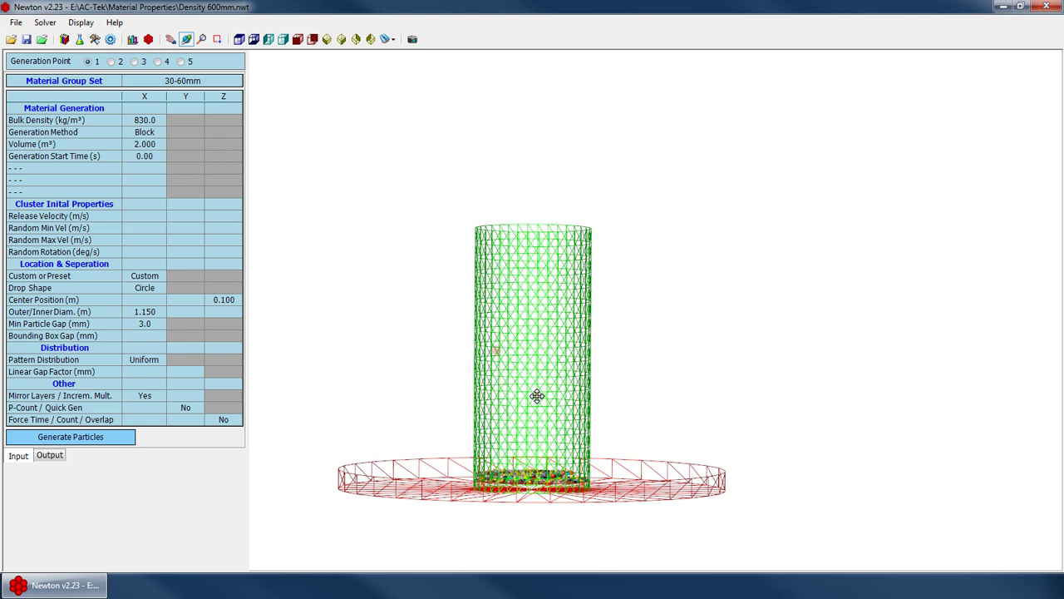
{"action": "left_click", "coordinate": [147, 144]}
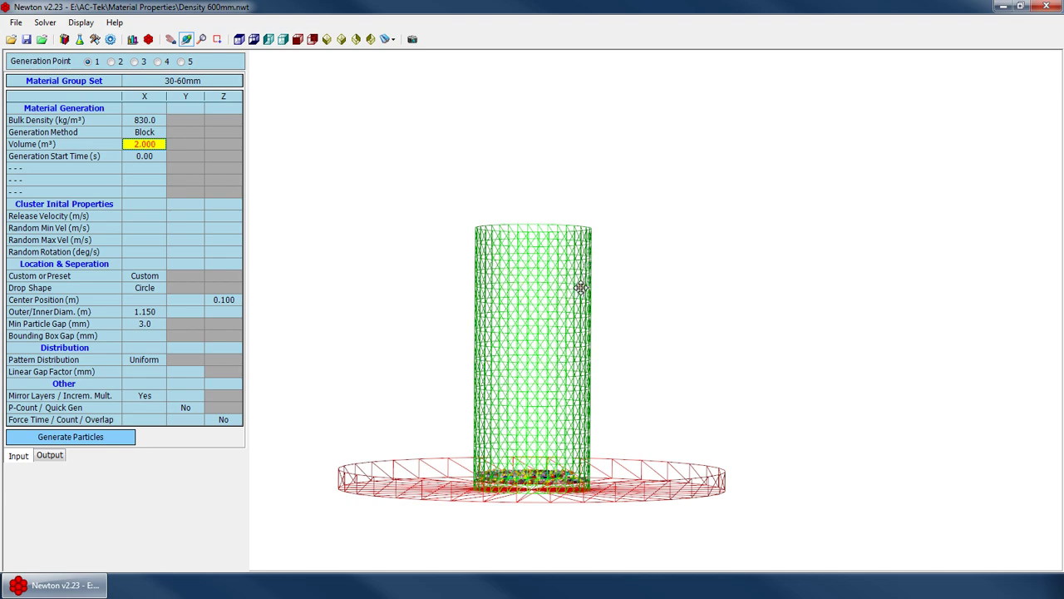
{"action": "left_click_drag", "start_coordinate": [562, 450], "coordinate": [582, 375]}
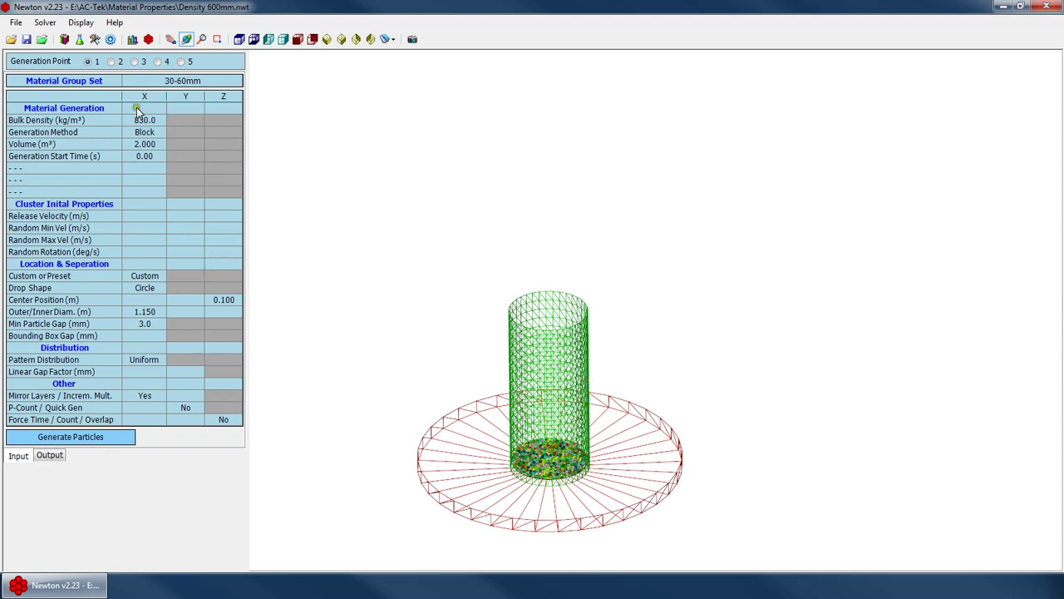
Step: Run the 30-60mm generation to 35,427 clusters and 95,548 particles, then zoom in on the column
{"action": "left_click", "coordinate": [90, 436]}
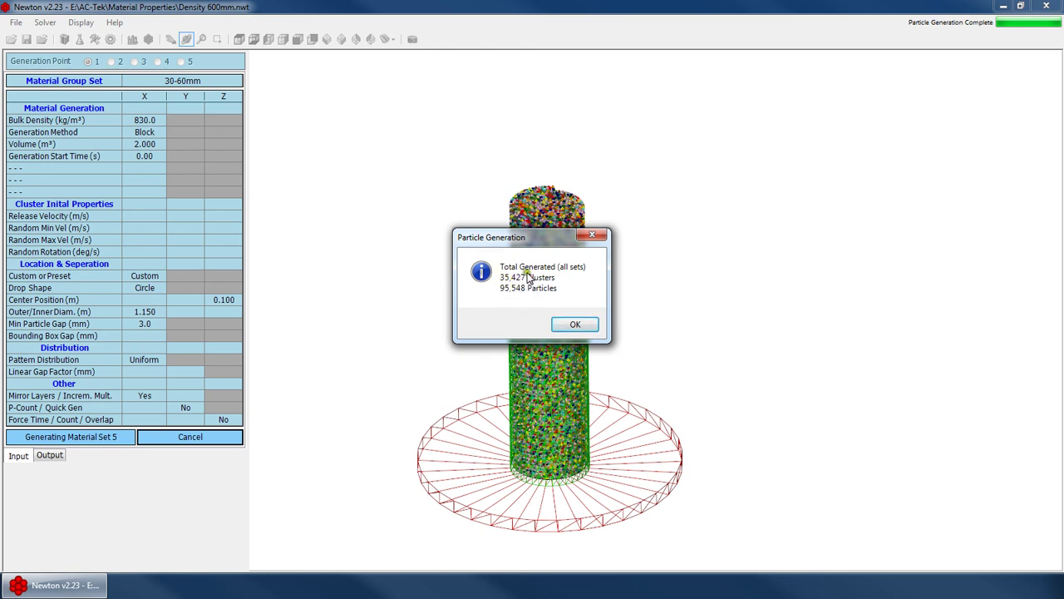
{"action": "left_click", "coordinate": [575, 324]}
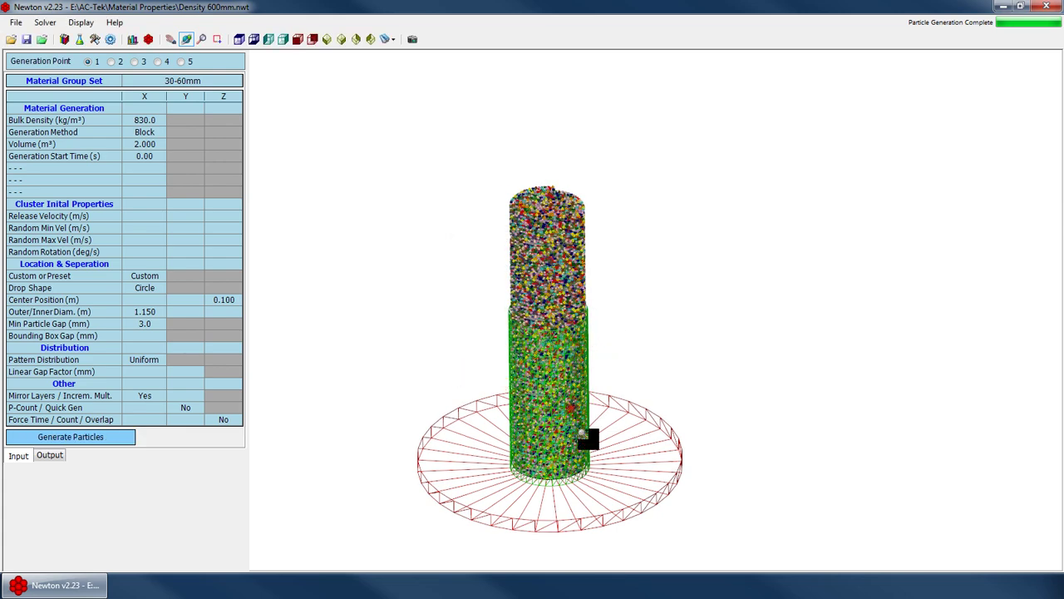
{"action": "scroll", "coordinate": [584, 432], "scroll_direction": "up", "scroll_amount": 2}
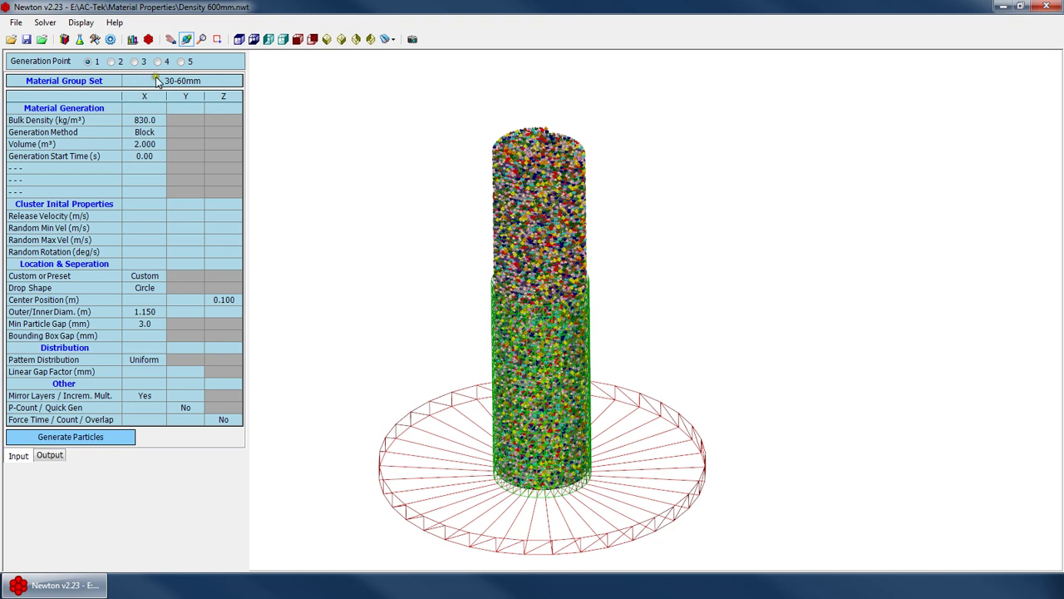
Step: Generate particles with the 60-180mm material set, giving 2,920 clusters and 12,598 particles
{"action": "left_click", "coordinate": [156, 80]}
{"action": "left_click", "coordinate": [185, 125]}
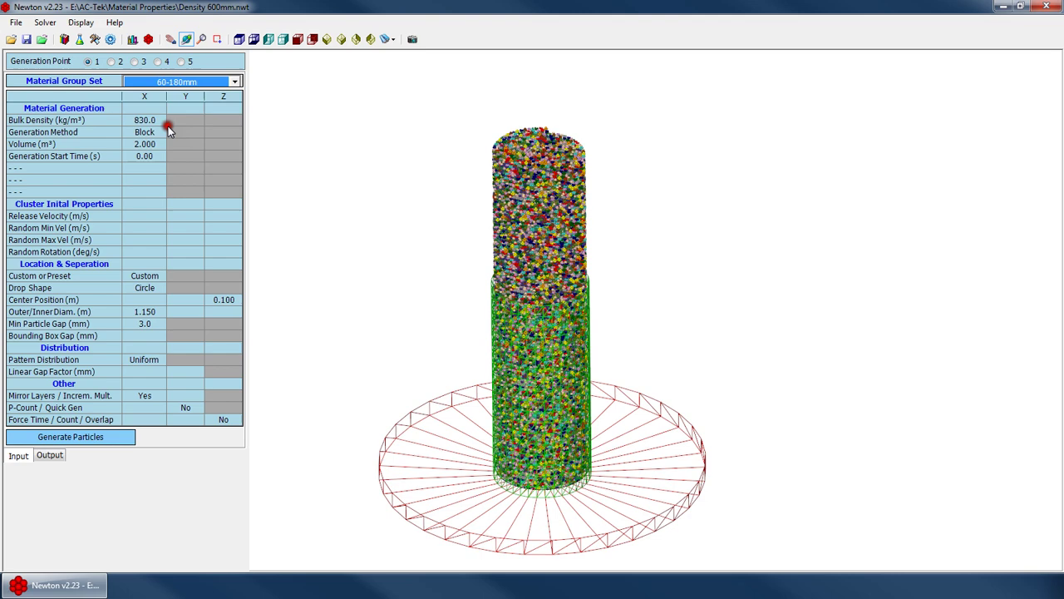
{"action": "left_click", "coordinate": [138, 192]}
{"action": "left_click", "coordinate": [99, 438]}
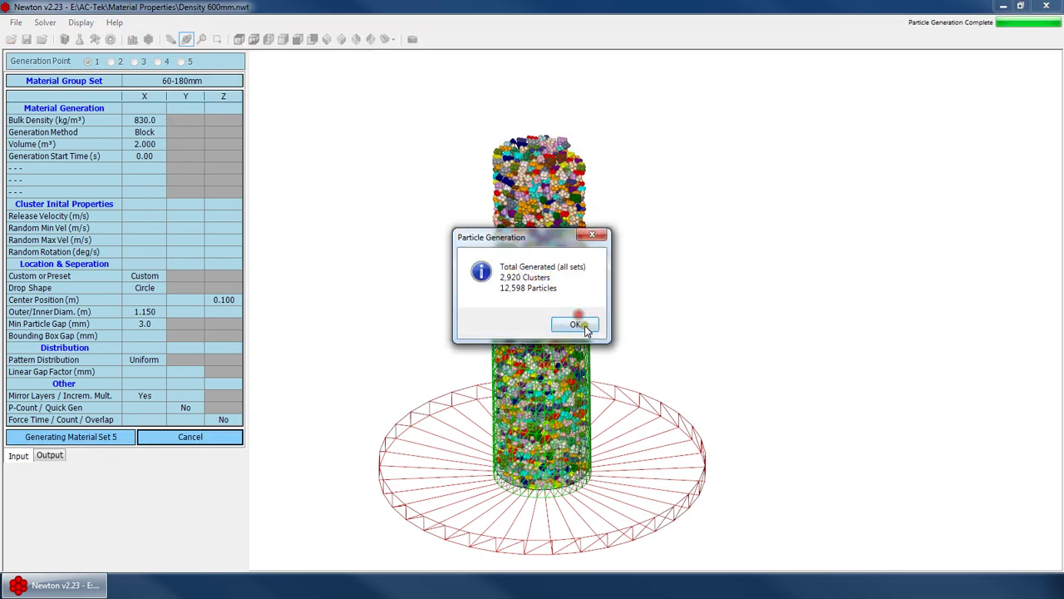
{"action": "left_click", "coordinate": [574, 323]}
Step: Rotate the column about the X axis and start another 60-180mm generation run
{"action": "left_click_drag", "start_coordinate": [573, 331], "coordinate": [535, 297]}
{"action": "scroll", "coordinate": [525, 335], "scroll_direction": "up", "scroll_amount": 3}
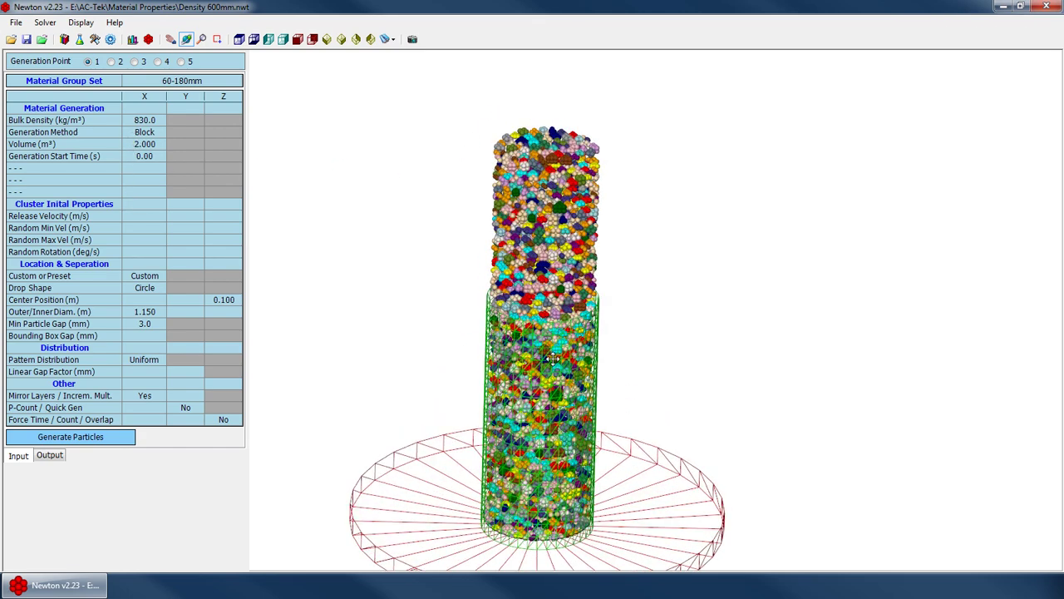
{"action": "scroll", "coordinate": [624, 195], "scroll_direction": "down", "scroll_amount": 3}
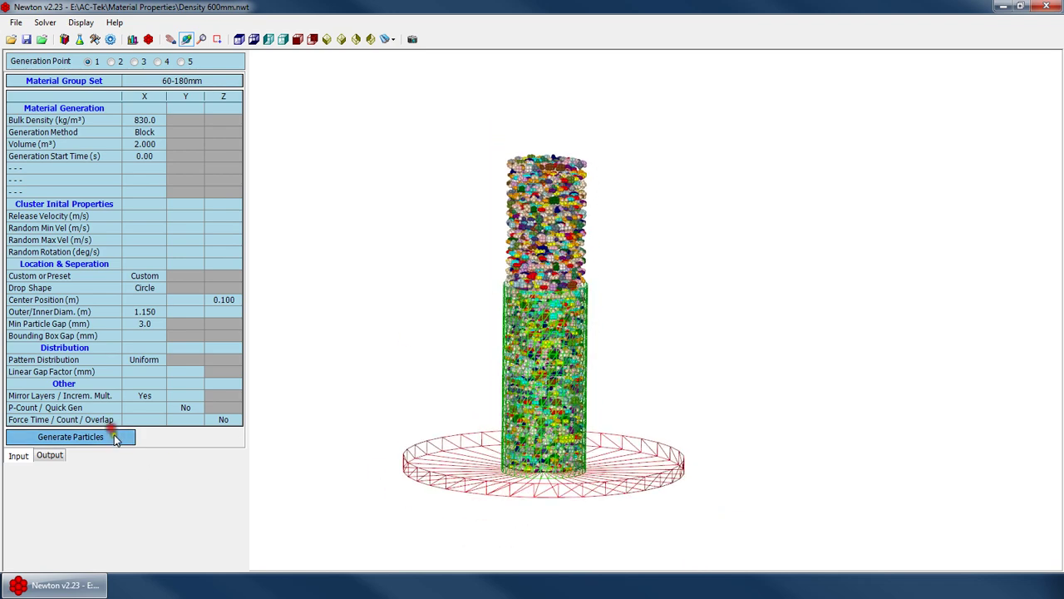
{"action": "left_click", "coordinate": [116, 437]}
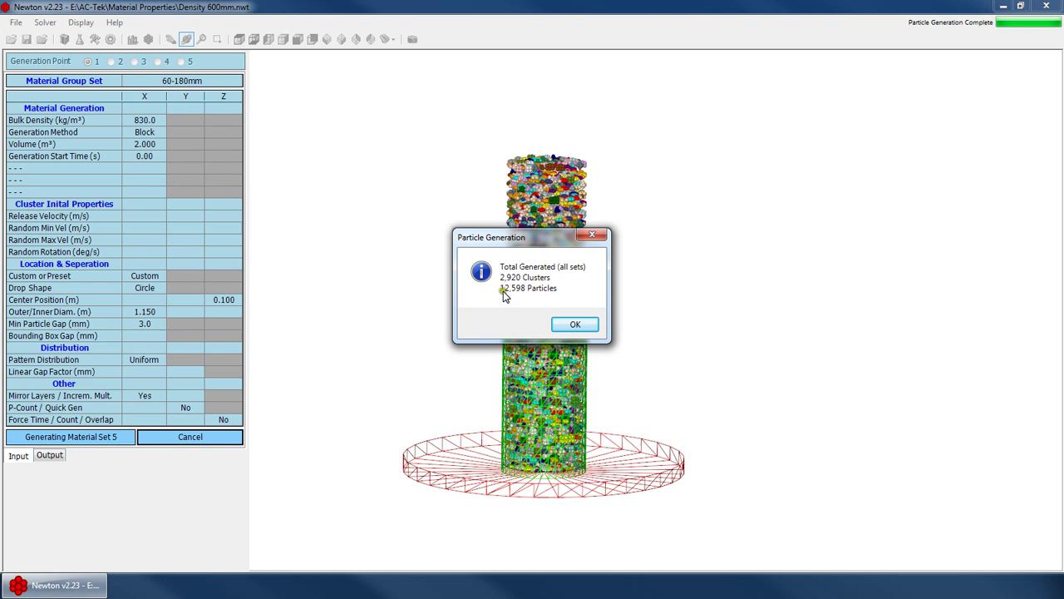
Step: Switch the material group set to 30-60mm and regenerate, giving 35,427 clusters and 95,548 particles
{"action": "left_click", "coordinate": [574, 324]}
{"action": "left_click", "coordinate": [199, 81]}
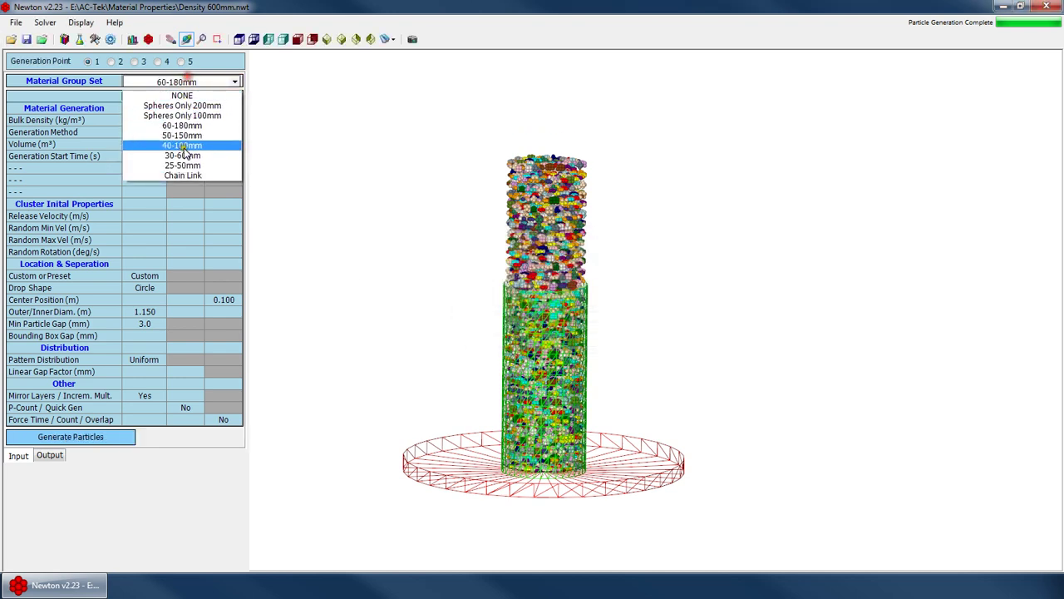
{"action": "left_click", "coordinate": [176, 157]}
{"action": "left_click", "coordinate": [105, 439]}
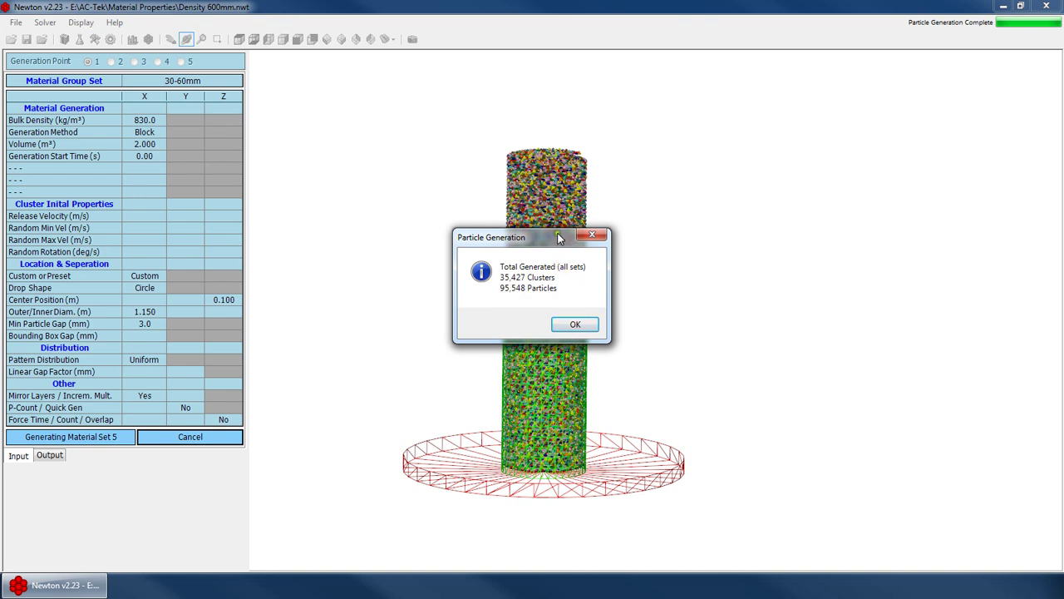
{"action": "left_click", "coordinate": [572, 324]}
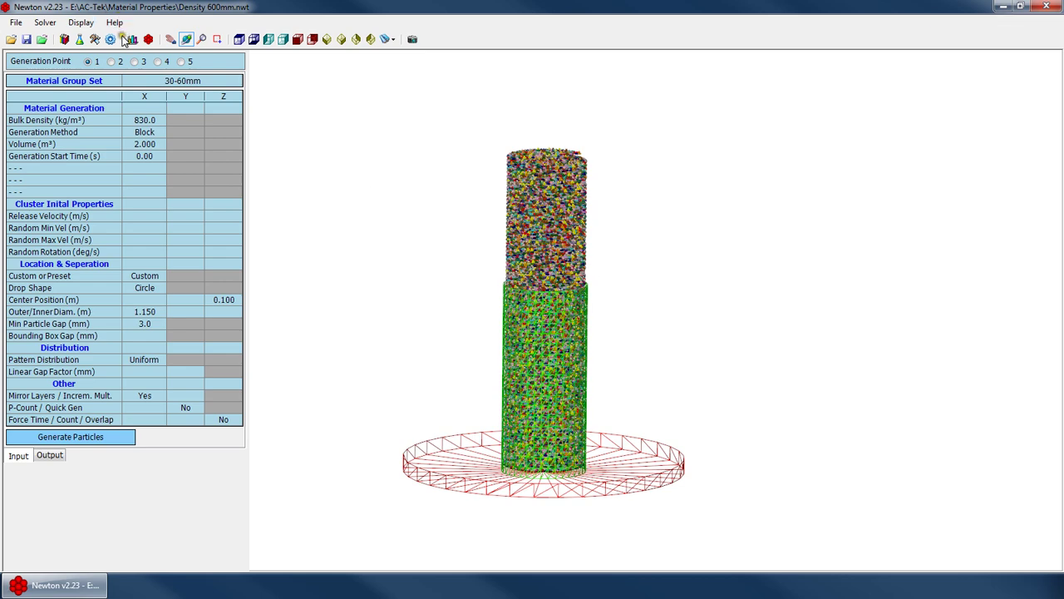
{"action": "left_click", "coordinate": [111, 39]}
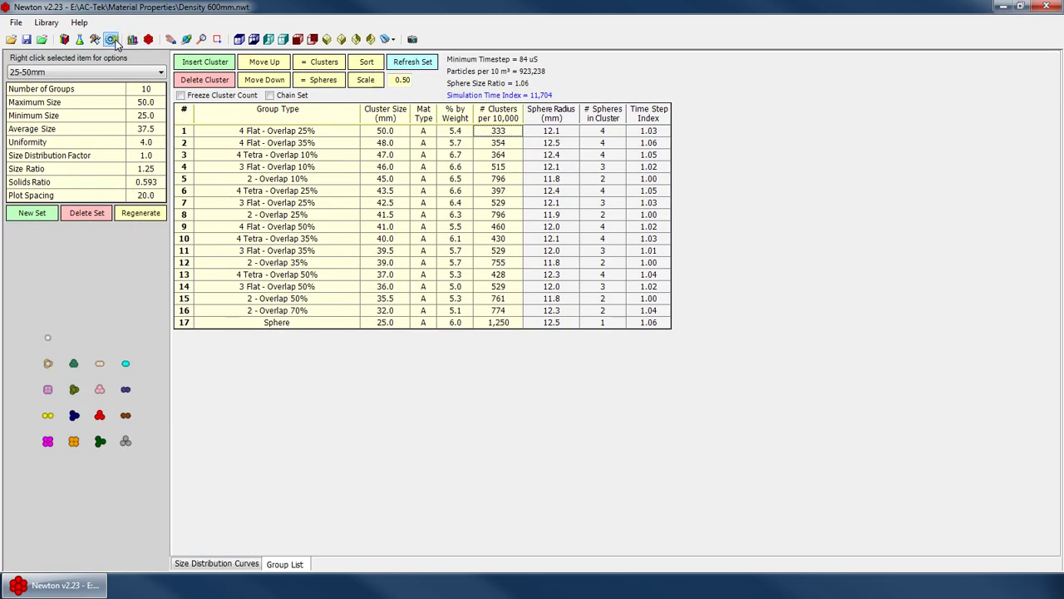
{"action": "left_click", "coordinate": [112, 39]}
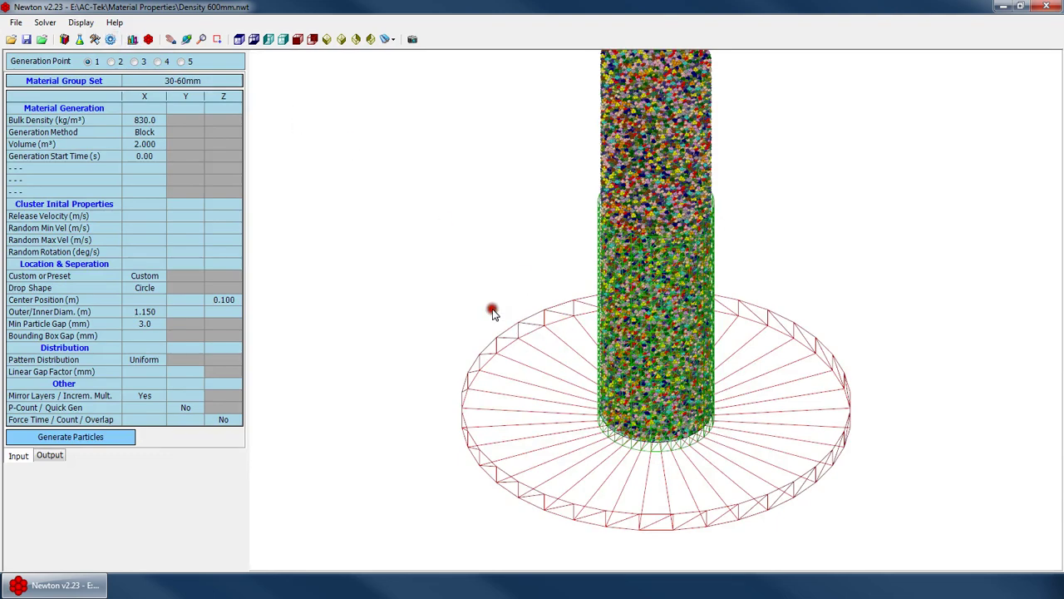
{"action": "left_click_drag", "start_coordinate": [493, 312], "coordinate": [729, 181]}
{"action": "right_click", "coordinate": [692, 239]}
{"action": "left_click", "coordinate": [730, 266]}
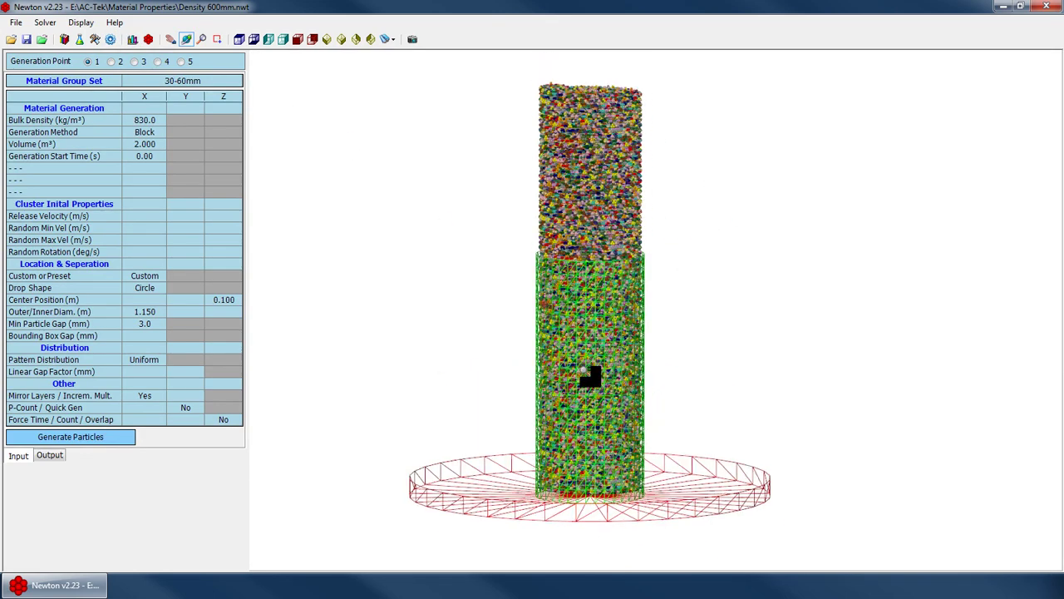
{"action": "left_click_drag", "start_coordinate": [590, 376], "coordinate": [623, 408]}
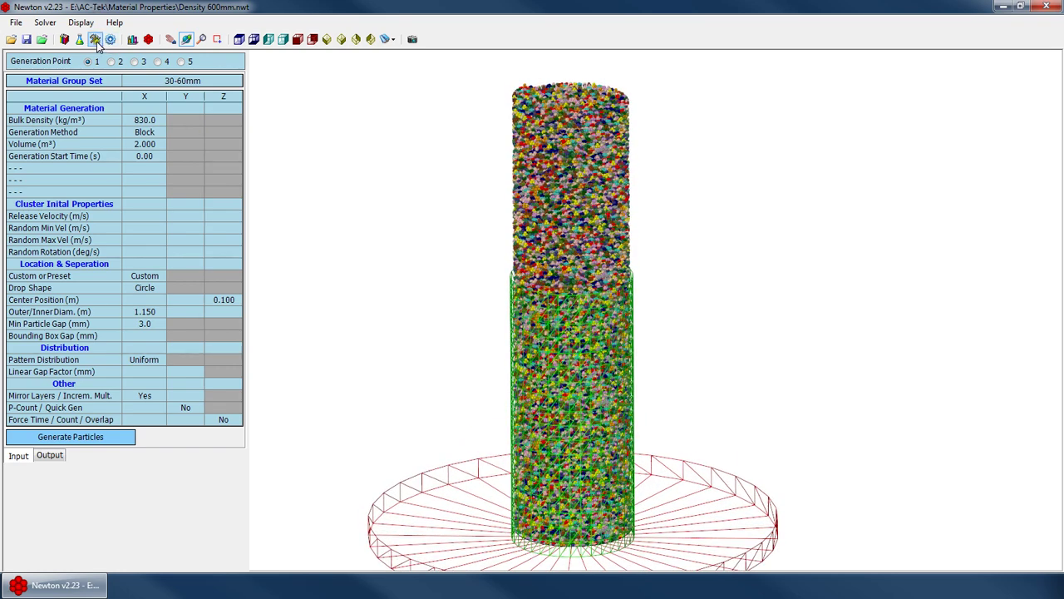
{"action": "scroll", "coordinate": [560, 278], "scroll_direction": "down", "scroll_amount": 1}
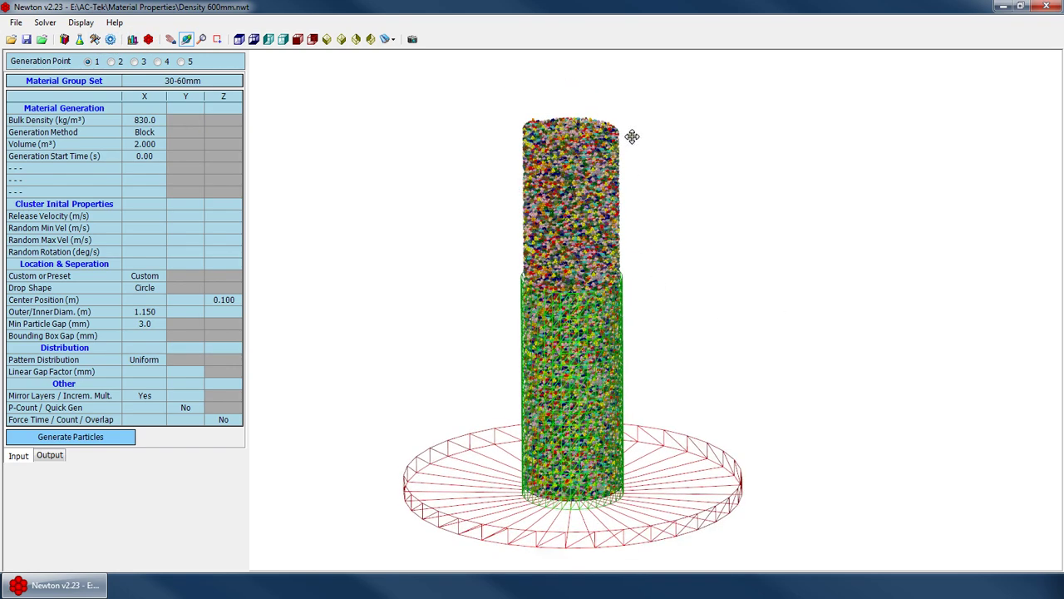
{"action": "left_click", "coordinate": [132, 41]}
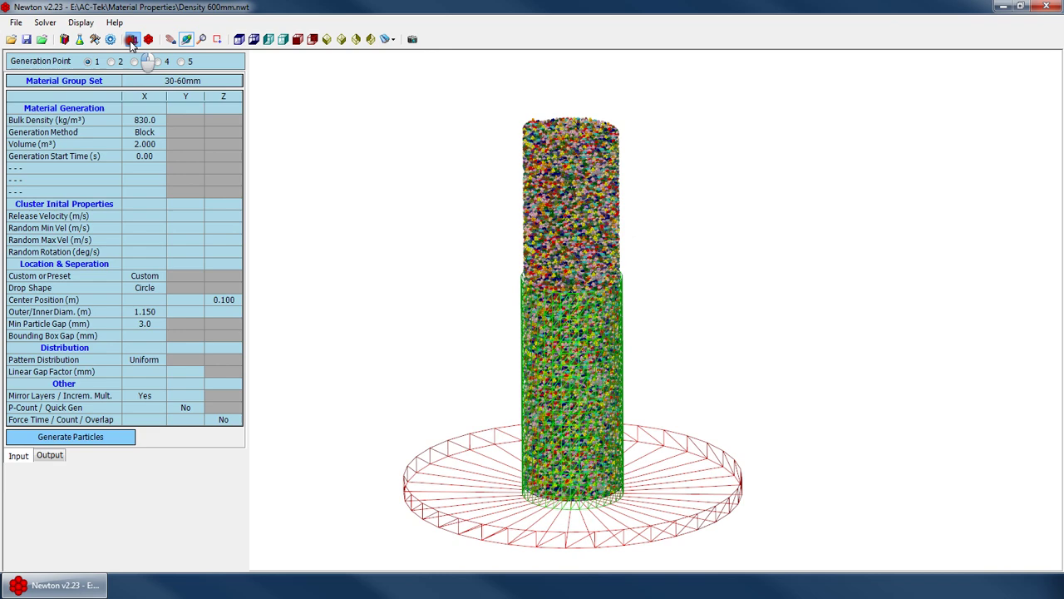
{"action": "left_click", "coordinate": [90, 181]}
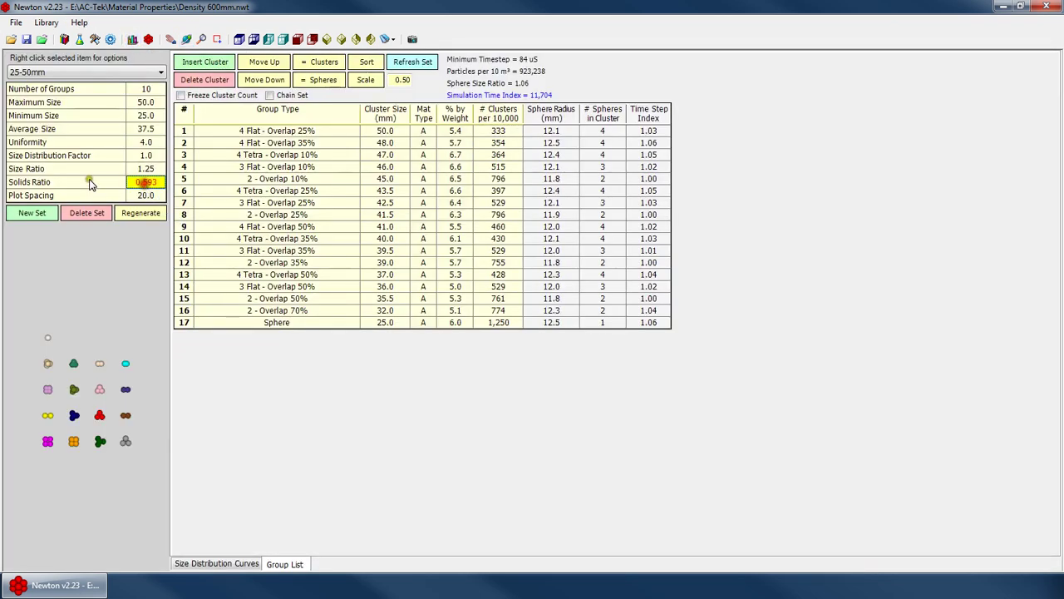
{"action": "left_click", "coordinate": [110, 39]}
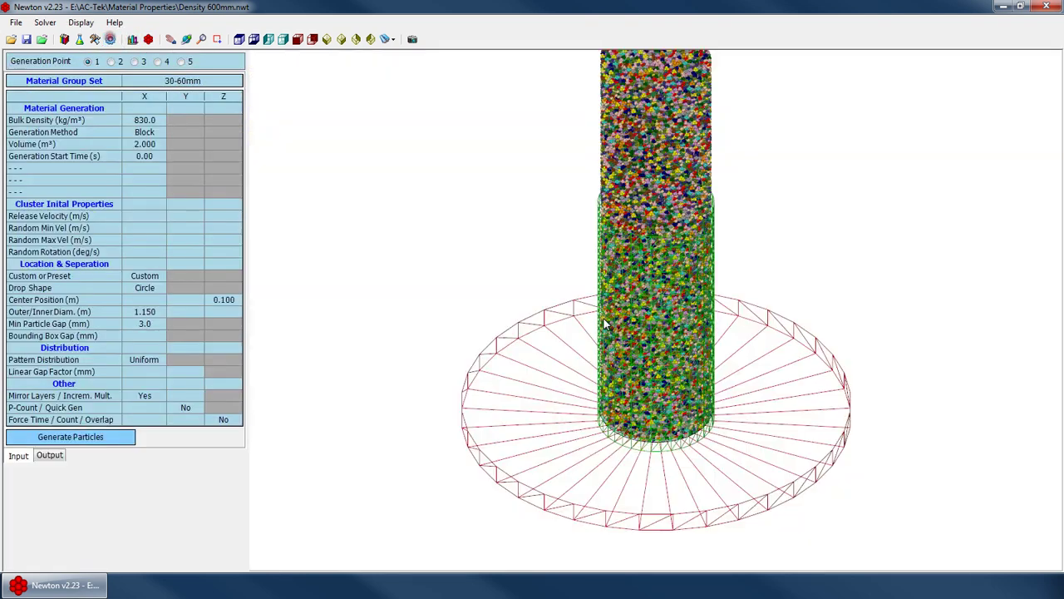
{"action": "left_click", "coordinate": [131, 39]}
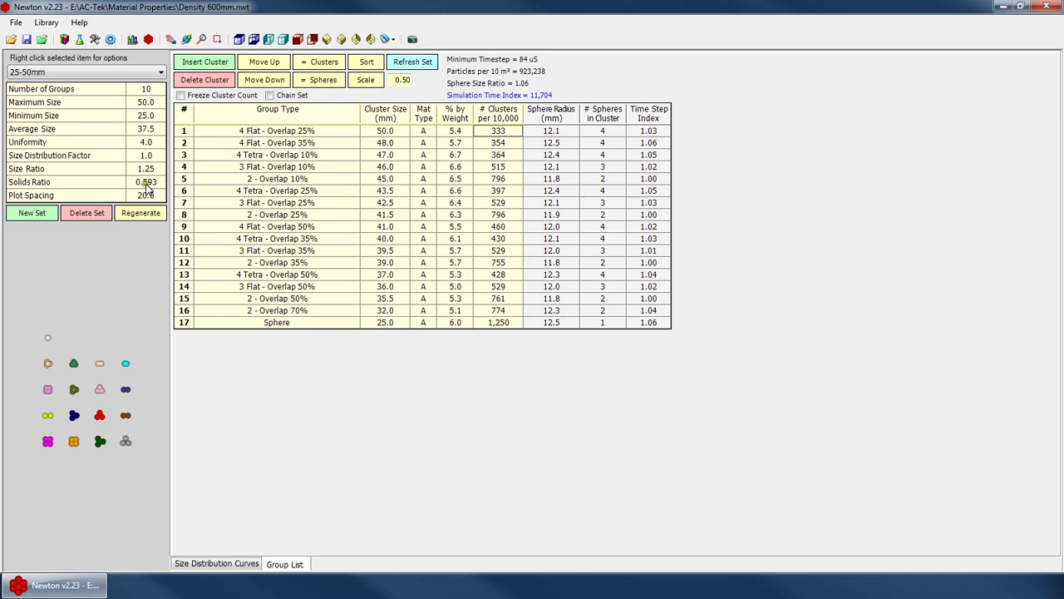
{"action": "left_click", "coordinate": [110, 41]}
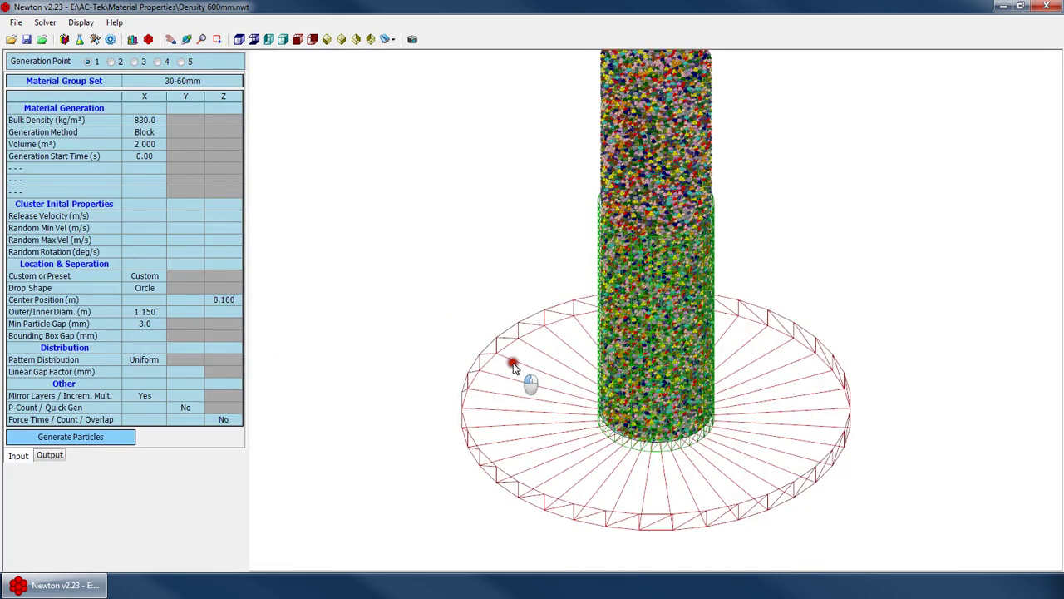
{"action": "right_click", "coordinate": [680, 300]}
{"action": "left_click", "coordinate": [718, 323]}
{"action": "left_click_drag", "start_coordinate": [558, 357], "coordinate": [582, 432]}
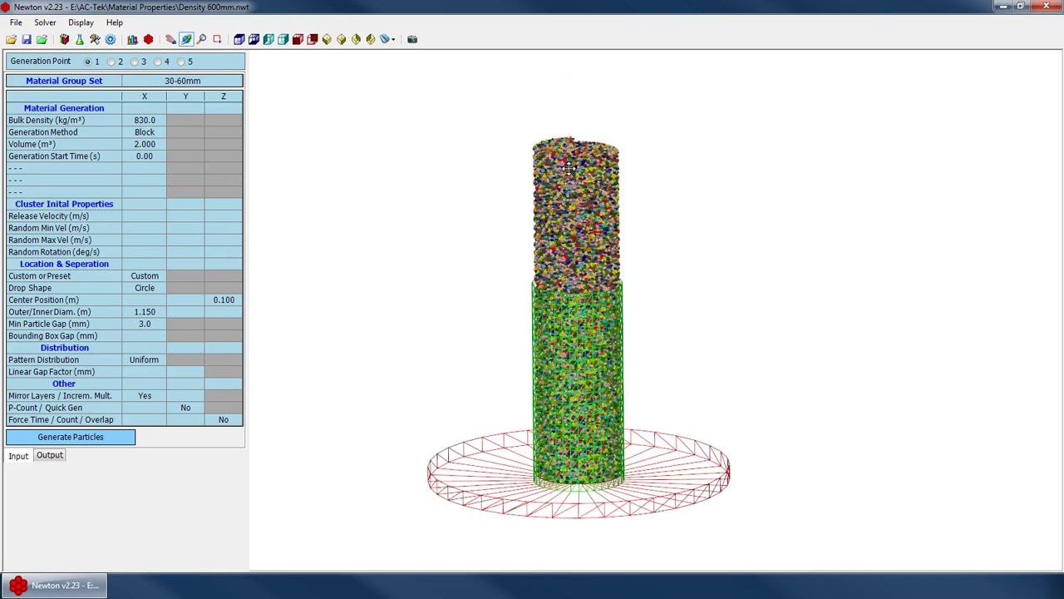
Step: Generate particles with the 50-150mm material set and rotate the column about the X axis
{"action": "left_click", "coordinate": [171, 80]}
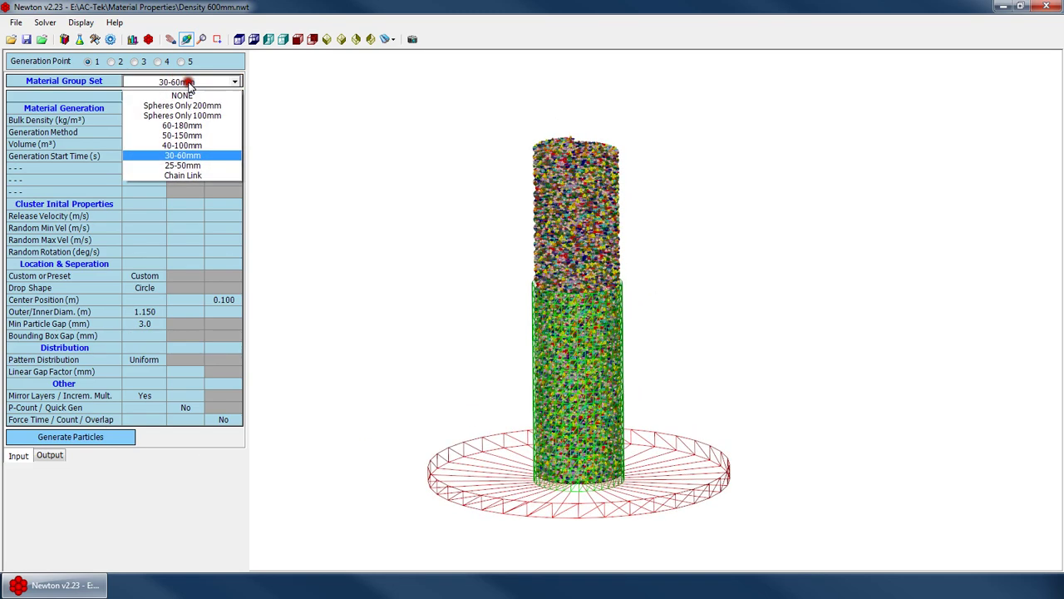
{"action": "left_click", "coordinate": [200, 142]}
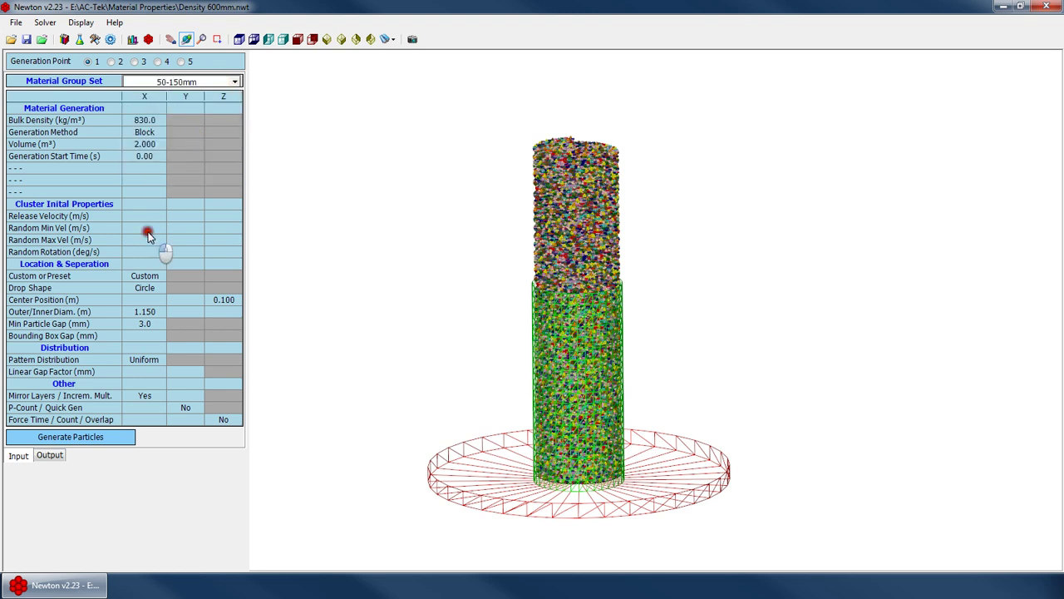
{"action": "left_click", "coordinate": [93, 439]}
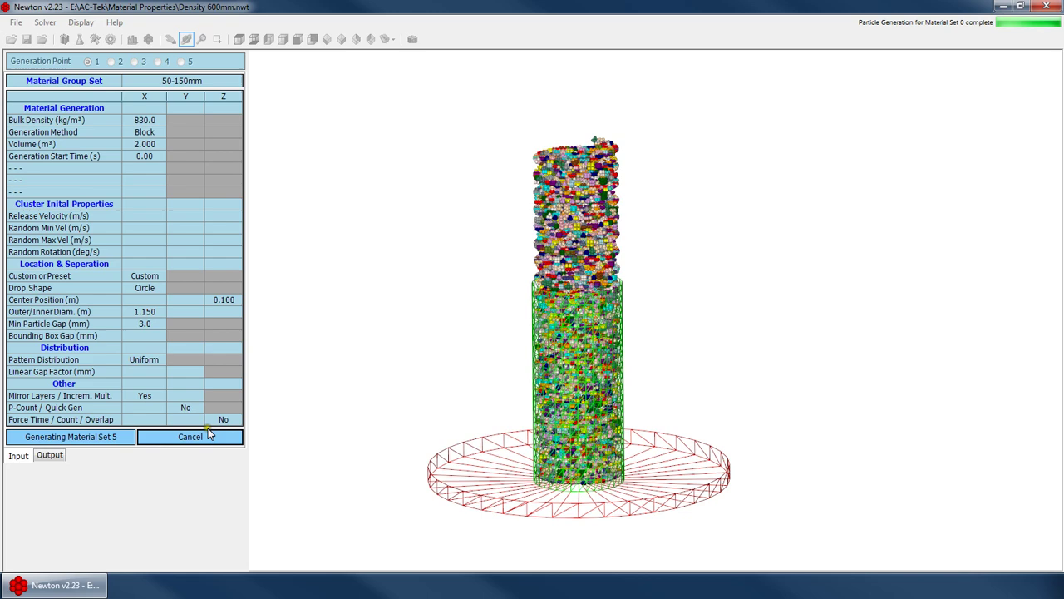
{"action": "left_click", "coordinate": [582, 326]}
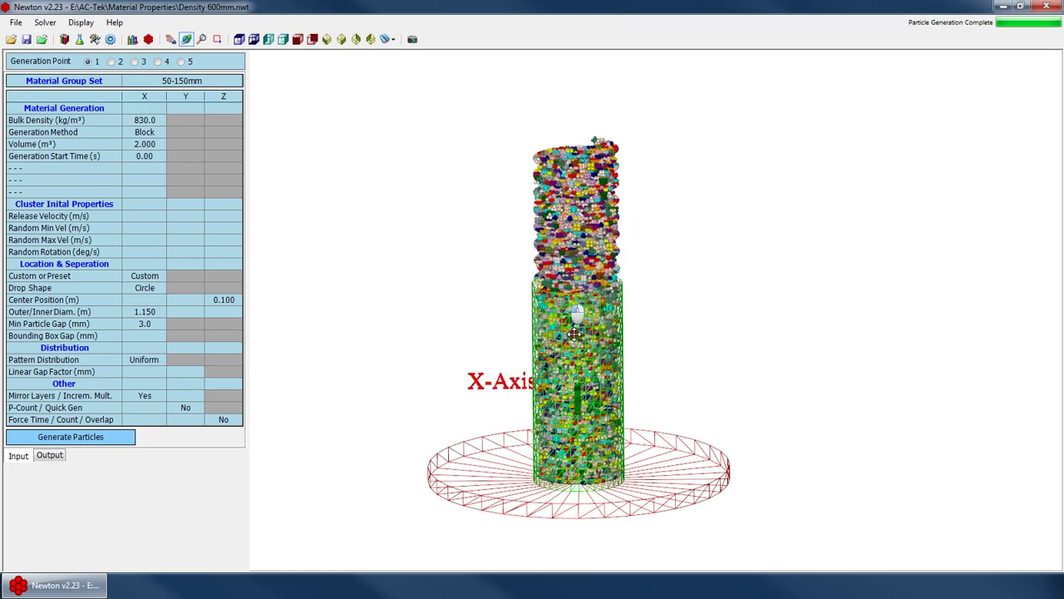
{"action": "left_click_drag", "start_coordinate": [582, 332], "coordinate": [573, 292]}
{"action": "scroll", "coordinate": [572, 381], "scroll_direction": "up", "scroll_amount": 2}
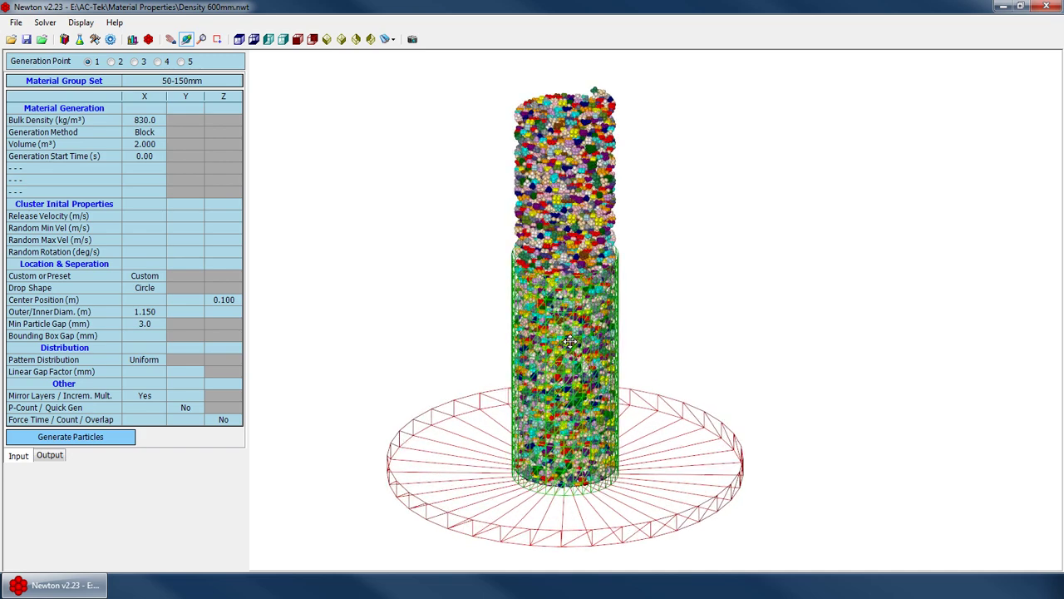
Step: Check the solver's Maximum Expected Velocity, then rotate the particle column to low and overhead angles
{"action": "left_click", "coordinate": [67, 40]}
{"action": "left_click", "coordinate": [208, 179]}
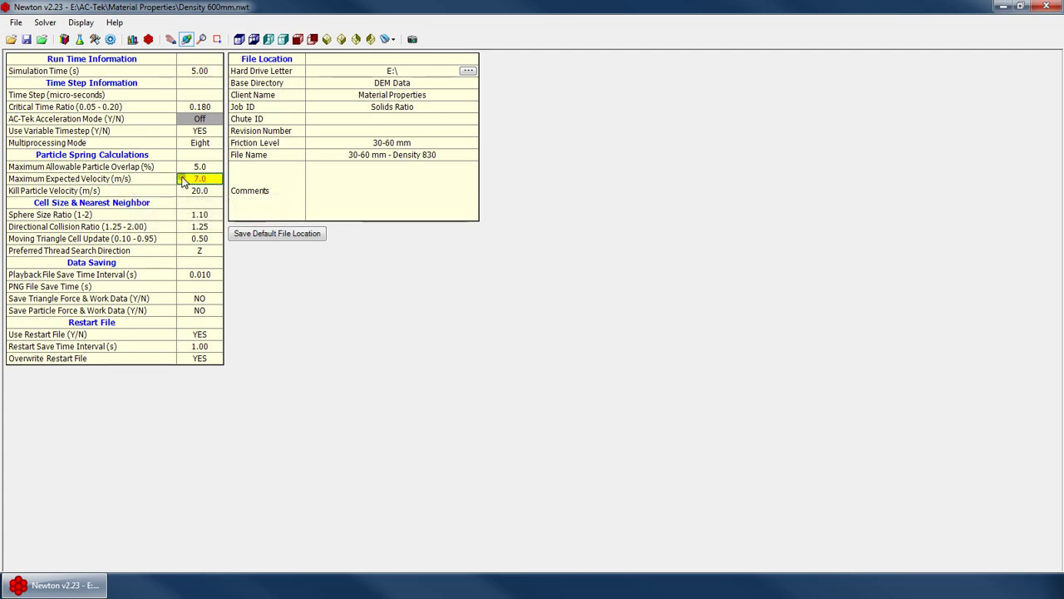
{"action": "left_click", "coordinate": [112, 41]}
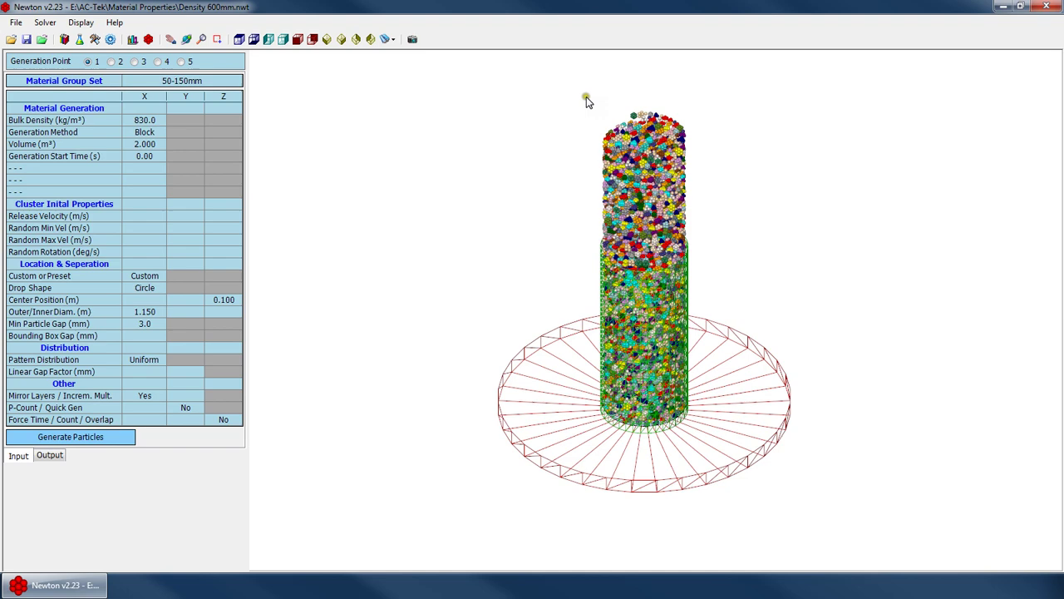
{"action": "right_click", "coordinate": [704, 197]}
{"action": "left_click", "coordinate": [724, 212]}
{"action": "left_click_drag", "start_coordinate": [594, 380], "coordinate": [620, 424]}
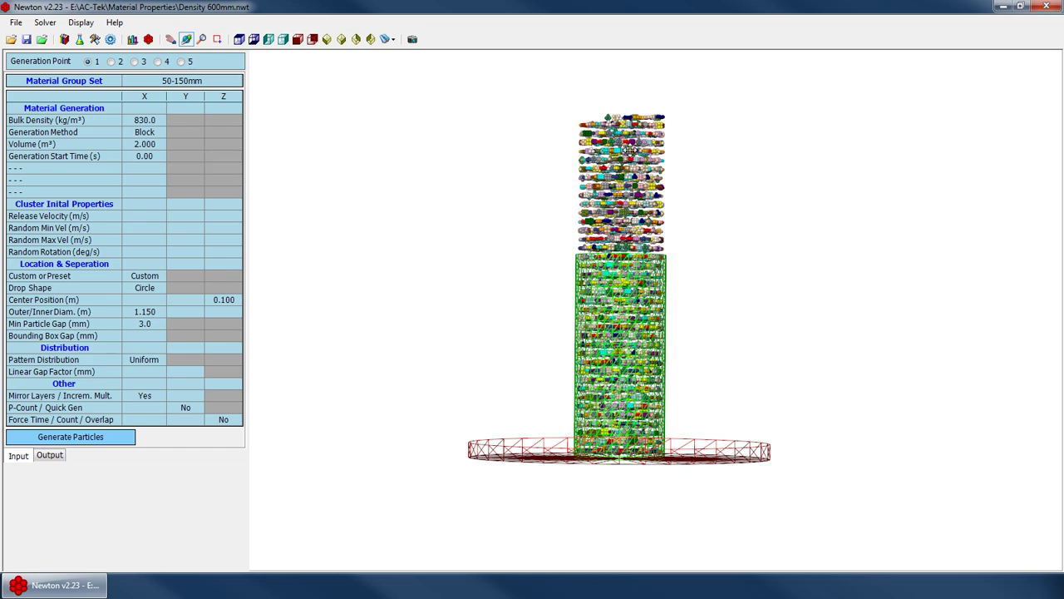
{"action": "left_click_drag", "start_coordinate": [624, 123], "coordinate": [637, 105]}
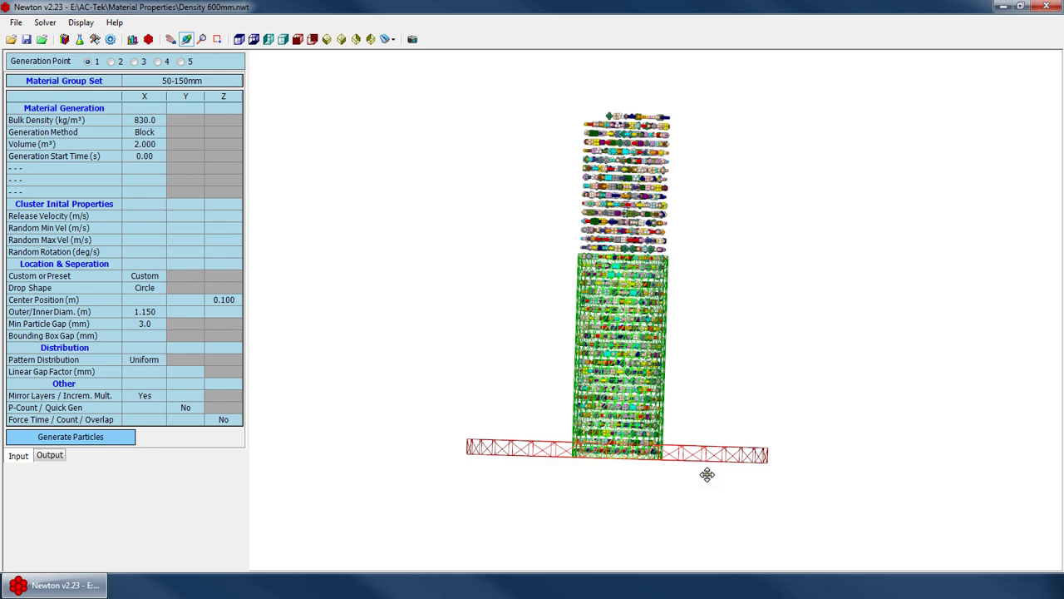
Step: Set Maximum Expected Velocity to 5.0 m/s and show the 50-150mm particle generation settings again
{"action": "left_click", "coordinate": [110, 39]}
{"action": "left_click", "coordinate": [78, 40]}
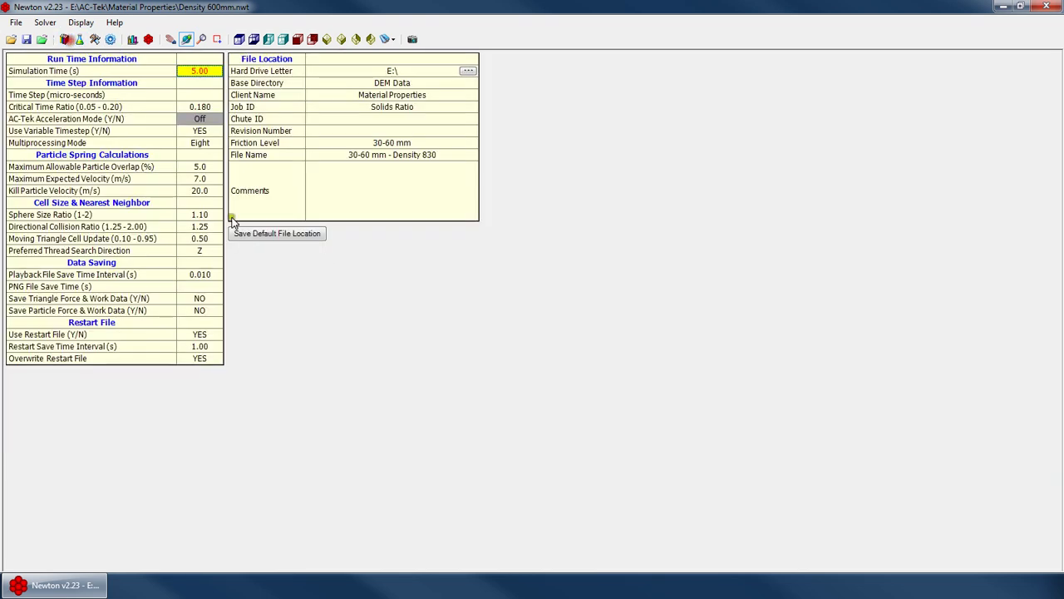
{"action": "left_click", "coordinate": [200, 178]}
{"action": "type", "text": "5.0"}
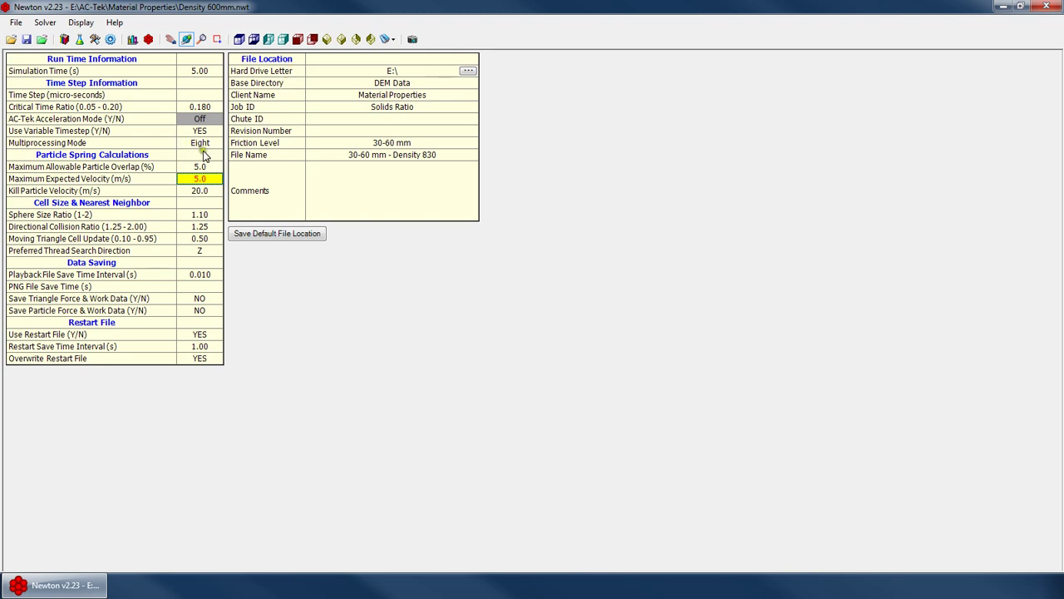
{"action": "left_click", "coordinate": [110, 39]}
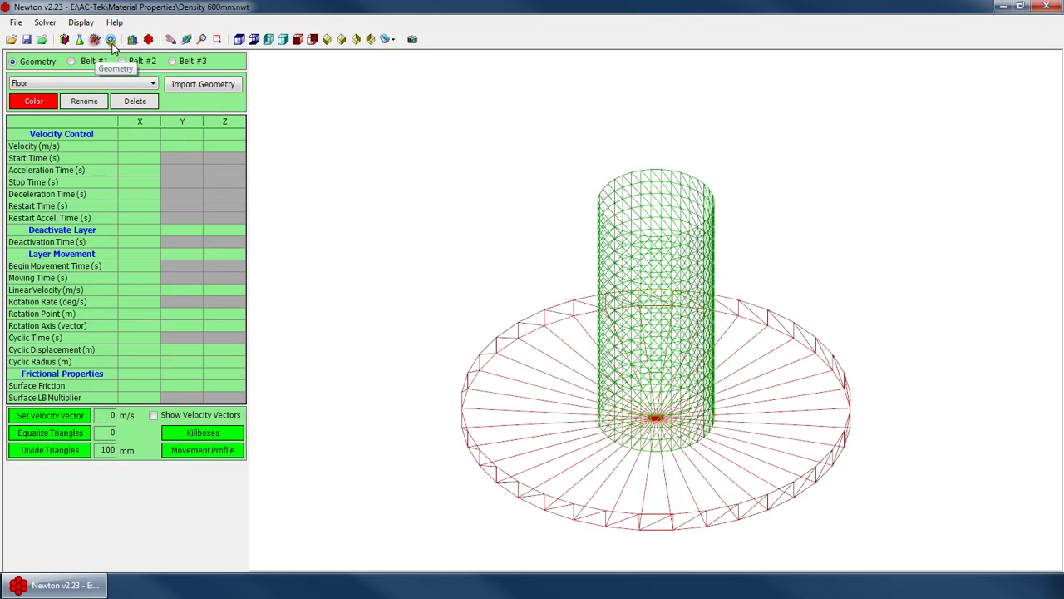
{"action": "left_click", "coordinate": [112, 40]}
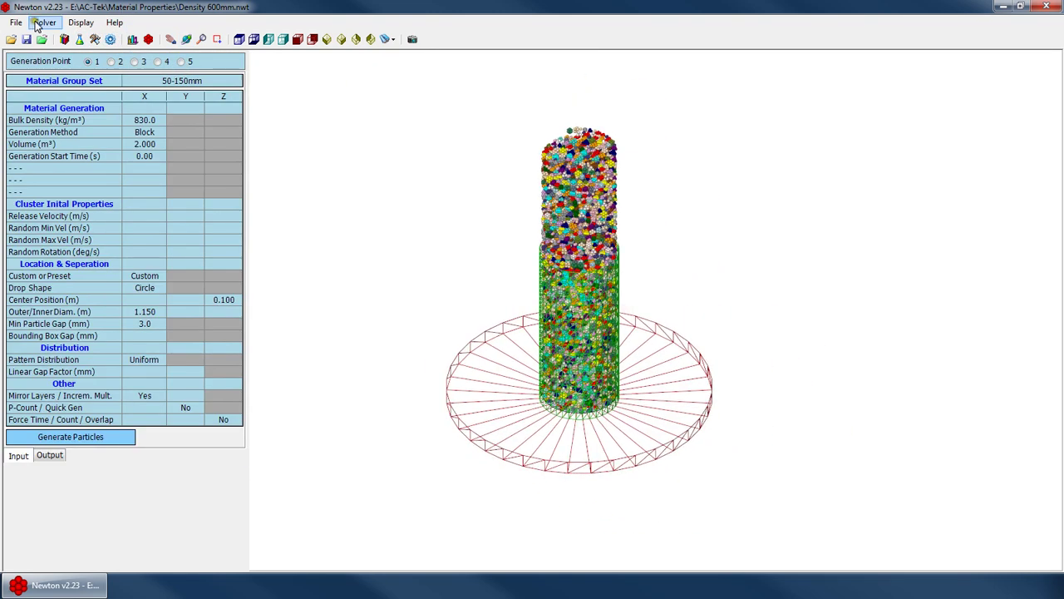
Step: Start the particle drop simulation from the Solver menu
{"action": "left_click", "coordinate": [45, 23]}
{"action": "left_click", "coordinate": [58, 38]}
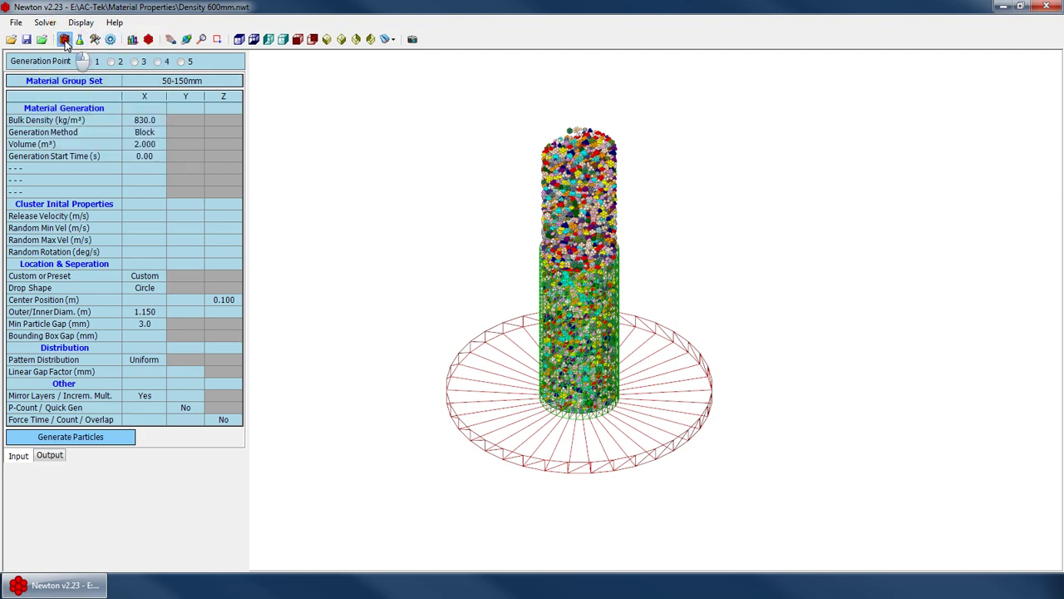
{"action": "left_click", "coordinate": [109, 39]}
{"action": "left_click", "coordinate": [45, 23]}
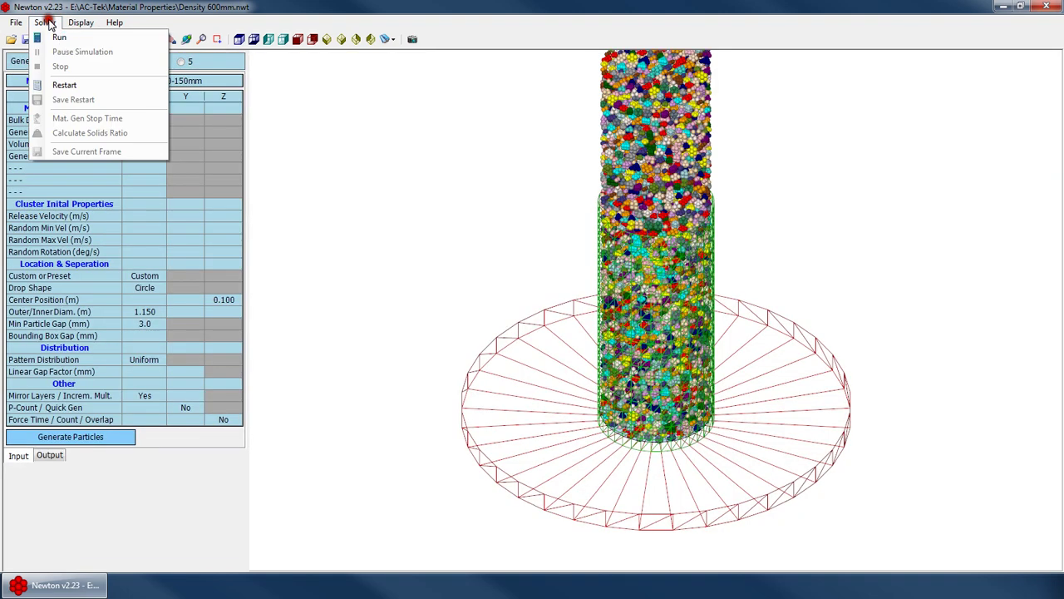
{"action": "left_click", "coordinate": [62, 36]}
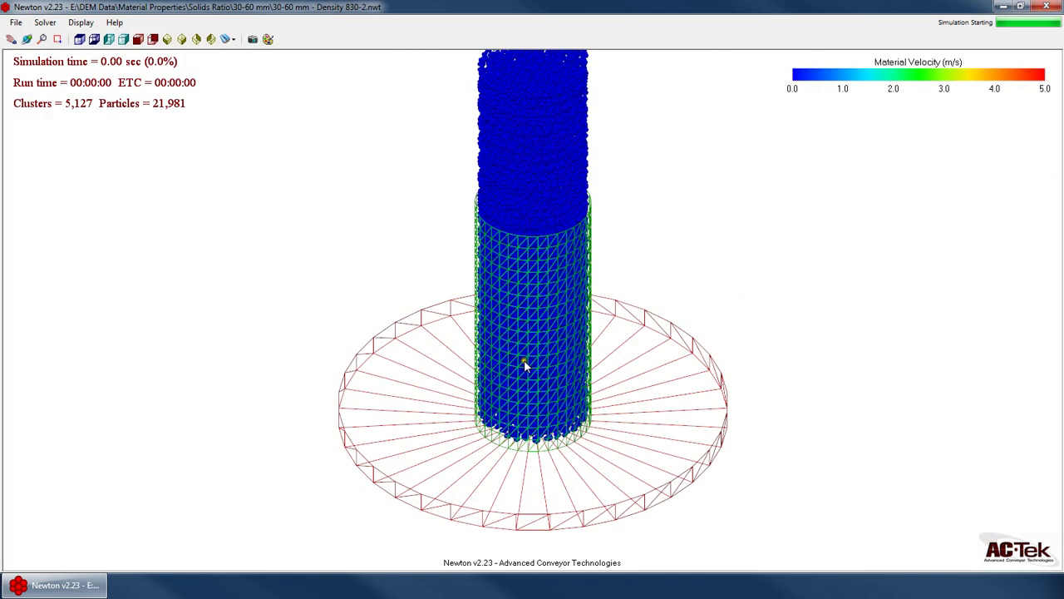
Step: Switch to a straight front view and zoom in on the 21,981 particles settling in the cylinder
{"action": "right_click", "coordinate": [440, 240]}
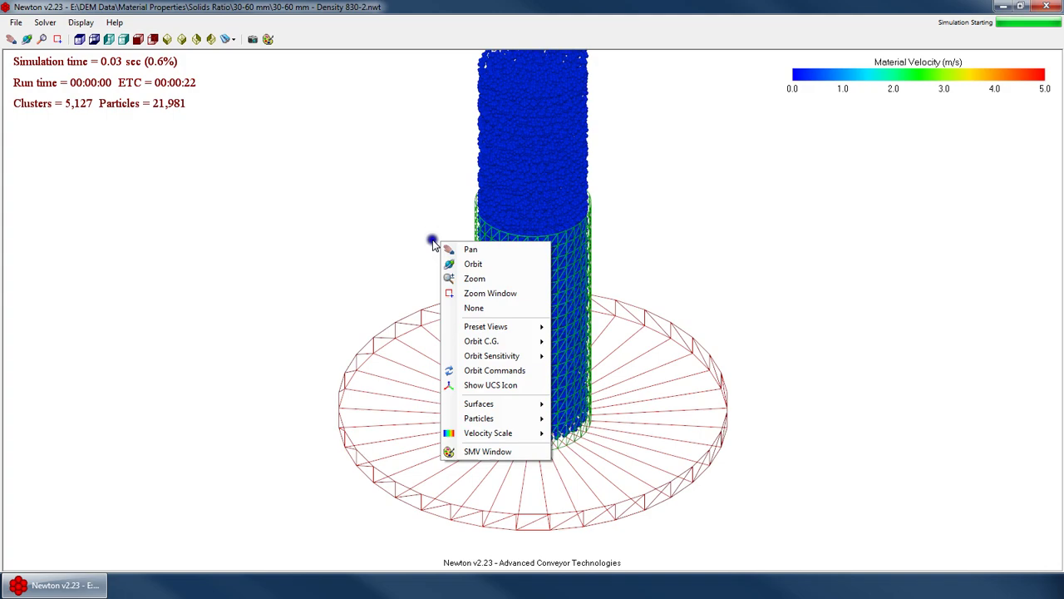
{"action": "left_click", "coordinate": [139, 39]}
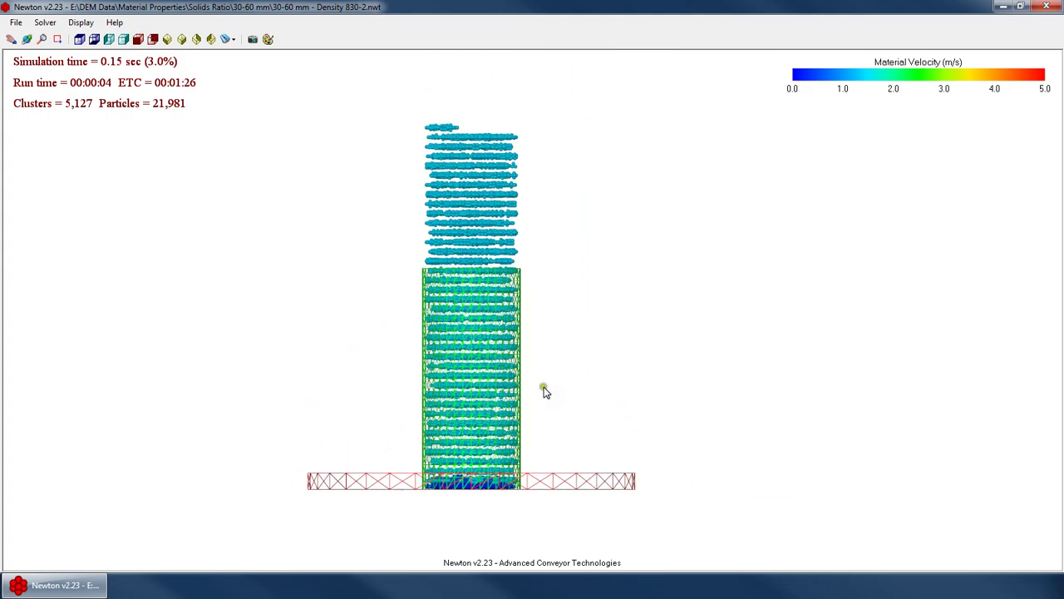
{"action": "scroll", "coordinate": [552, 383], "scroll_direction": "up", "scroll_amount": 2}
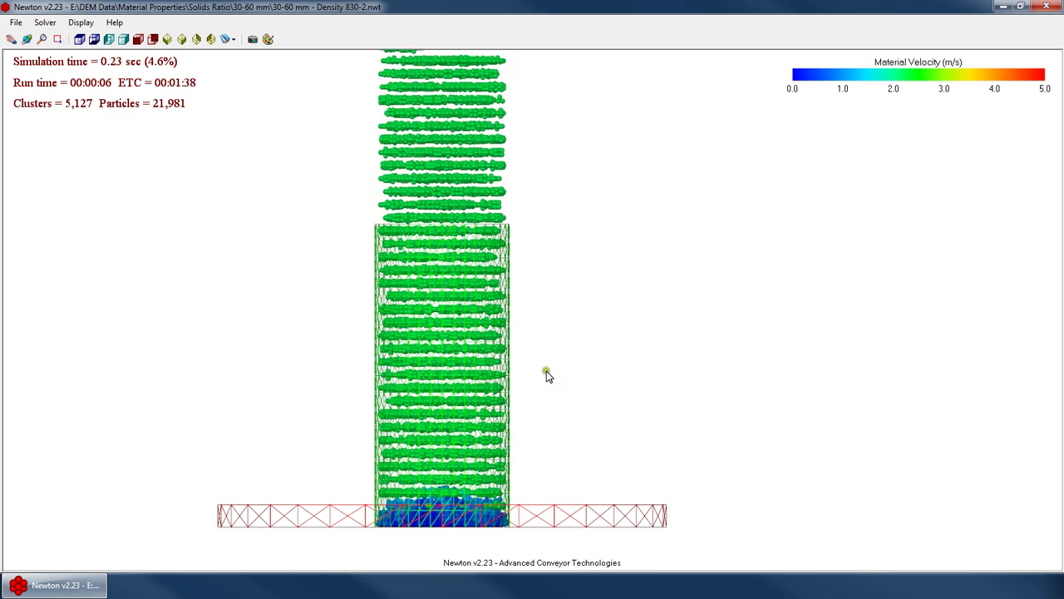
{"action": "scroll", "coordinate": [646, 412], "scroll_direction": "down", "scroll_amount": 1}
{"action": "scroll", "coordinate": [482, 395], "scroll_direction": "up", "scroll_amount": 1}
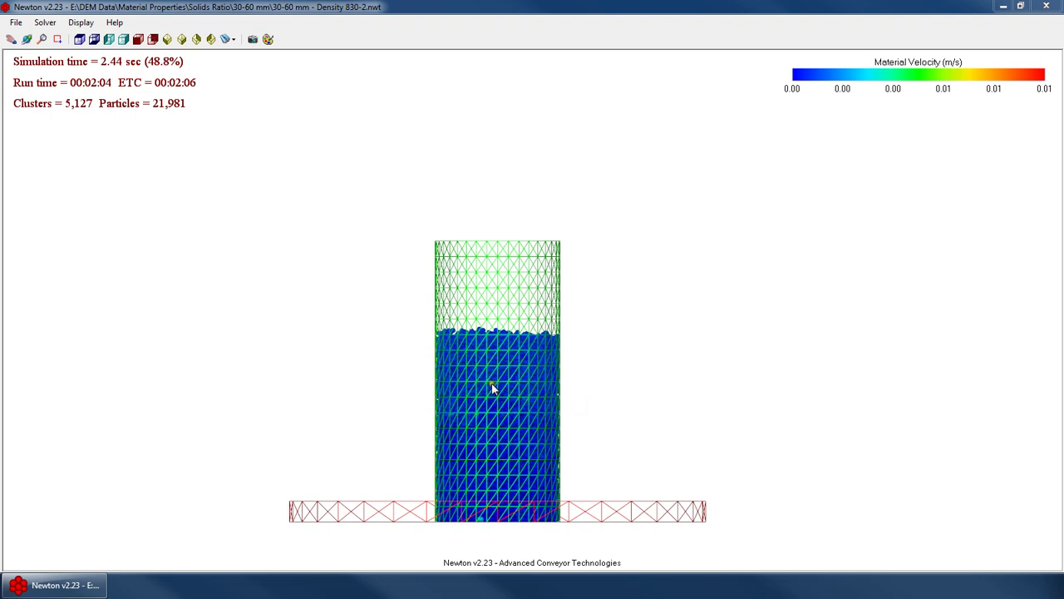
Step: Render the cylinder and floor surfaces as transparent solids instead of wireframe
{"action": "right_click", "coordinate": [455, 259]}
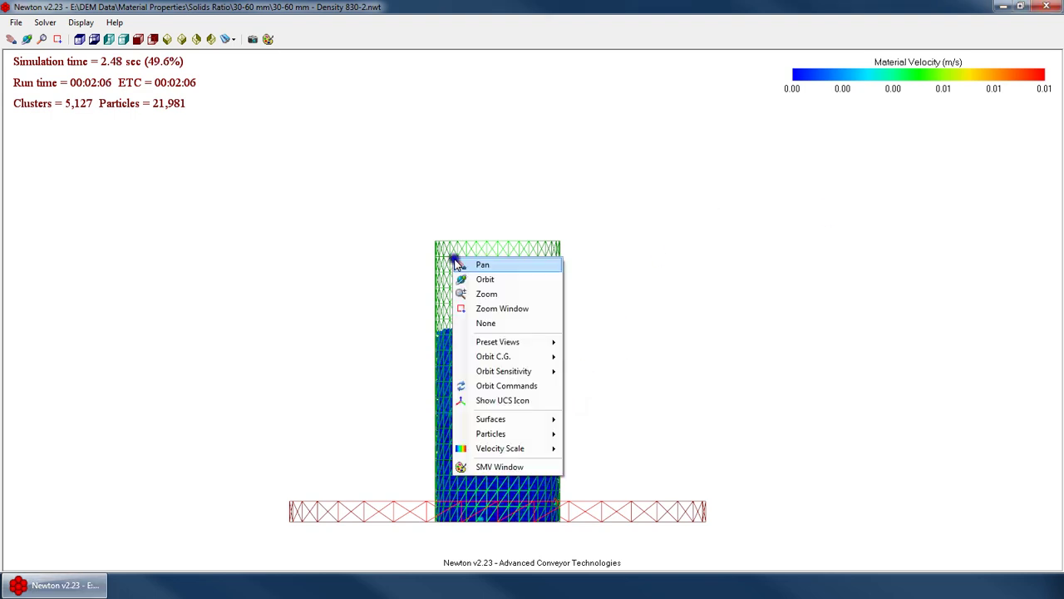
{"action": "mouse_move", "coordinate": [499, 420]}
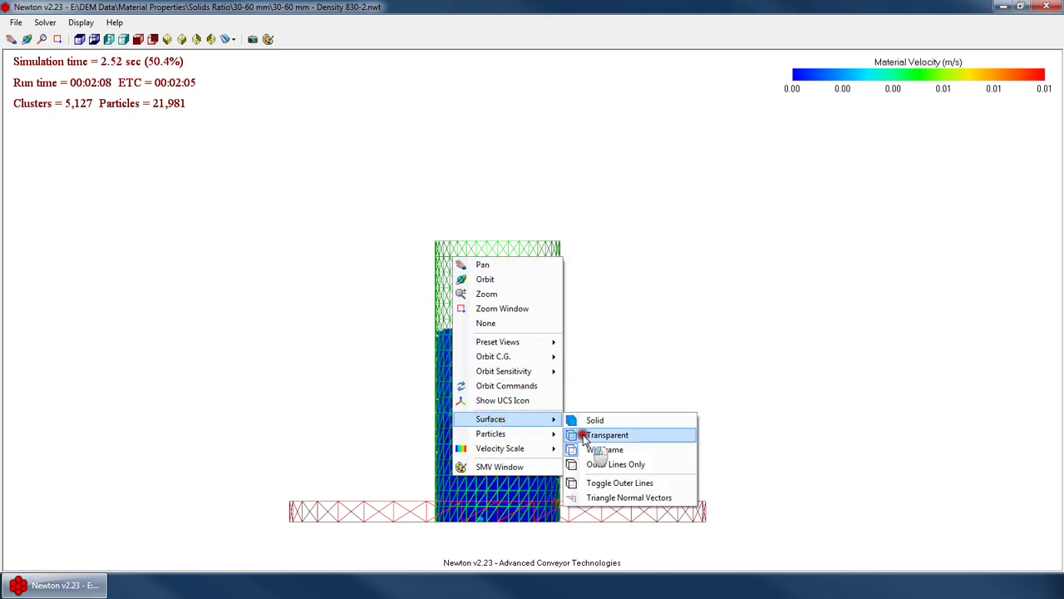
{"action": "left_click", "coordinate": [587, 435]}
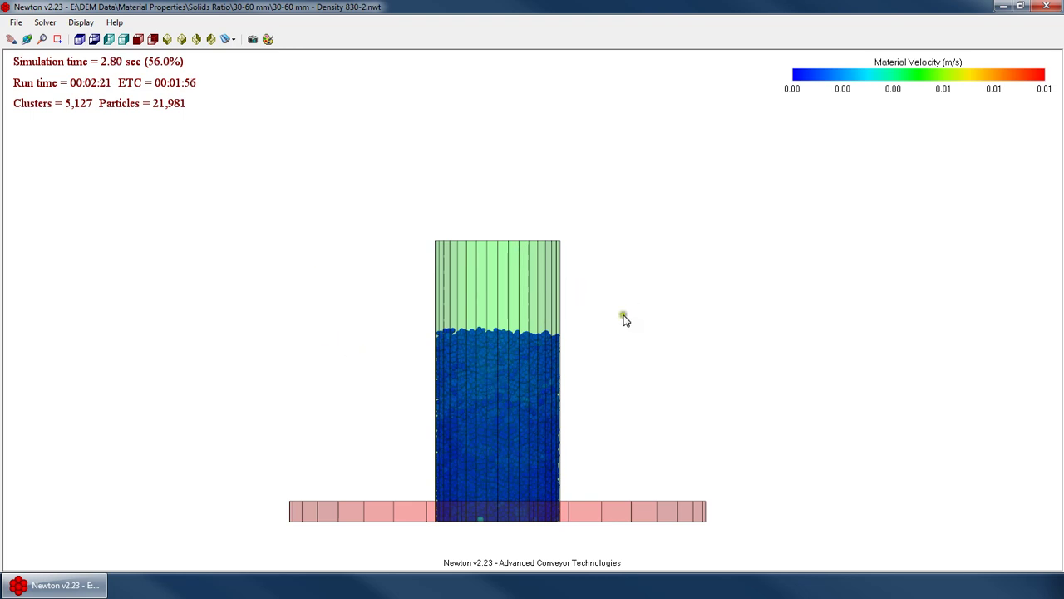
{"action": "left_click", "coordinate": [45, 23]}
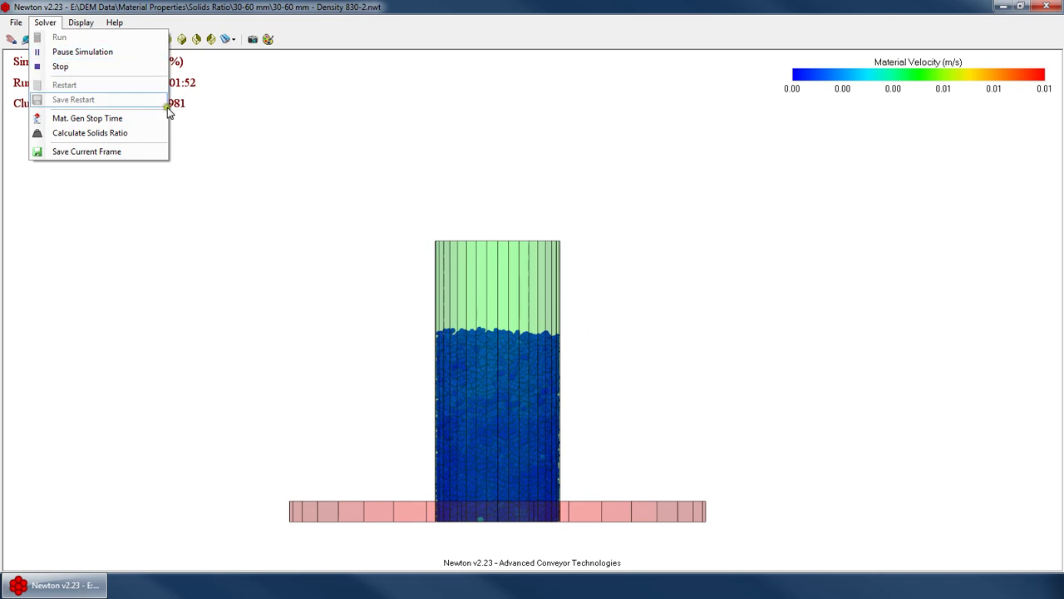
Step: Calculate the solids ratio for the drop cylinder radius, giving height 1.794 and ratio 0.569
{"action": "left_click", "coordinate": [45, 23]}
{"action": "left_click", "coordinate": [43, 22]}
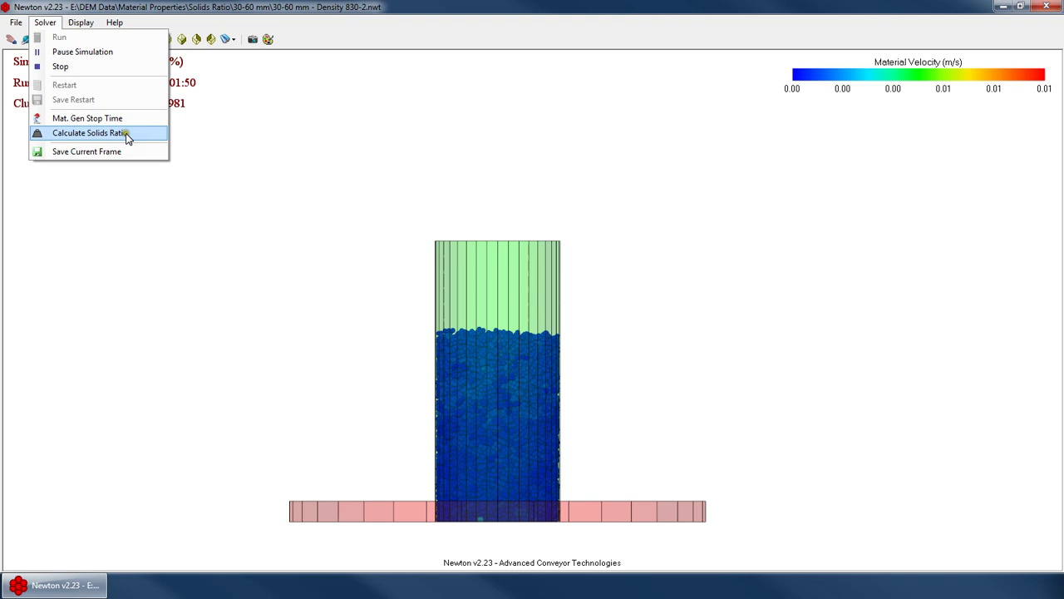
{"action": "left_click", "coordinate": [77, 135]}
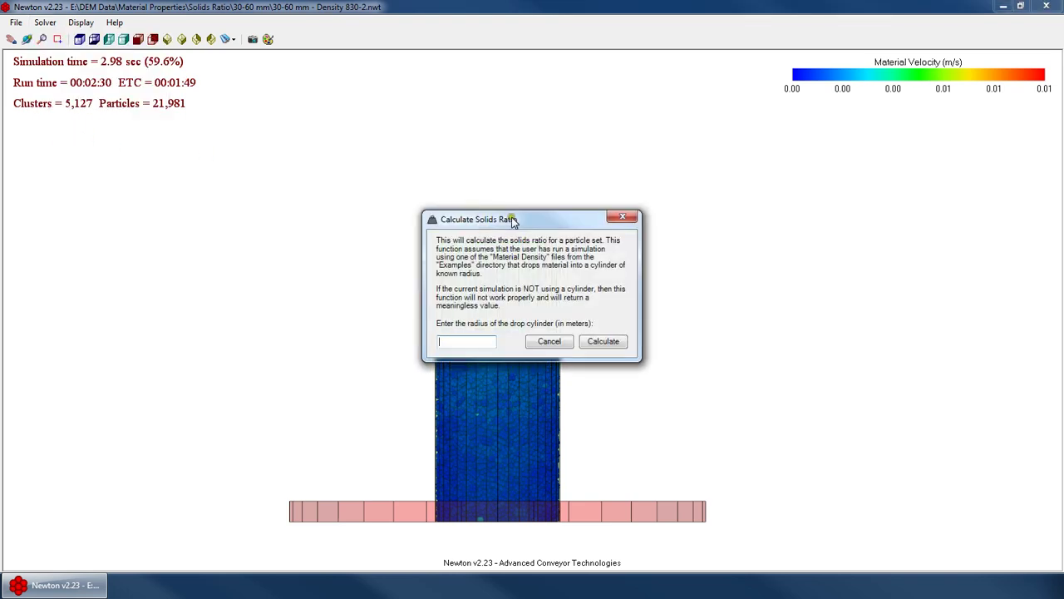
{"action": "left_click_drag", "start_coordinate": [513, 221], "coordinate": [681, 202]}
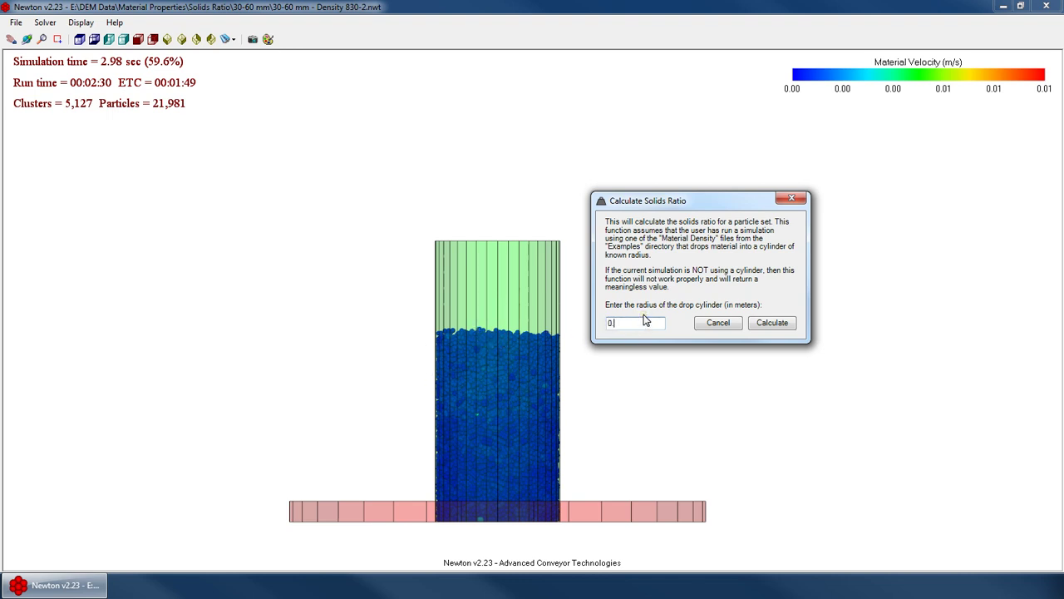
{"action": "left_click", "coordinate": [603, 324]}
{"action": "left_click", "coordinate": [625, 323]}
{"action": "left_click", "coordinate": [643, 321]}
{"action": "left_click", "coordinate": [781, 323]}
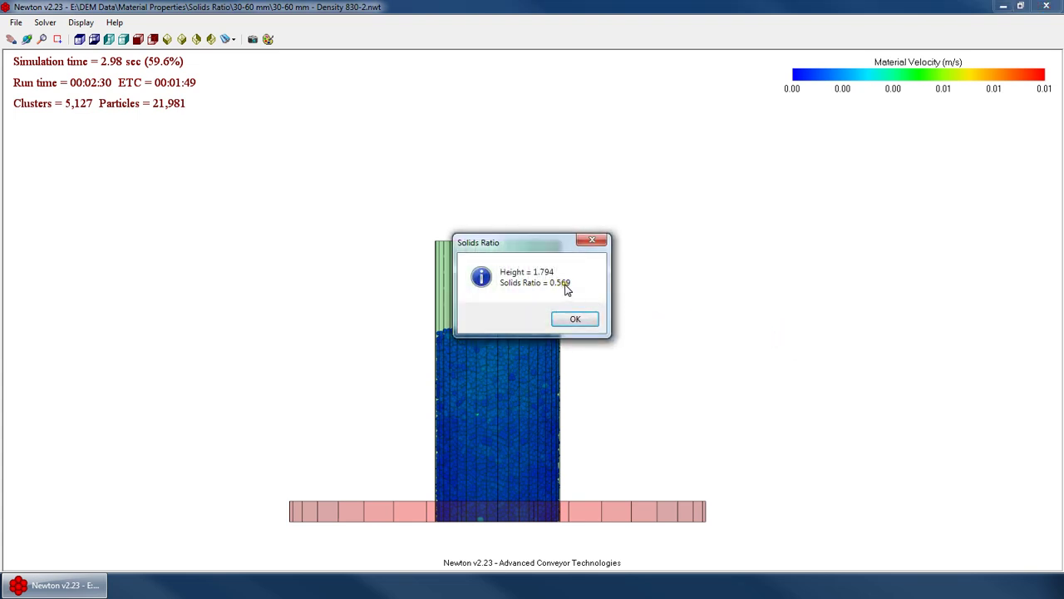
{"action": "left_click_drag", "start_coordinate": [524, 242], "coordinate": [696, 217]}
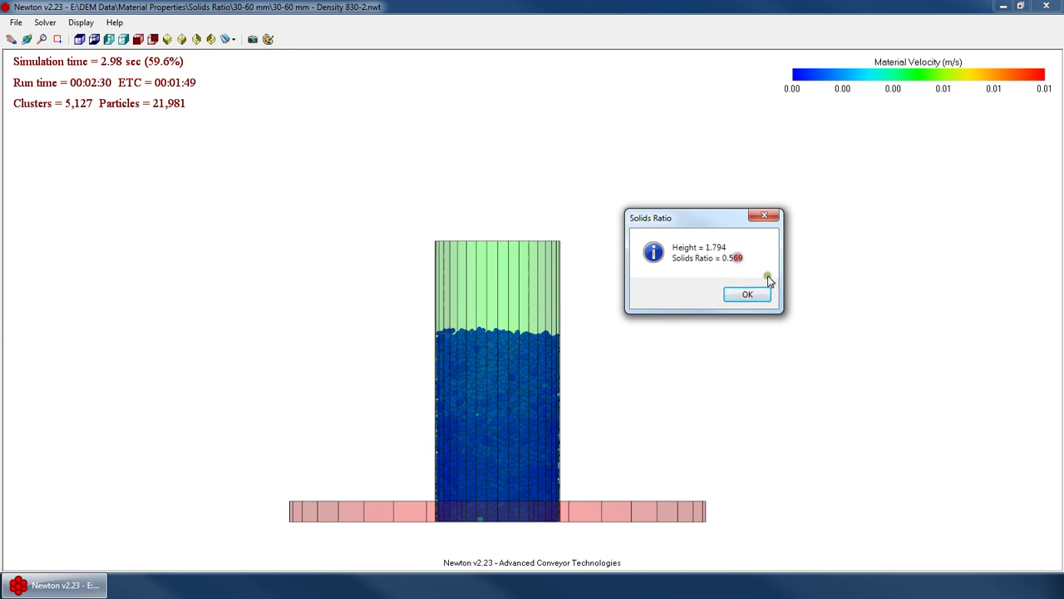
{"action": "left_click", "coordinate": [749, 293]}
Step: Resume the simulation and acknowledge the simulation-complete message
{"action": "left_click", "coordinate": [45, 22]}
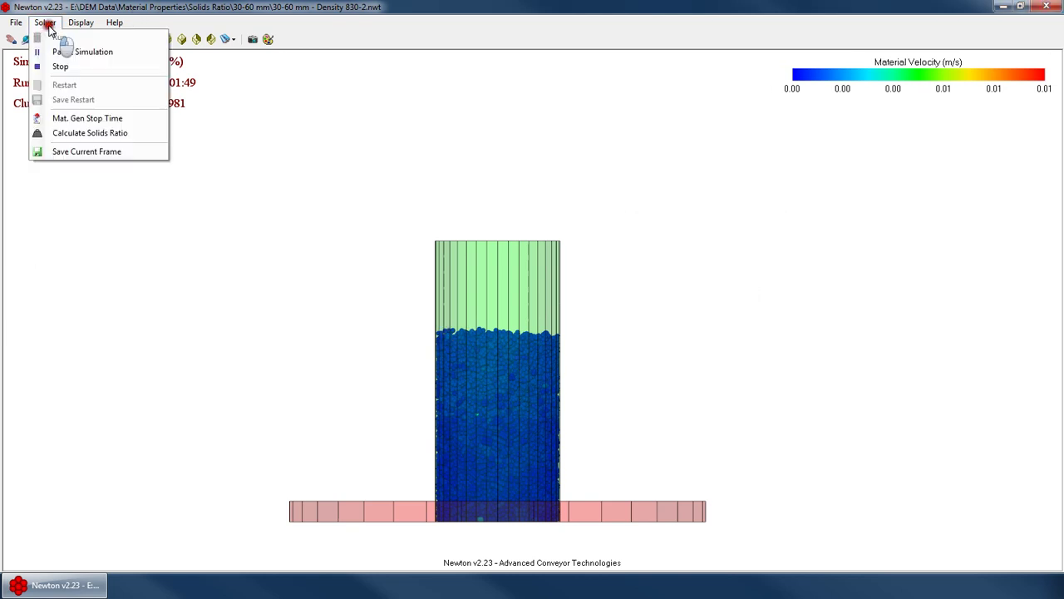
{"action": "left_click", "coordinate": [61, 65]}
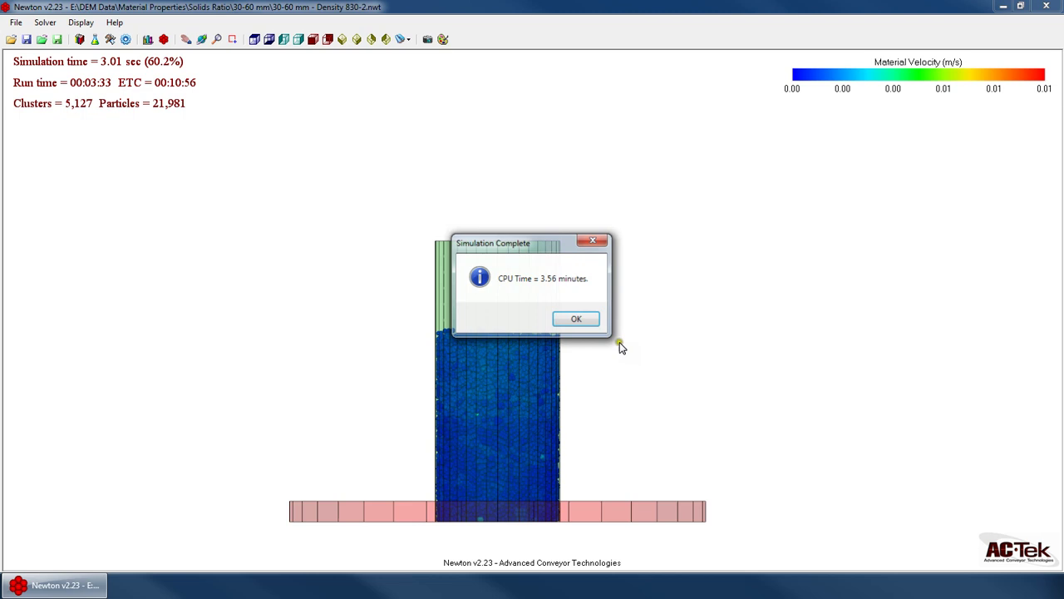
{"action": "left_click", "coordinate": [584, 320]}
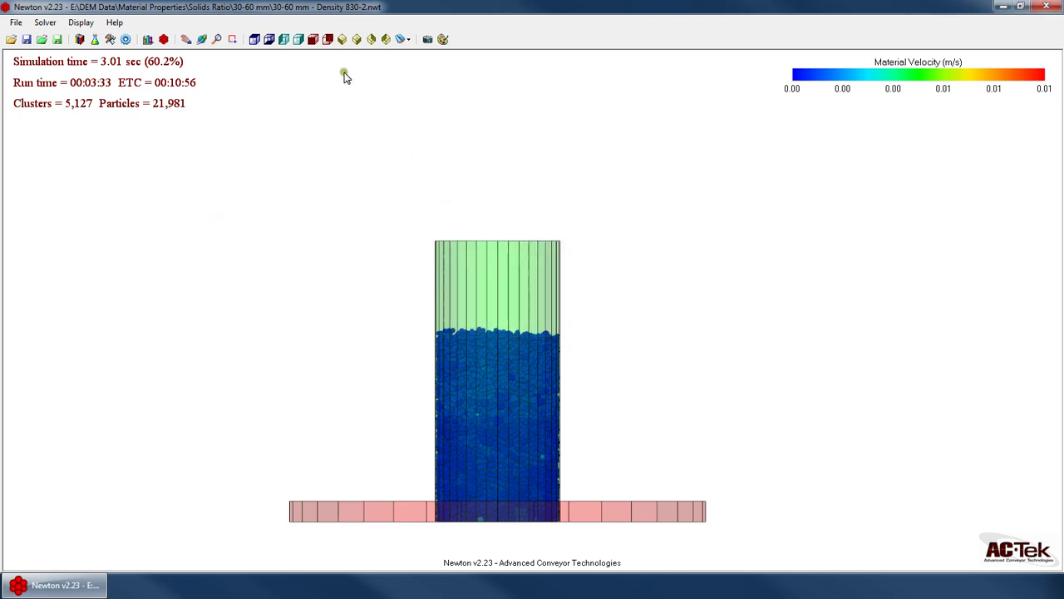
Step: Recalculate the solids ratio from the Solver commands
{"action": "left_click", "coordinate": [45, 22]}
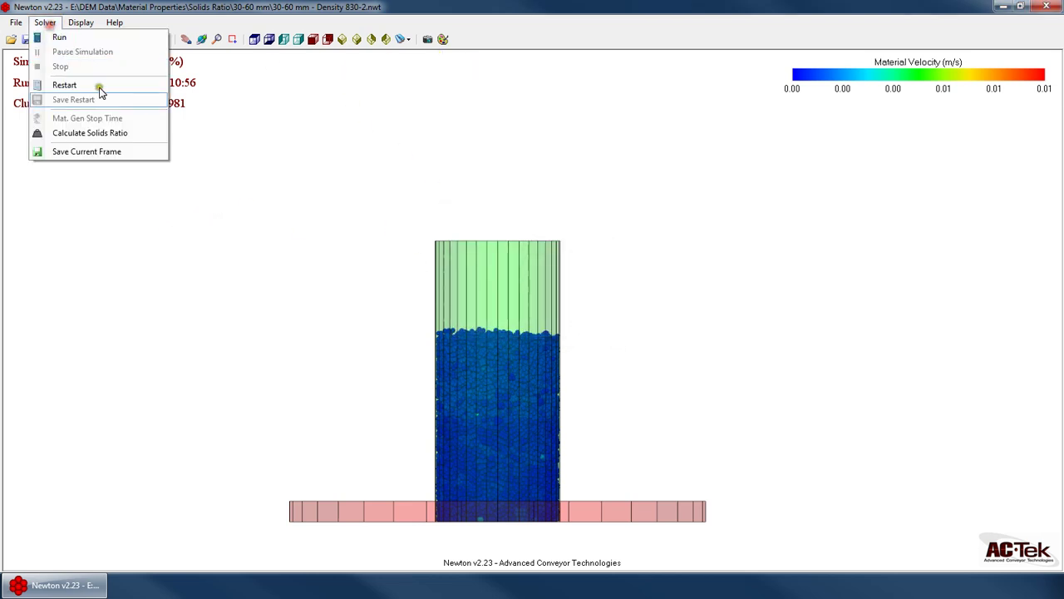
{"action": "left_click", "coordinate": [111, 133]}
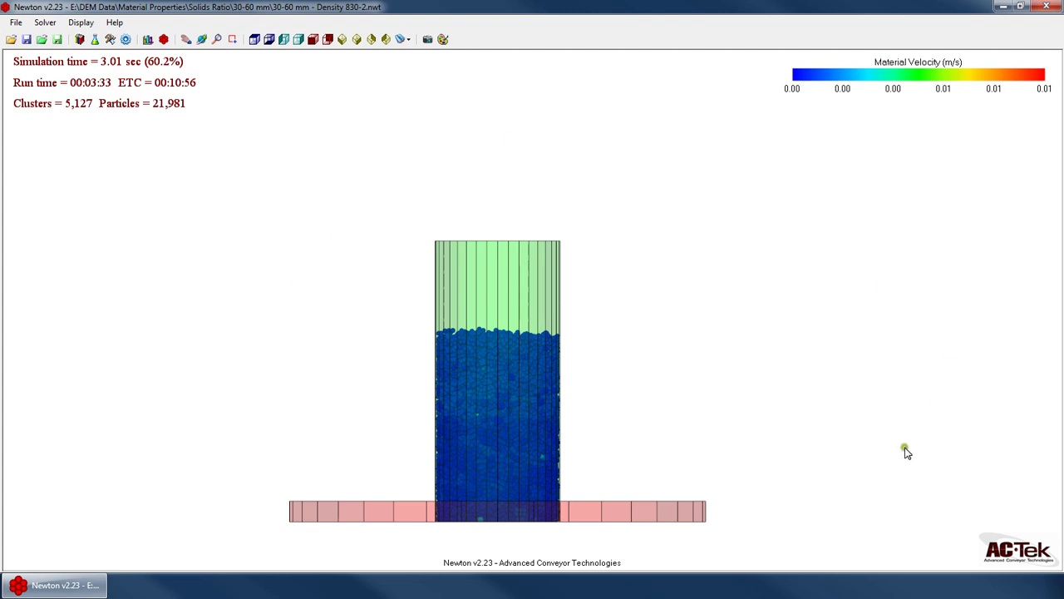
{"action": "left_click", "coordinate": [45, 22]}
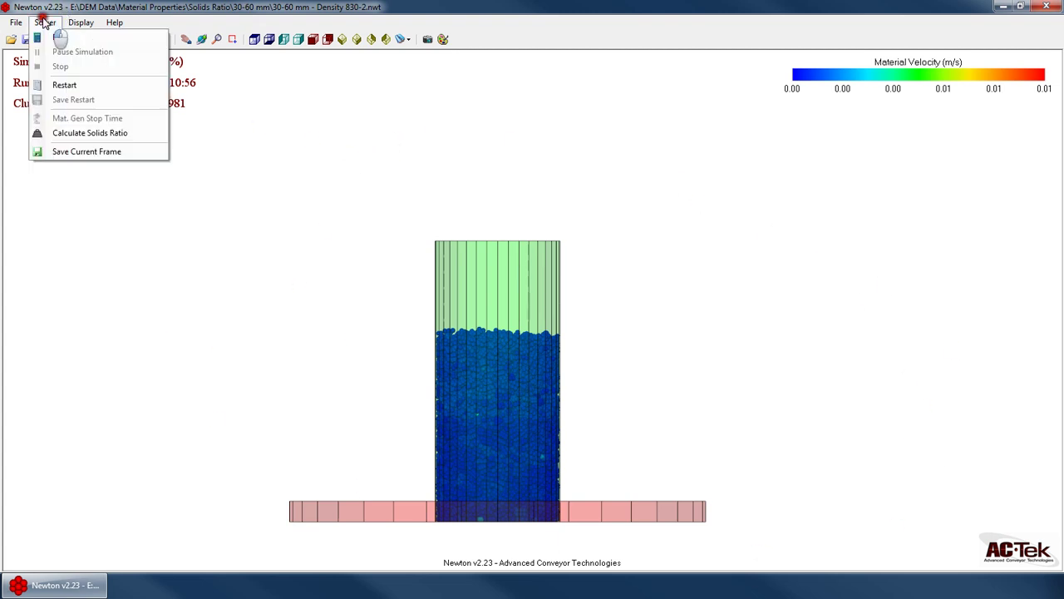
{"action": "left_click", "coordinate": [68, 42]}
{"action": "left_click", "coordinate": [45, 23]}
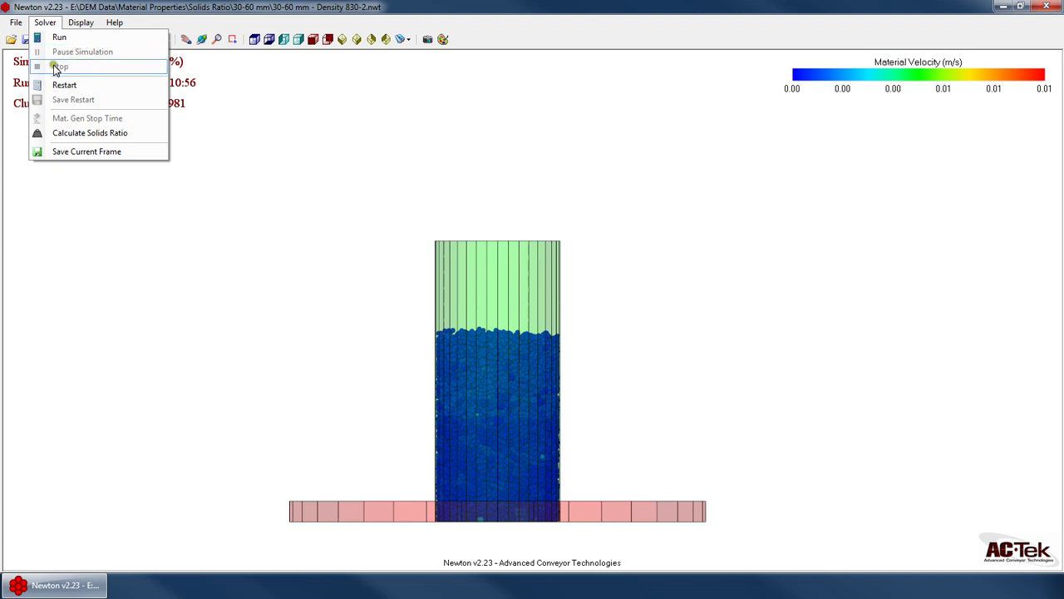
{"action": "left_click", "coordinate": [532, 321]}
{"action": "left_click", "coordinate": [37, 23]}
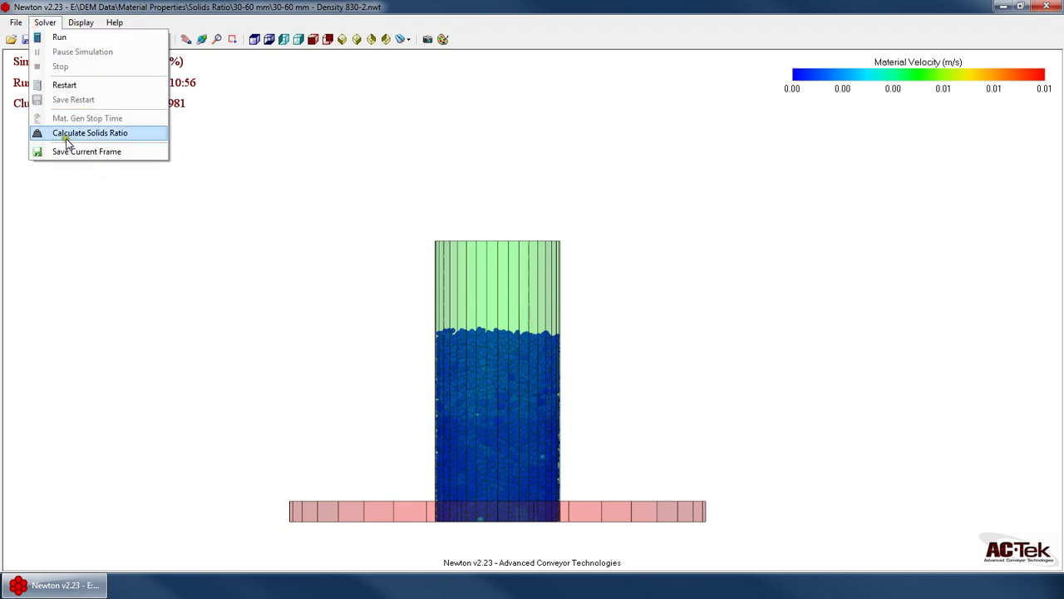
{"action": "left_click", "coordinate": [90, 134]}
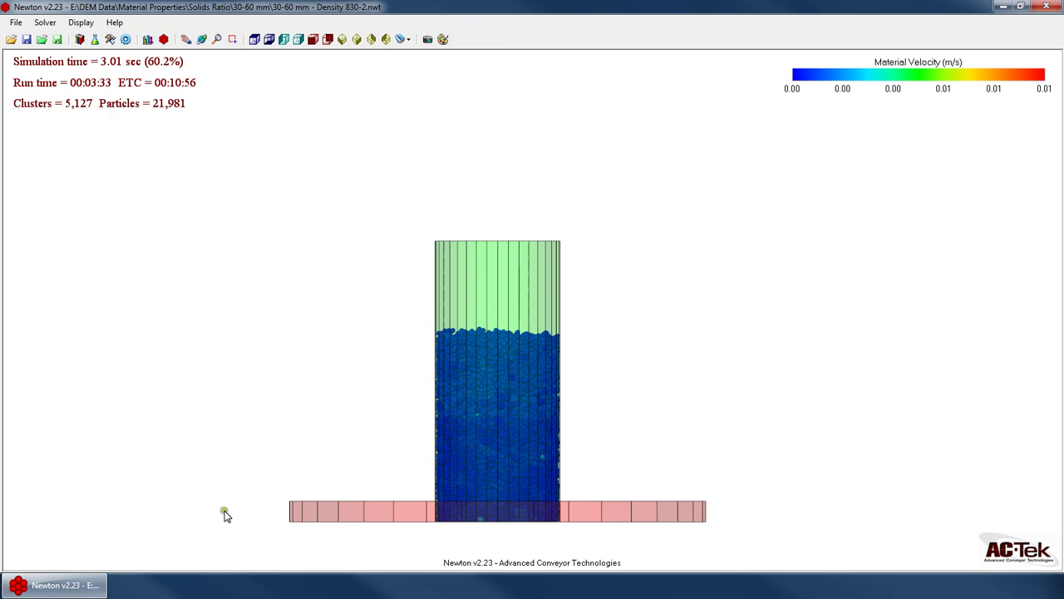
{"action": "left_click", "coordinate": [41, 22]}
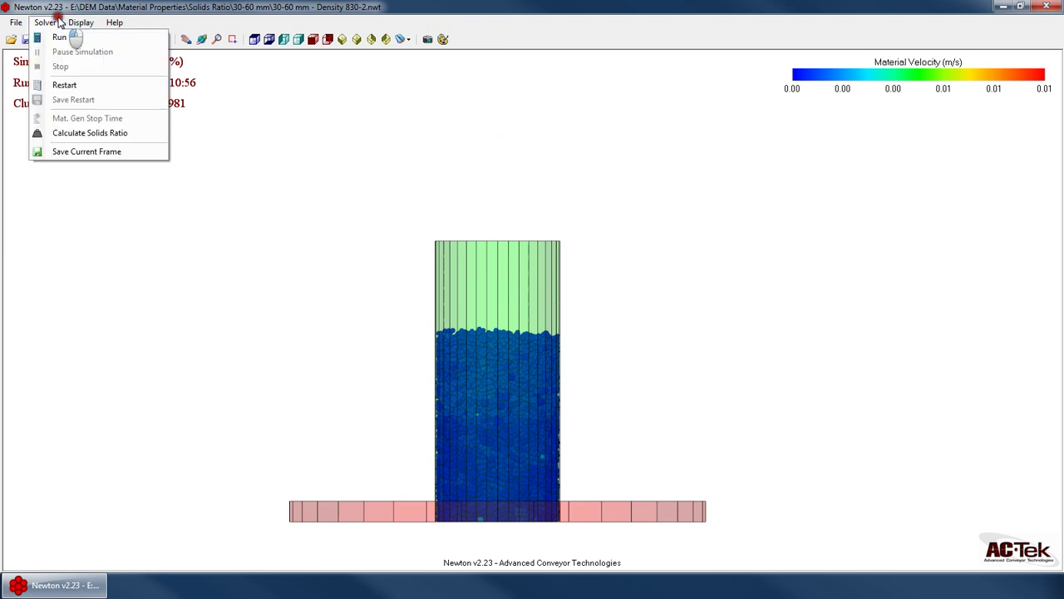
{"action": "left_click", "coordinate": [38, 24]}
{"action": "left_click", "coordinate": [38, 24]}
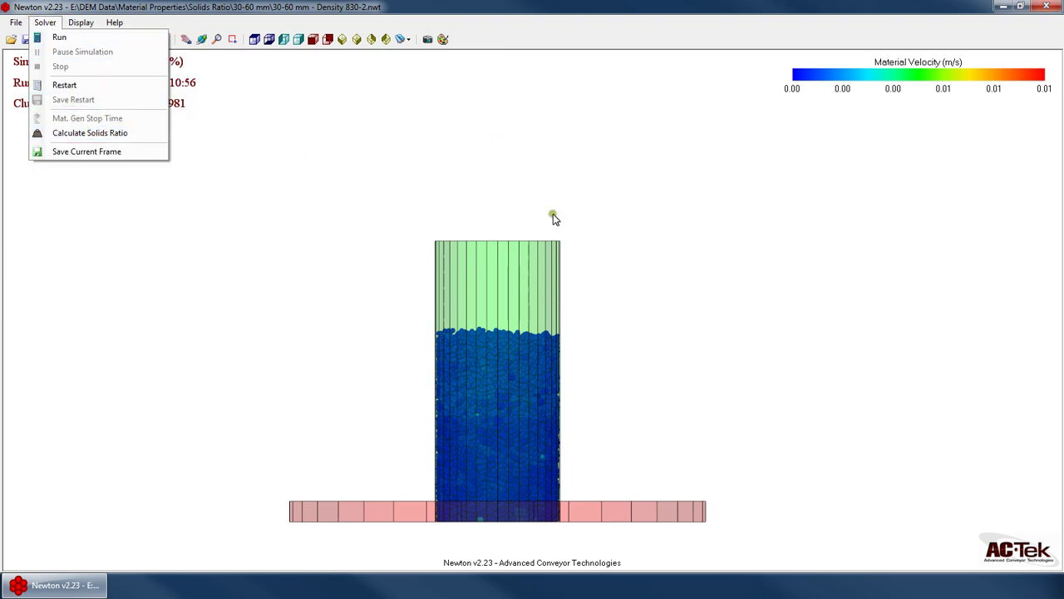
{"action": "left_click", "coordinate": [443, 379]}
Step: Orbit to an oblique view of the settled cylinder and restart the simulation run
{"action": "scroll", "coordinate": [456, 363], "scroll_direction": "down", "scroll_amount": 1}
{"action": "scroll", "coordinate": [460, 434], "scroll_direction": "up", "scroll_amount": 2}
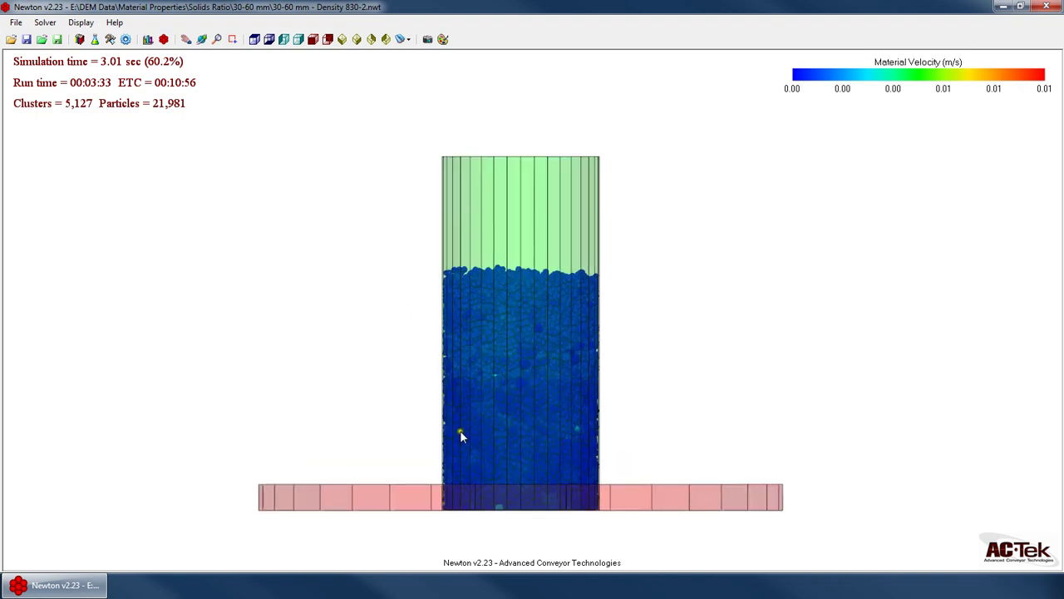
{"action": "right_click", "coordinate": [528, 338]}
{"action": "left_click", "coordinate": [556, 362]}
{"action": "left_click_drag", "start_coordinate": [555, 363], "coordinate": [507, 370]}
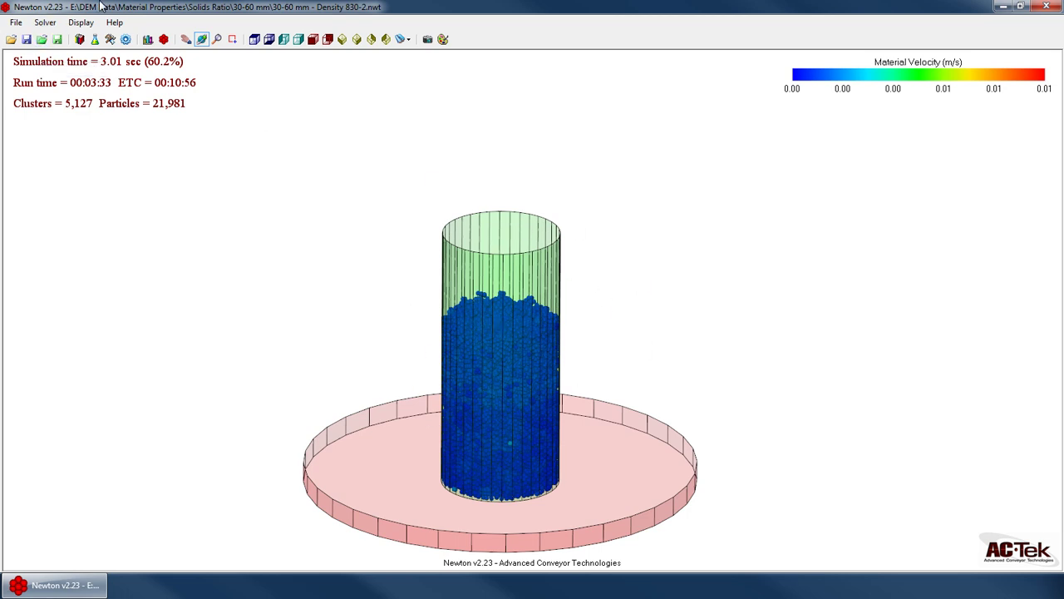
{"action": "mouse_move", "coordinate": [553, 357]}
{"action": "left_mouse_down"}
{"action": "mouse_move", "coordinate": [570, 352]}
{"action": "mouse_move", "coordinate": [497, 330]}
{"action": "mouse_move", "coordinate": [549, 364]}
{"action": "mouse_move", "coordinate": [552, 380]}
{"action": "mouse_move", "coordinate": [541, 374]}
{"action": "left_mouse_up"}
{"action": "left_click", "coordinate": [46, 22]}
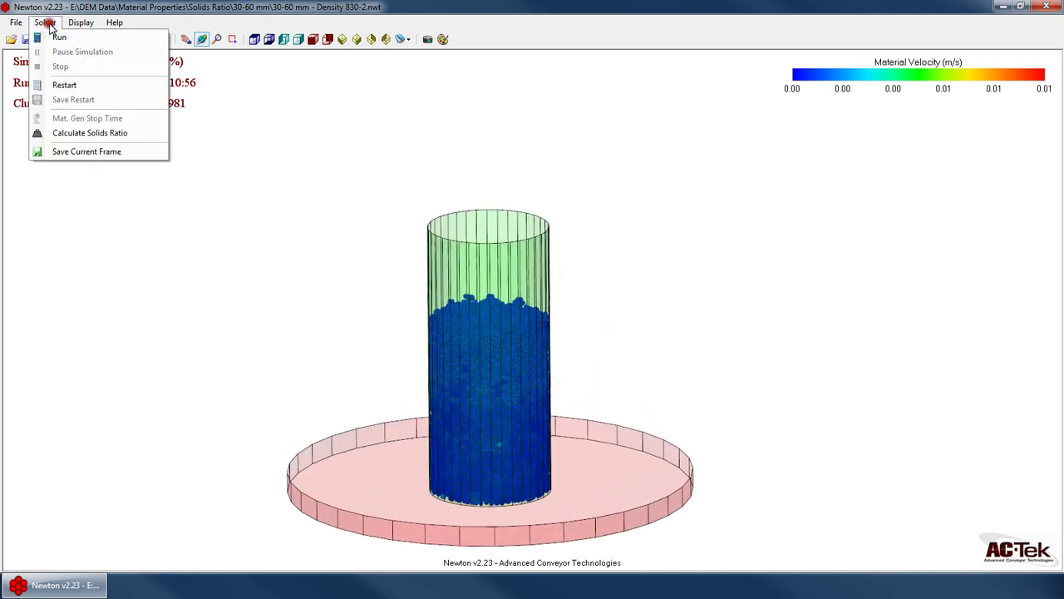
{"action": "left_click", "coordinate": [64, 84]}
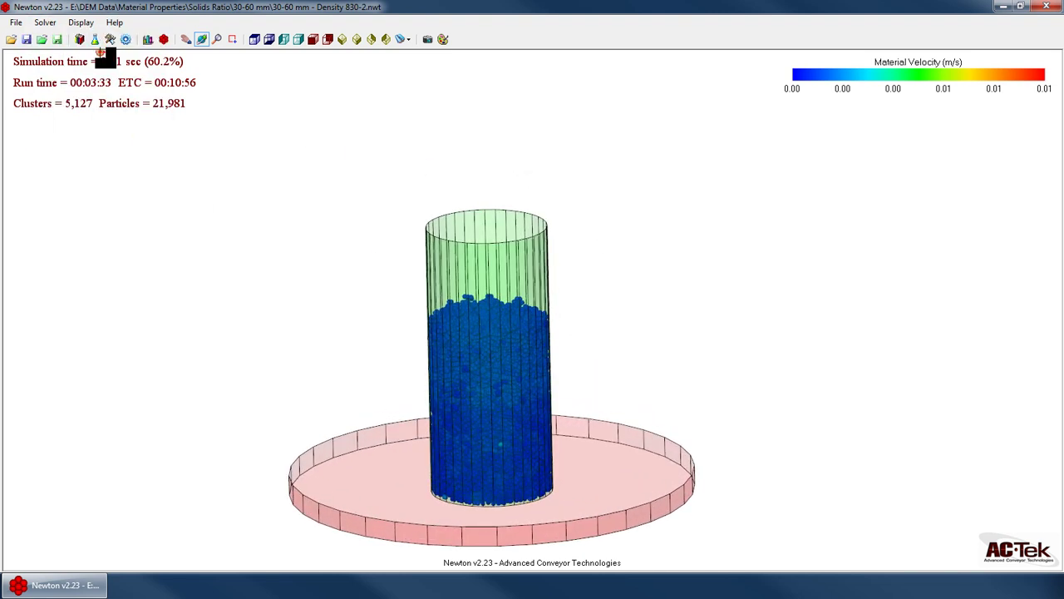
Step: Show the solver run-time settings, run the solids ratio calculation, then view the geometry setup
{"action": "left_click", "coordinate": [80, 39]}
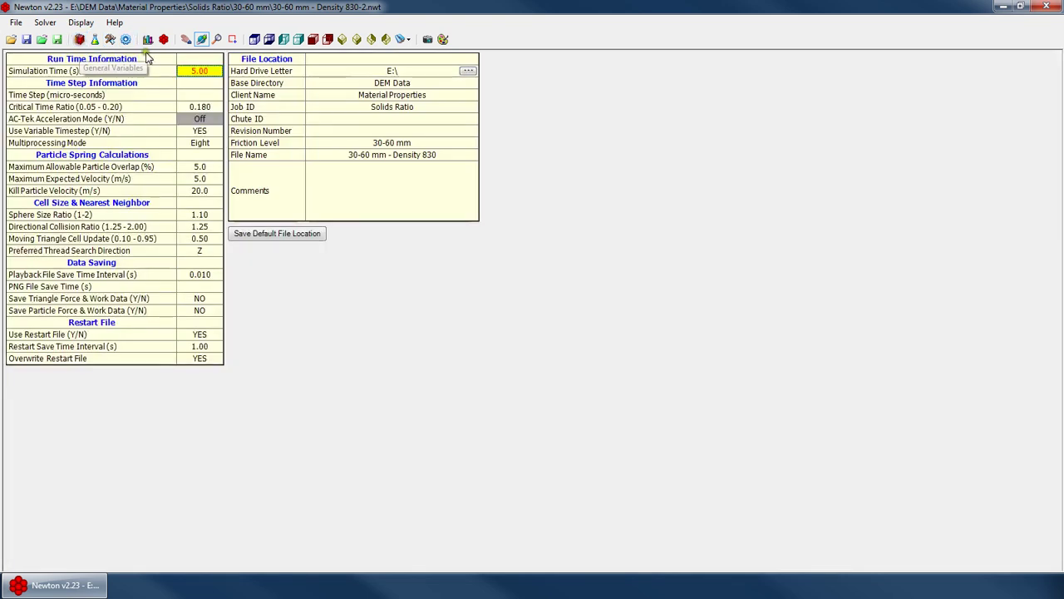
{"action": "left_click", "coordinate": [45, 23]}
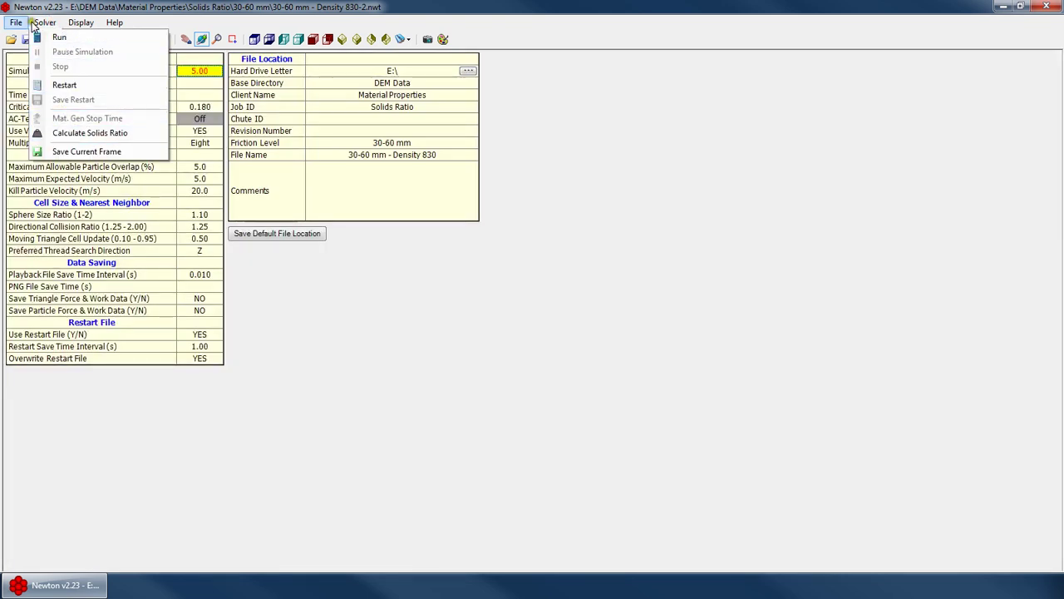
{"action": "left_click", "coordinate": [78, 133]}
{"action": "left_click", "coordinate": [44, 23]}
{"action": "left_click", "coordinate": [44, 24]}
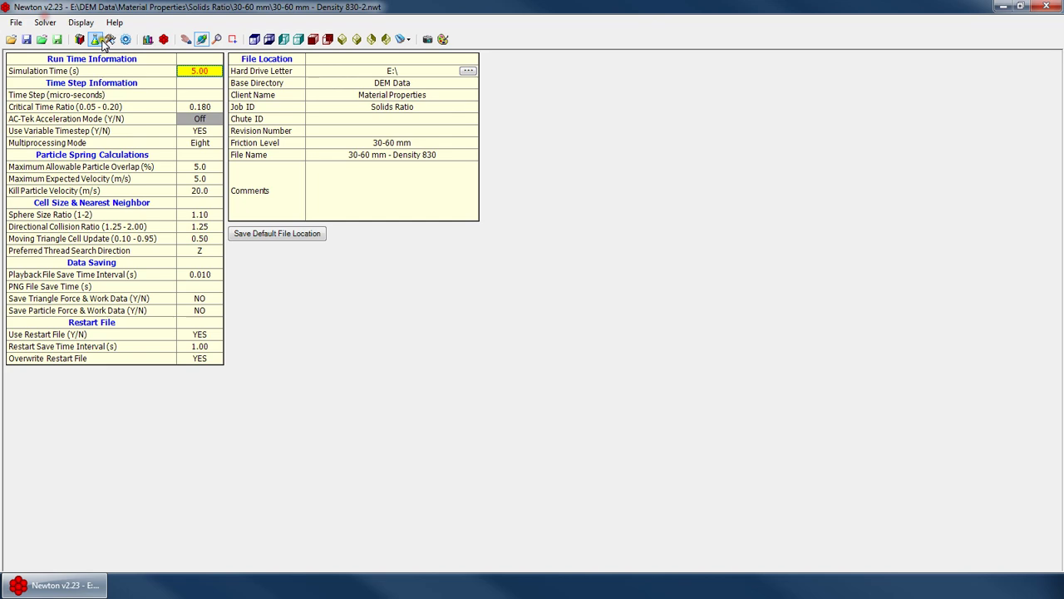
{"action": "left_click", "coordinate": [109, 39]}
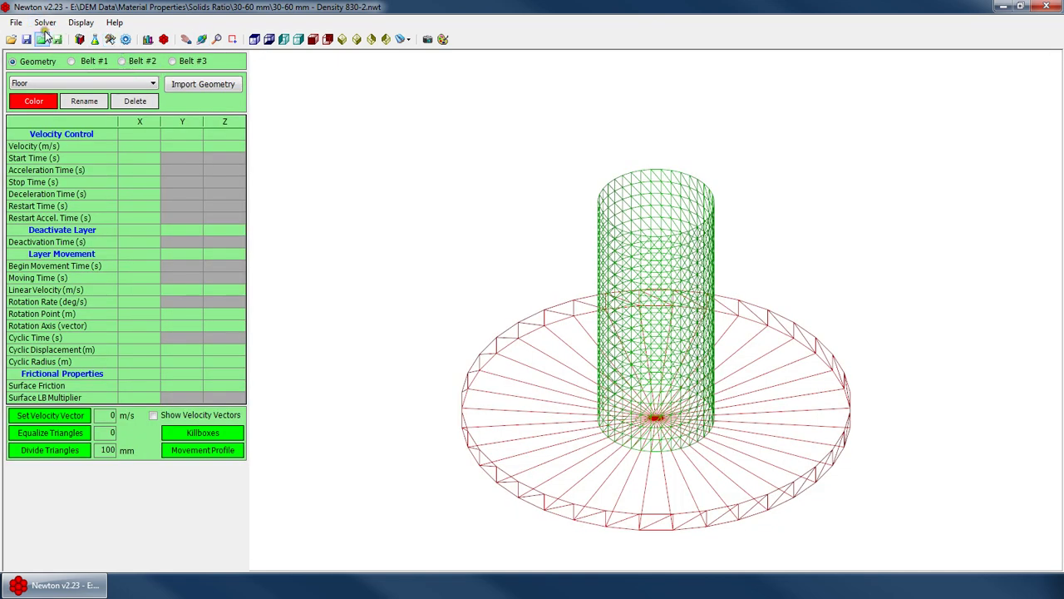
Step: Start a new file and open Density 600mm.nwt with its material generation settings
{"action": "left_click", "coordinate": [16, 23]}
{"action": "left_click", "coordinate": [59, 38]}
{"action": "left_click", "coordinate": [44, 23]}
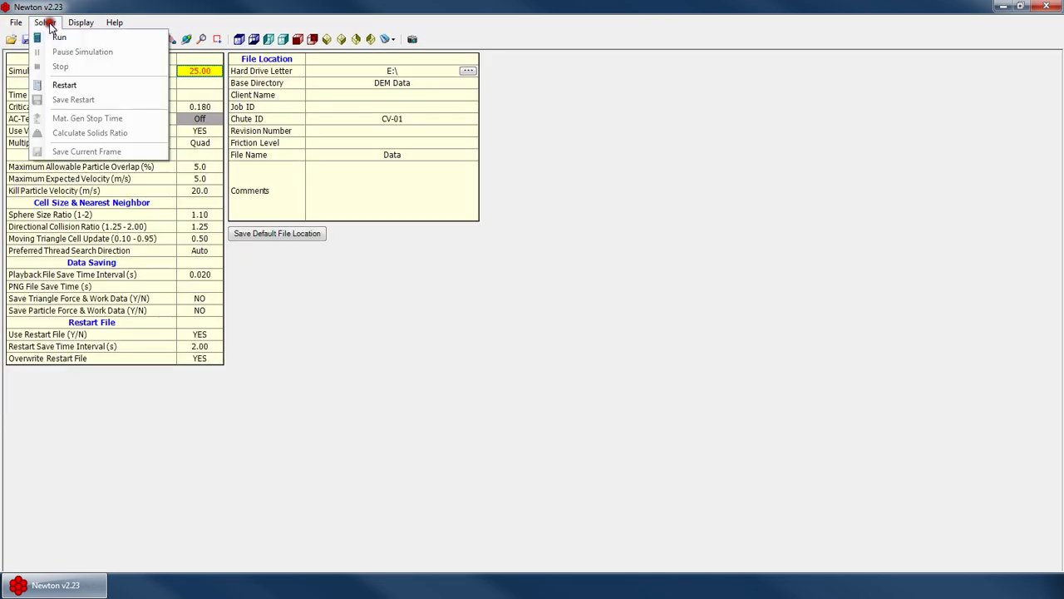
{"action": "left_click", "coordinate": [50, 25]}
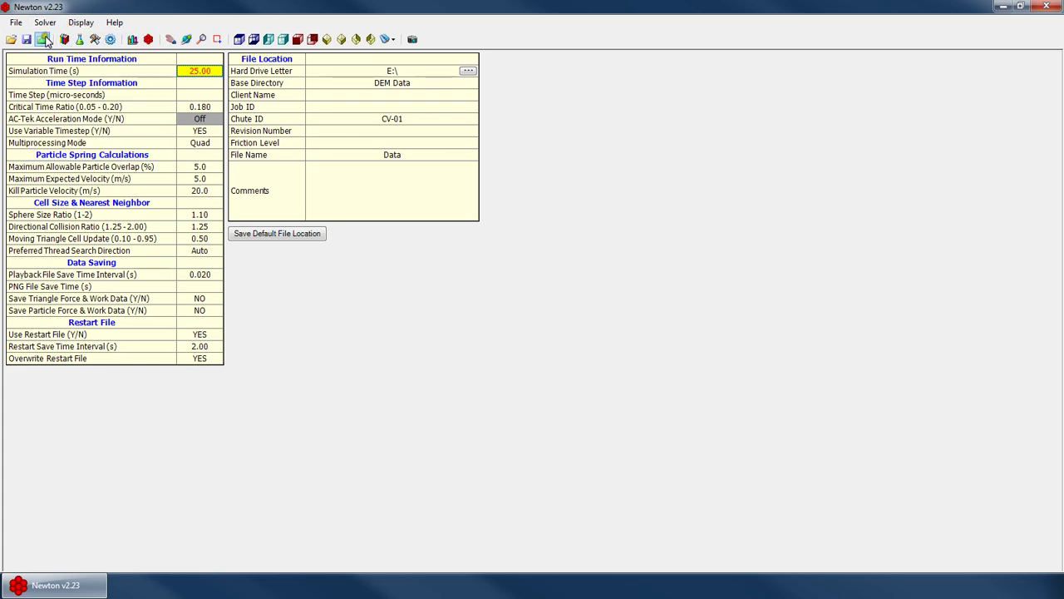
{"action": "left_click", "coordinate": [11, 39]}
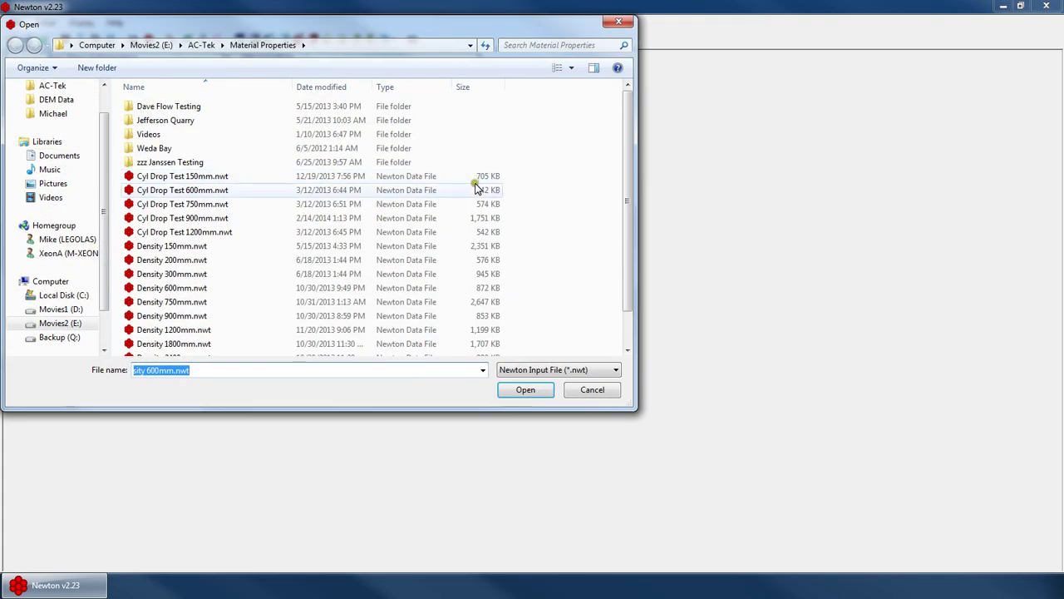
{"action": "double_click", "coordinate": [175, 288]}
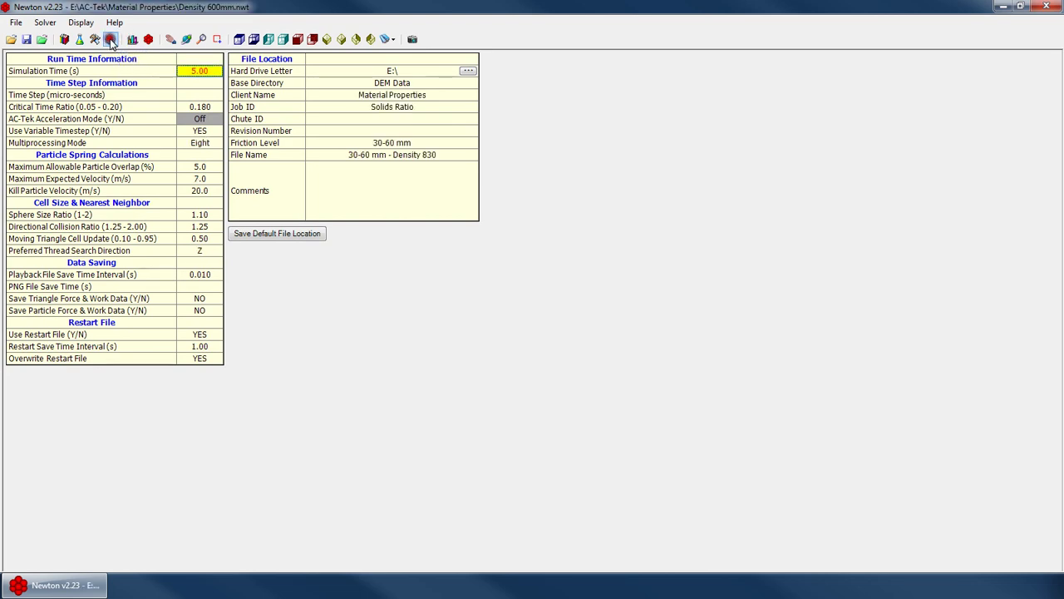
{"action": "left_click", "coordinate": [111, 39]}
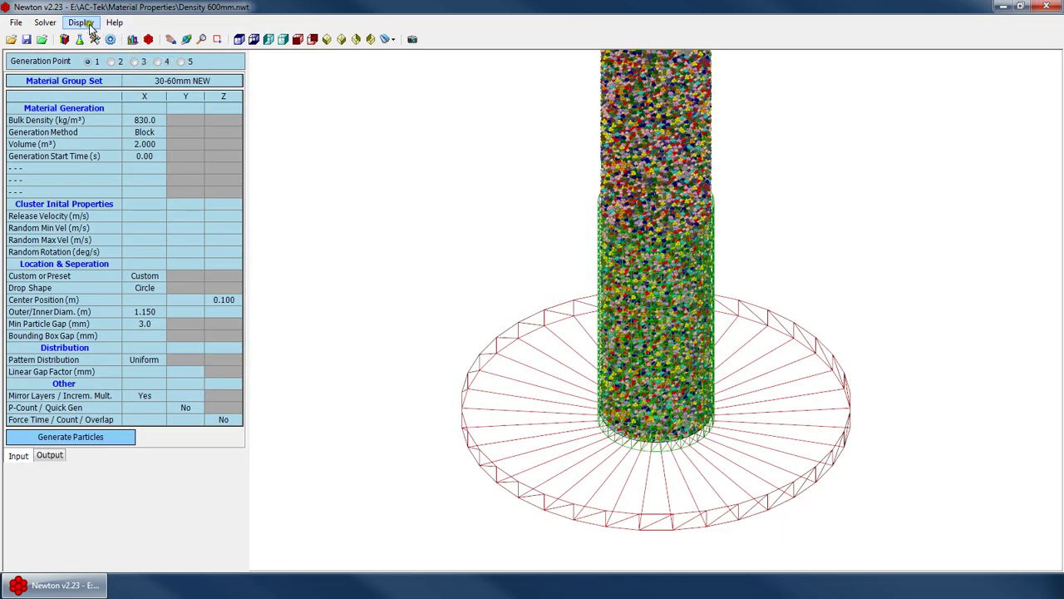
Step: Select the 50-150mm set in the Particle Library and inspect its 0.577 solids ratio
{"action": "left_click", "coordinate": [132, 39]}
{"action": "left_click", "coordinate": [46, 23]}
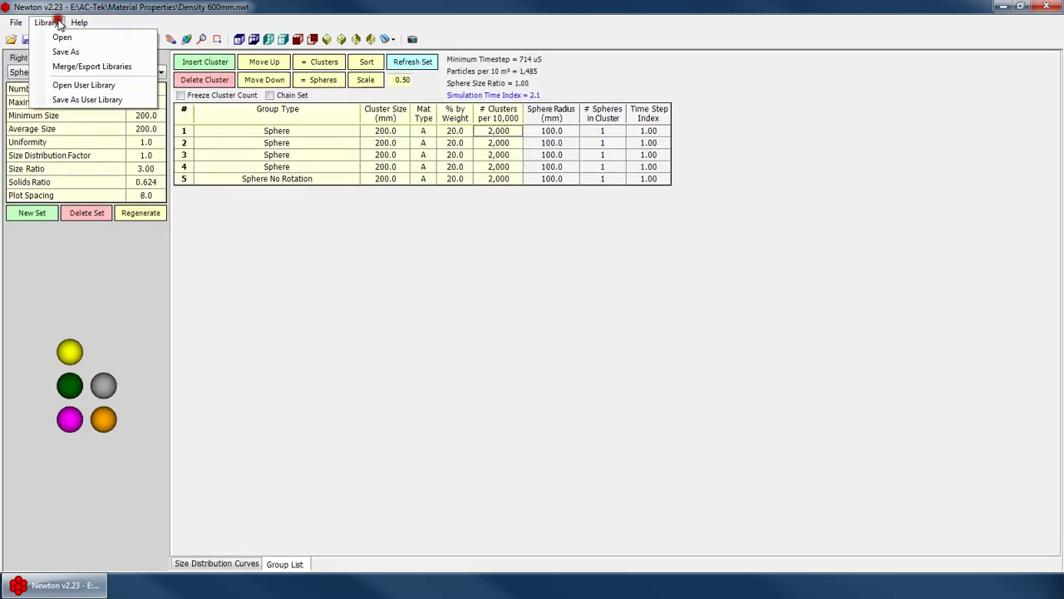
{"action": "left_click", "coordinate": [87, 85]}
{"action": "left_click", "coordinate": [74, 72]}
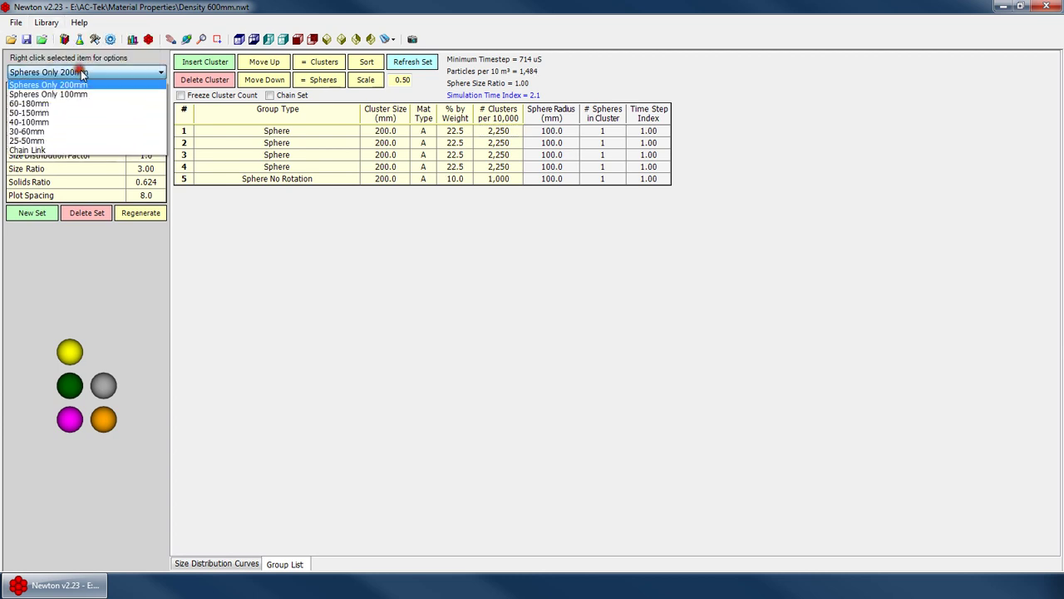
{"action": "left_click", "coordinate": [60, 125]}
{"action": "left_click", "coordinate": [143, 183]}
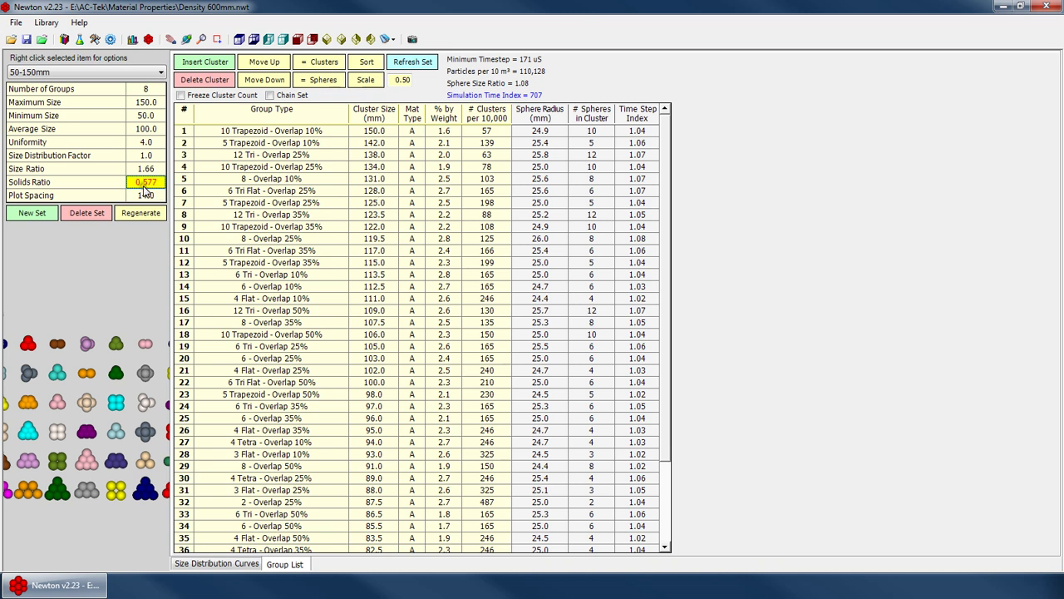
{"action": "scroll", "coordinate": [55, 379], "scroll_direction": "down", "scroll_amount": 1}
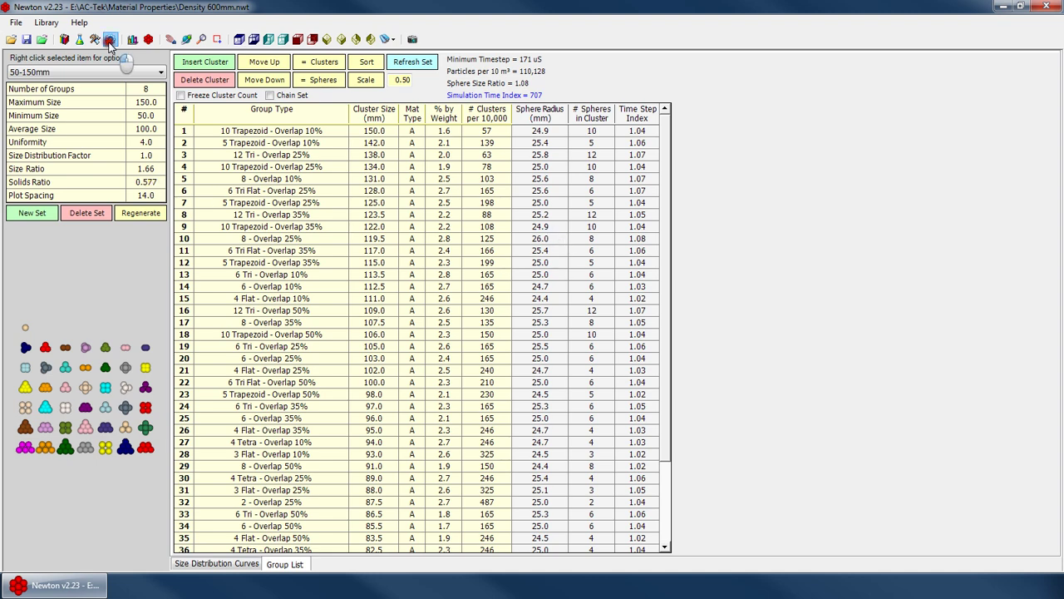
{"action": "left_click", "coordinate": [110, 39]}
{"action": "scroll", "coordinate": [663, 200], "scroll_direction": "up", "scroll_amount": 1}
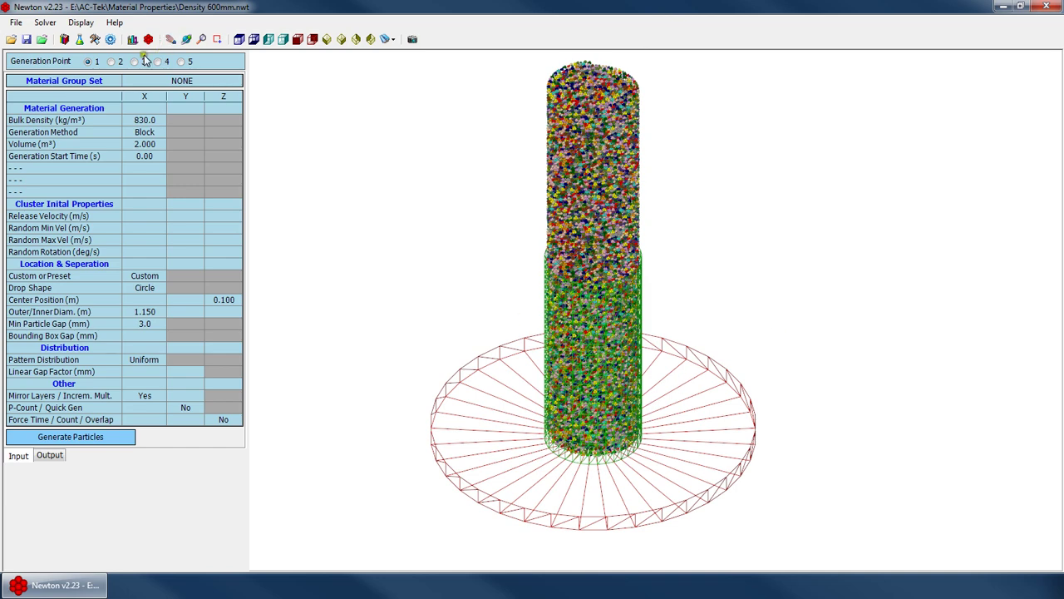
Step: Change the 50-150mm set's solids ratio to 0.569 and return to the generation view
{"action": "left_click", "coordinate": [148, 39]}
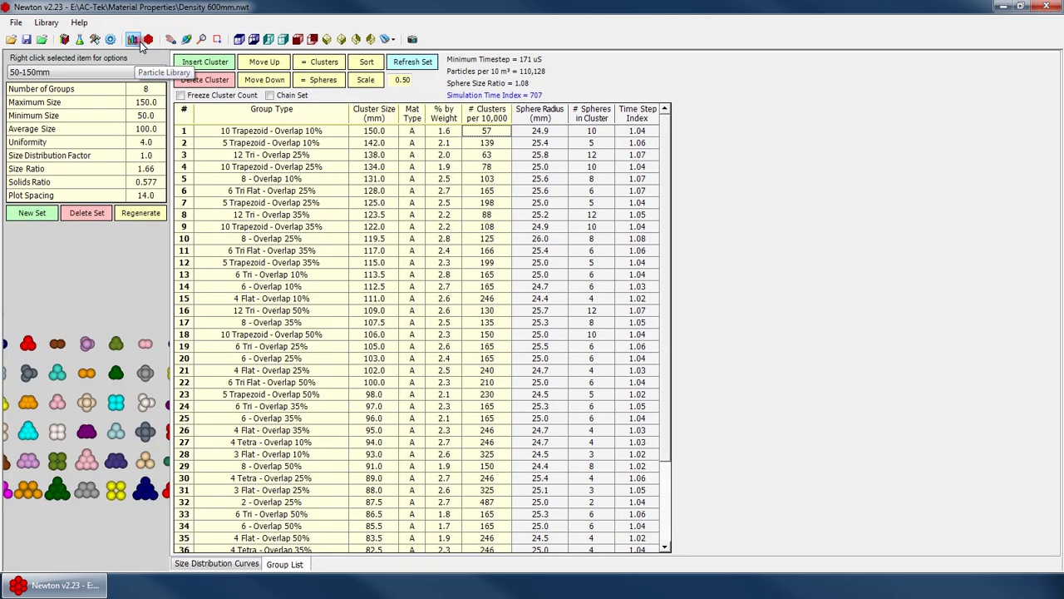
{"action": "left_click", "coordinate": [90, 65]}
{"action": "left_click", "coordinate": [90, 65]}
{"action": "left_click", "coordinate": [145, 182]}
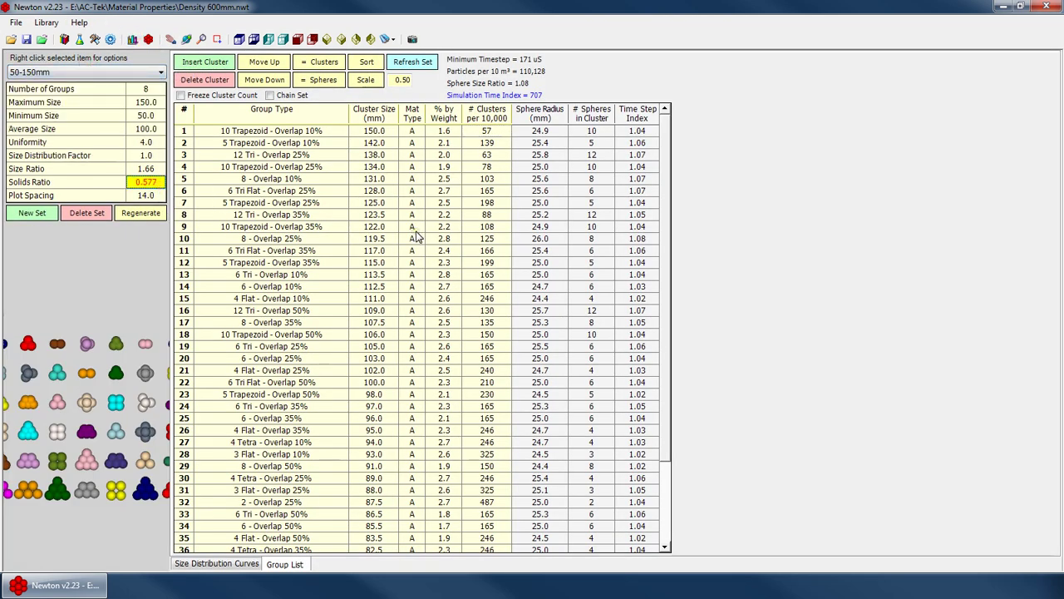
{"action": "type", "text": "0.5"}
{"action": "key", "text": "Return"}
{"action": "left_click", "coordinate": [110, 39]}
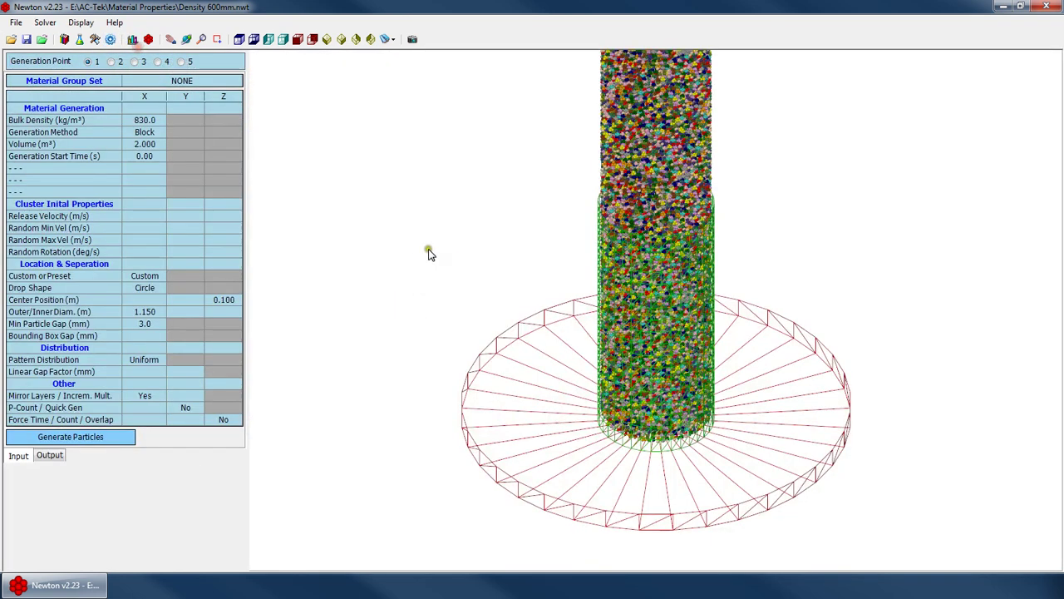
{"action": "right_click_drag", "start_coordinate": [315, 482], "coordinate": [440, 297]}
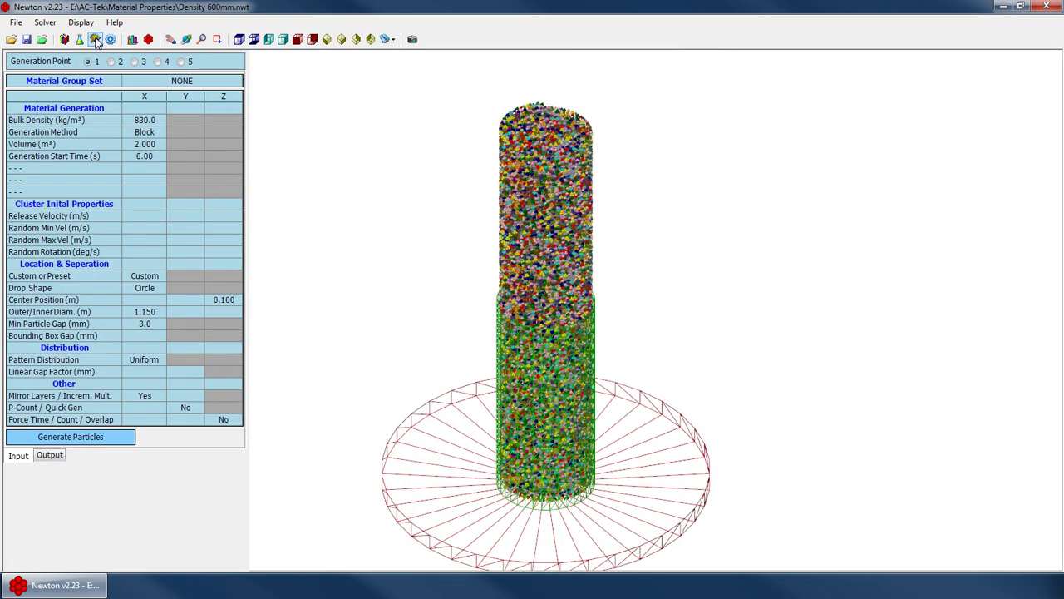
{"action": "left_click", "coordinate": [132, 39]}
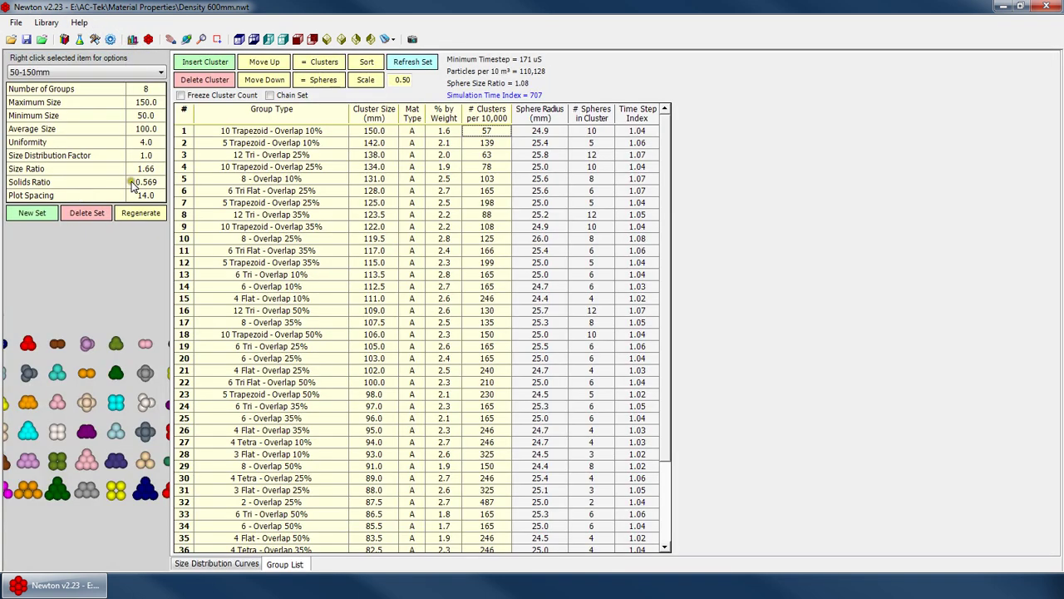
{"action": "left_click", "coordinate": [109, 39]}
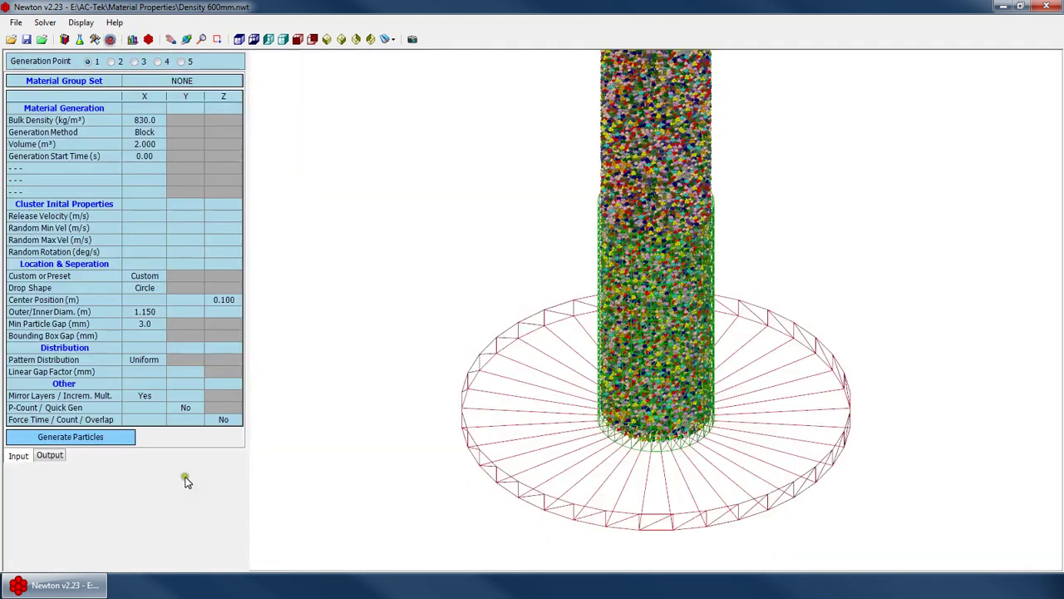
Step: Assign the 50-150mm group set to generation point 1 and regenerate the particles
{"action": "left_click", "coordinate": [48, 457]}
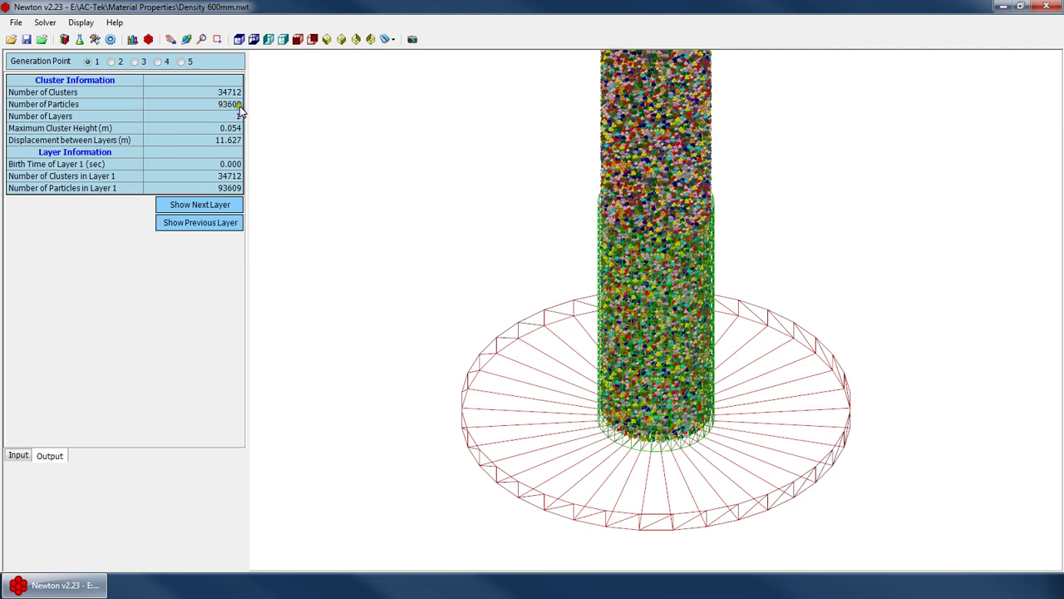
{"action": "left_click", "coordinate": [18, 456]}
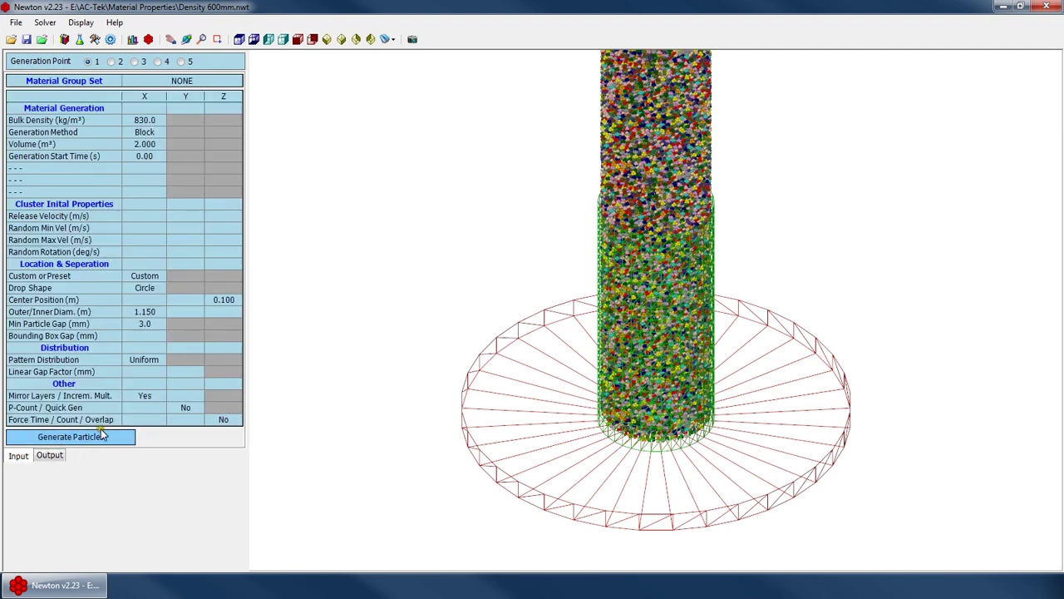
{"action": "left_click", "coordinate": [202, 79]}
{"action": "left_click", "coordinate": [202, 142]}
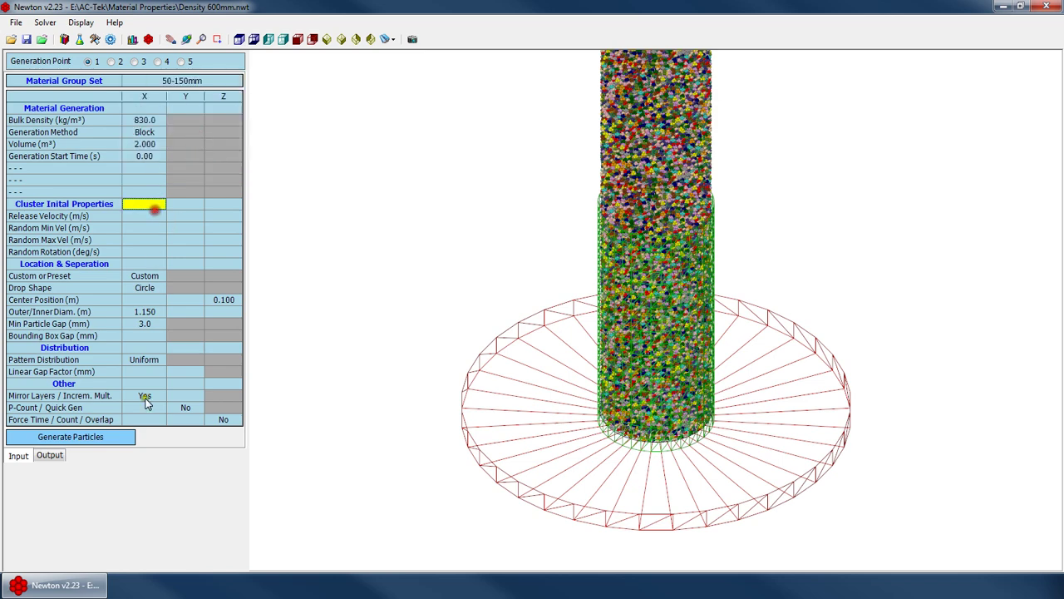
{"action": "left_click", "coordinate": [109, 439]}
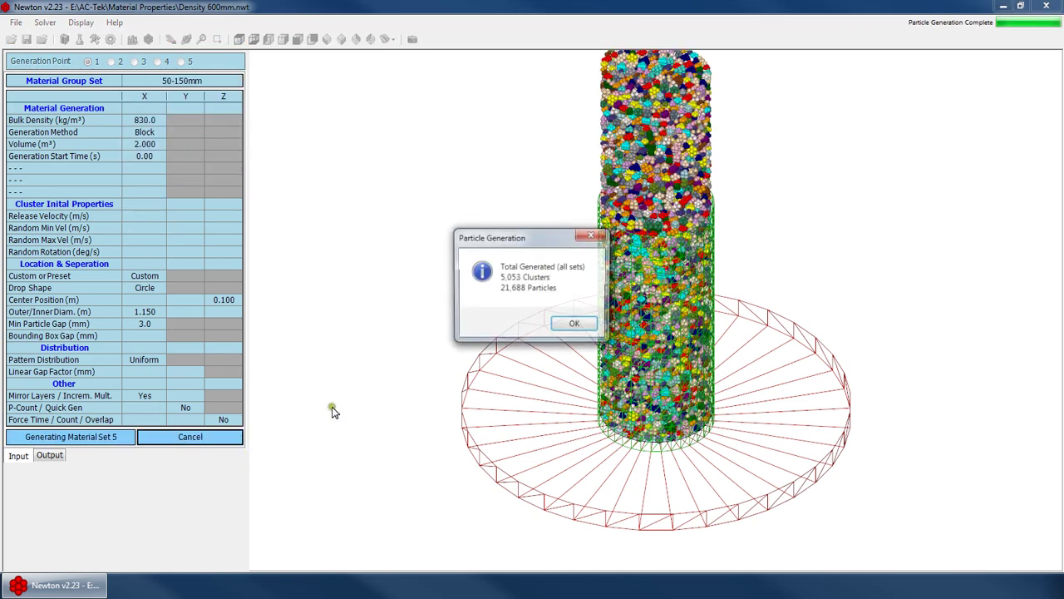
{"action": "left_click", "coordinate": [575, 324]}
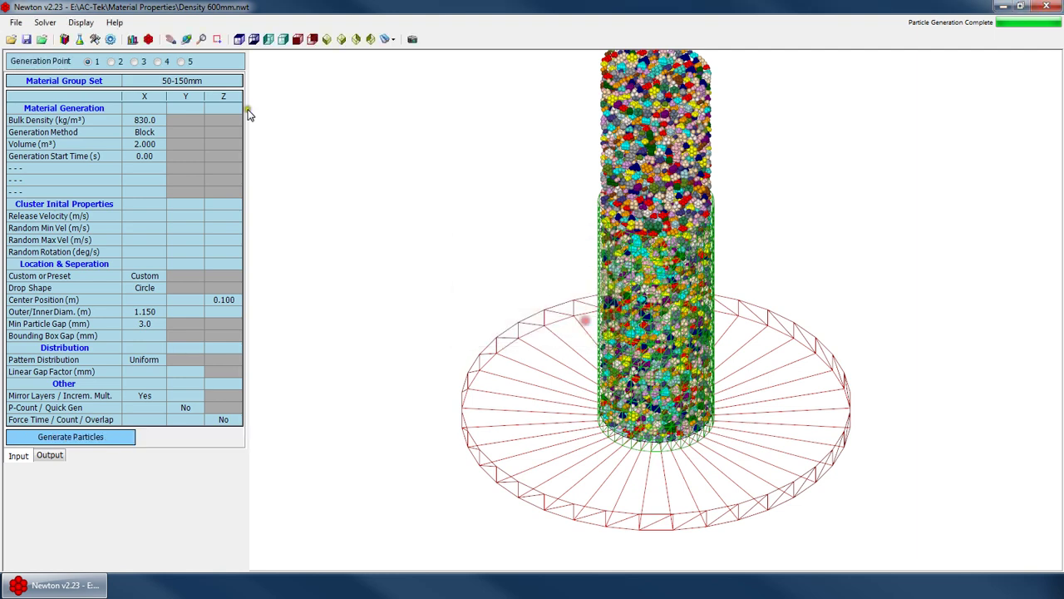
Step: Show the output cluster information listing 5,053 clusters and 21,688 particles
{"action": "right_click_drag", "start_coordinate": [430, 287], "coordinate": [590, 287]}
{"action": "left_click", "coordinate": [622, 324]}
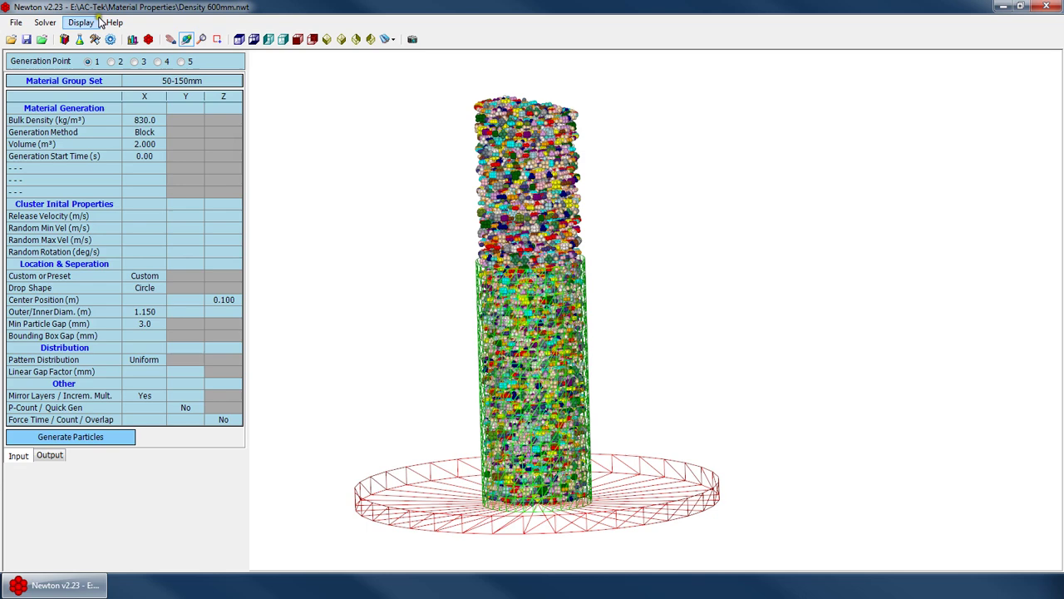
{"action": "left_click", "coordinate": [50, 455]}
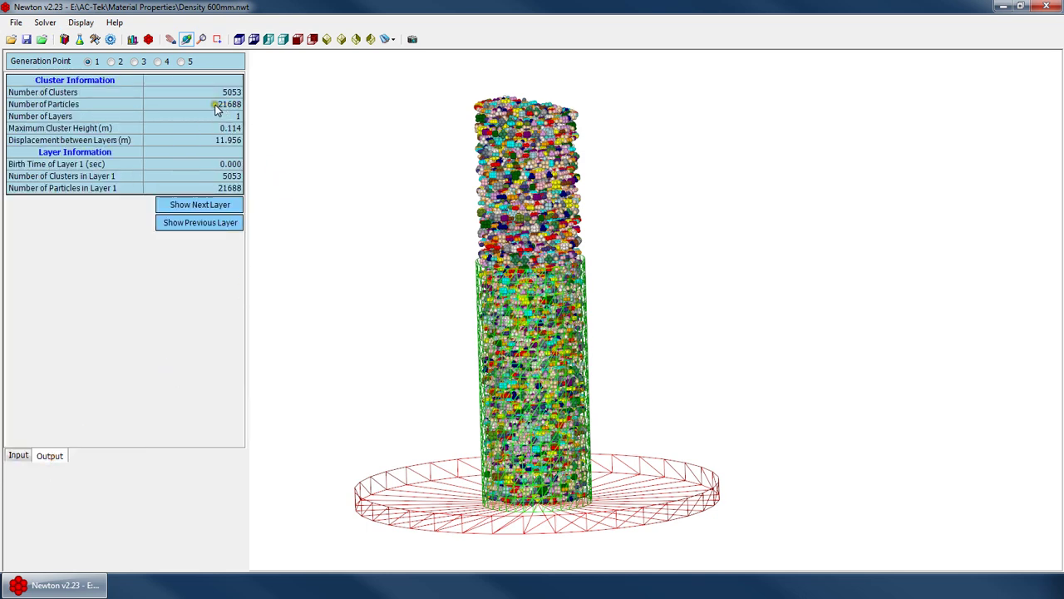
Step: Set the 50-150mm set's solids ratio back to 0.577 in the Particle Library
{"action": "left_click", "coordinate": [148, 39]}
{"action": "left_click", "coordinate": [147, 183]}
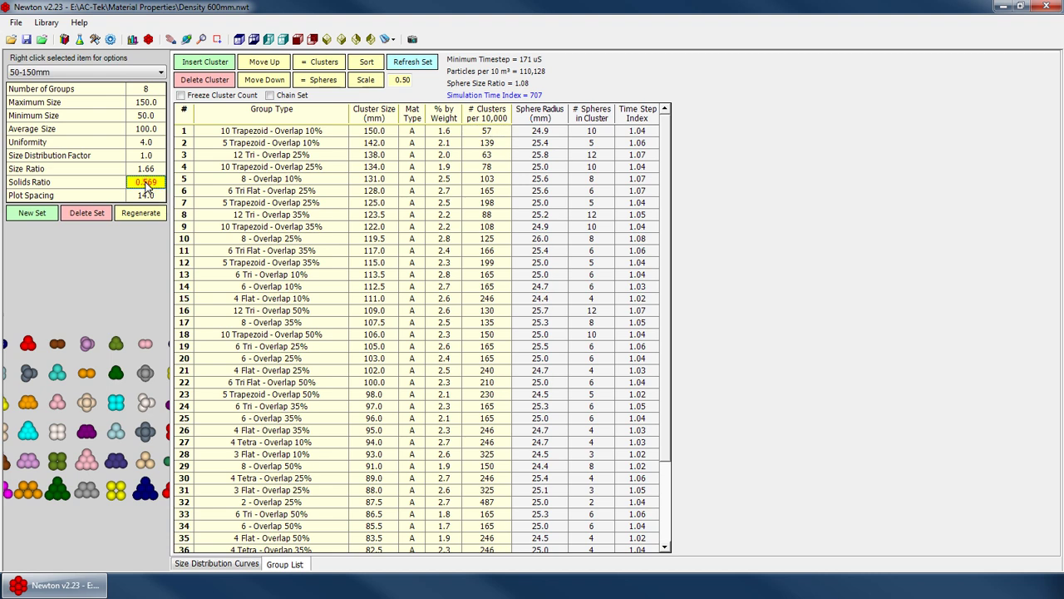
{"action": "type", "text": "0.5"}
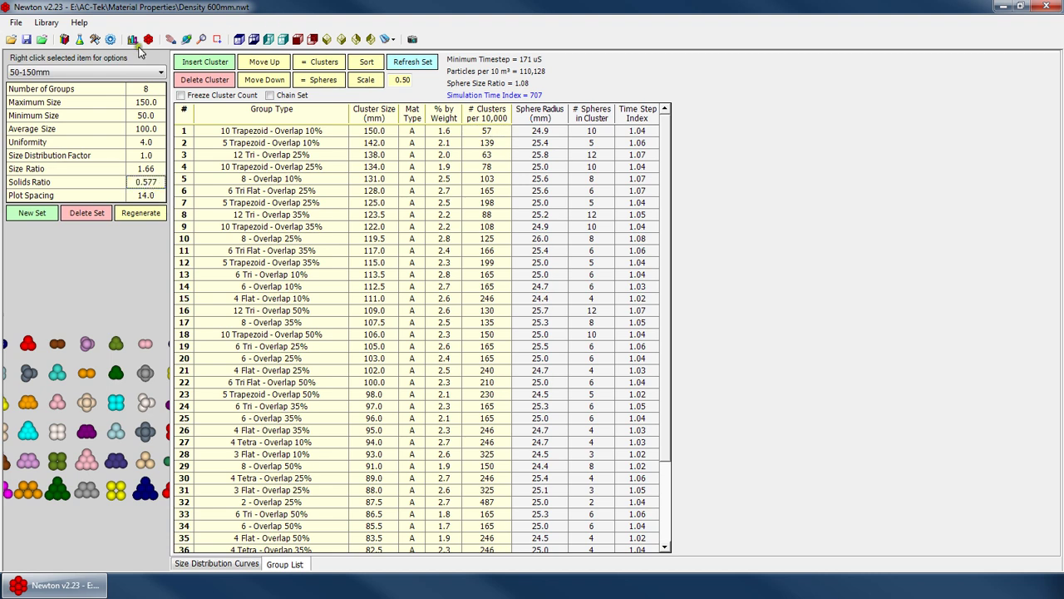
{"action": "key", "text": "Return"}
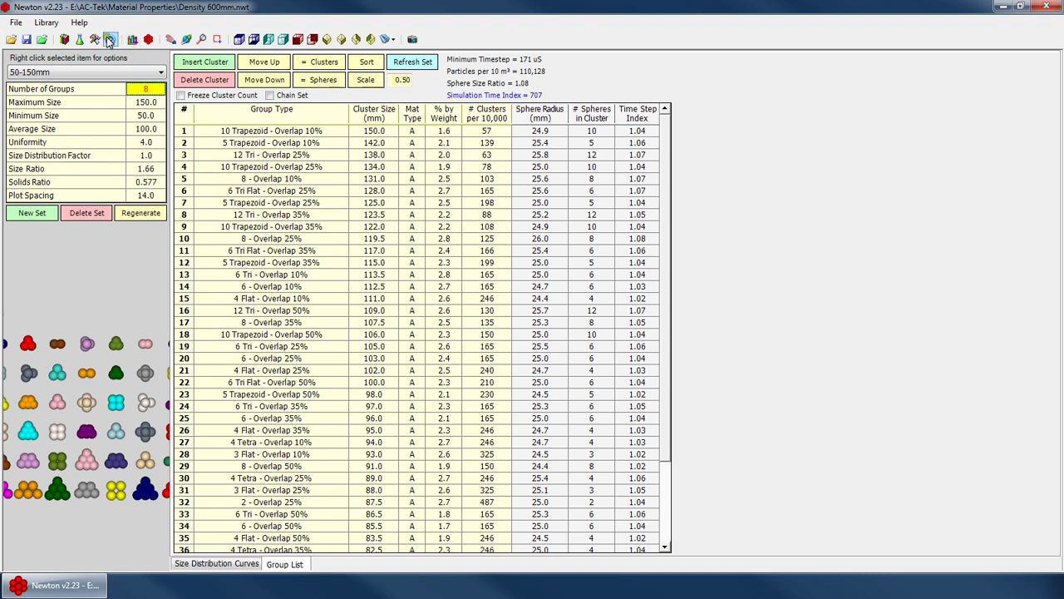
{"action": "left_click", "coordinate": [109, 40]}
Step: Regenerate the particles with the 0.577 ratio, yielding 5,127 clusters and 21,981 particles
{"action": "left_click", "coordinate": [18, 455]}
{"action": "left_click", "coordinate": [75, 436]}
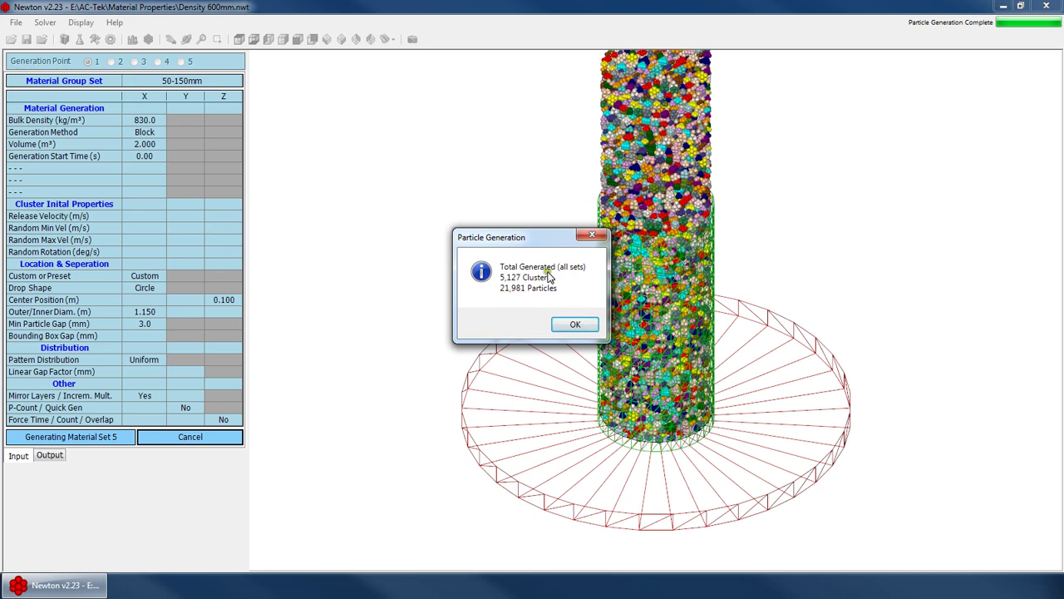
{"action": "left_click", "coordinate": [595, 237]}
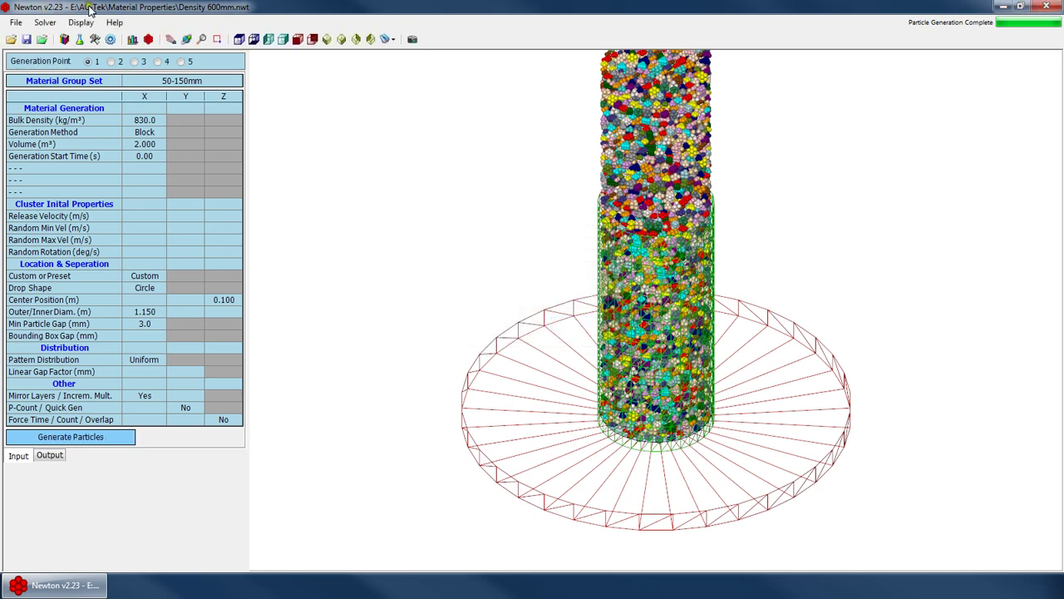
{"action": "left_click", "coordinate": [132, 39]}
Step: Review the set's Size Ratio and 0.577 Solids Ratio, then orbit the column to a lower angle
{"action": "left_click", "coordinate": [145, 169]}
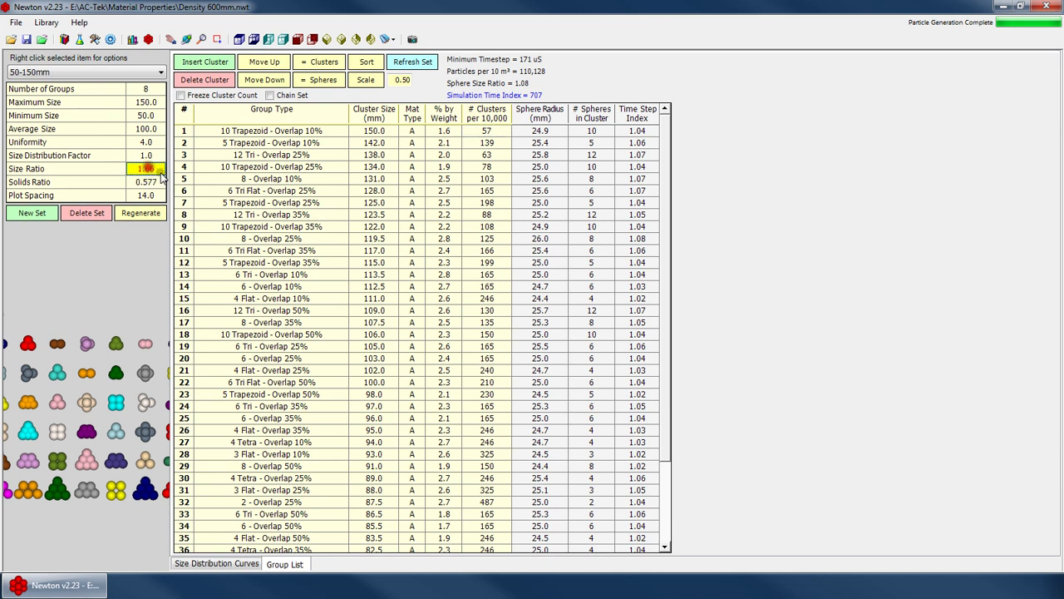
{"action": "left_click", "coordinate": [132, 186]}
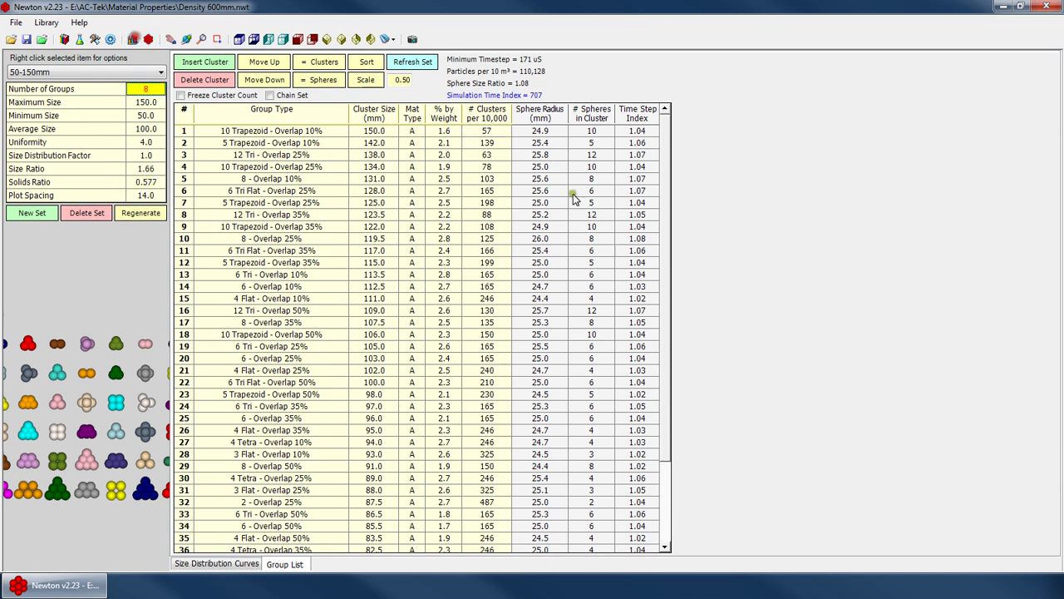
{"action": "left_click", "coordinate": [110, 39]}
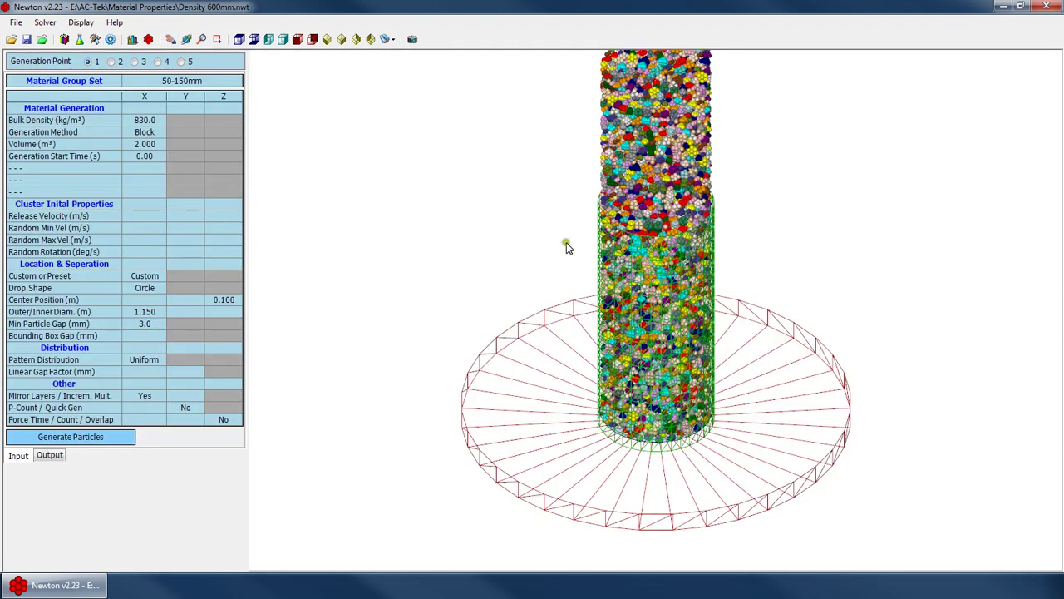
{"action": "scroll", "coordinate": [490, 335], "scroll_direction": "down", "scroll_amount": 2}
{"action": "right_click", "coordinate": [663, 291]}
{"action": "left_click", "coordinate": [693, 309]}
{"action": "left_click_drag", "start_coordinate": [582, 374], "coordinate": [536, 339]}
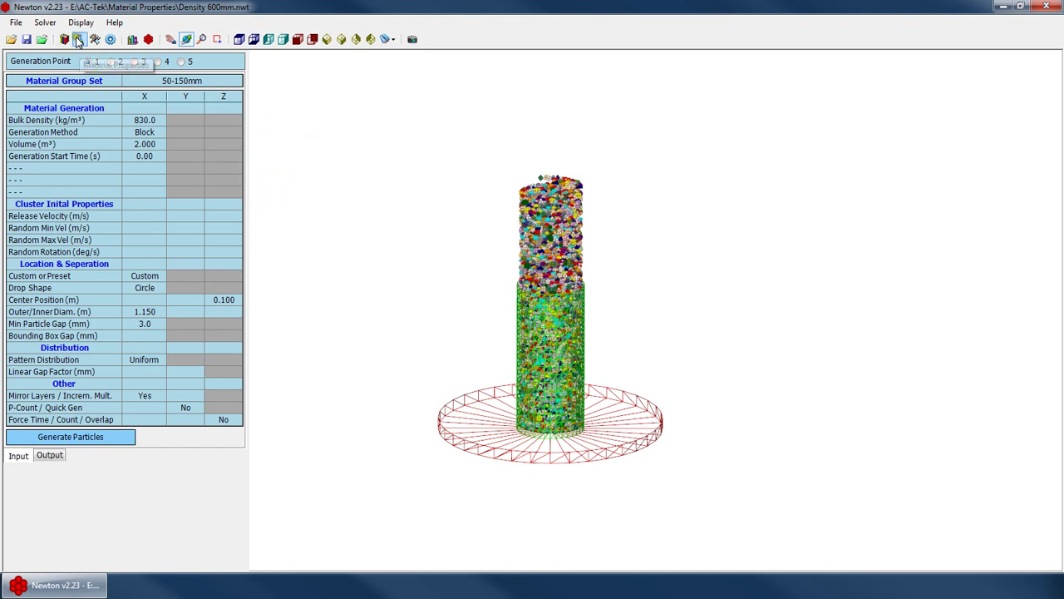
Step: Inspect the material properties: Particle-Boundary Cohesion and the 0.30 friction coefficient
{"action": "left_click", "coordinate": [78, 40]}
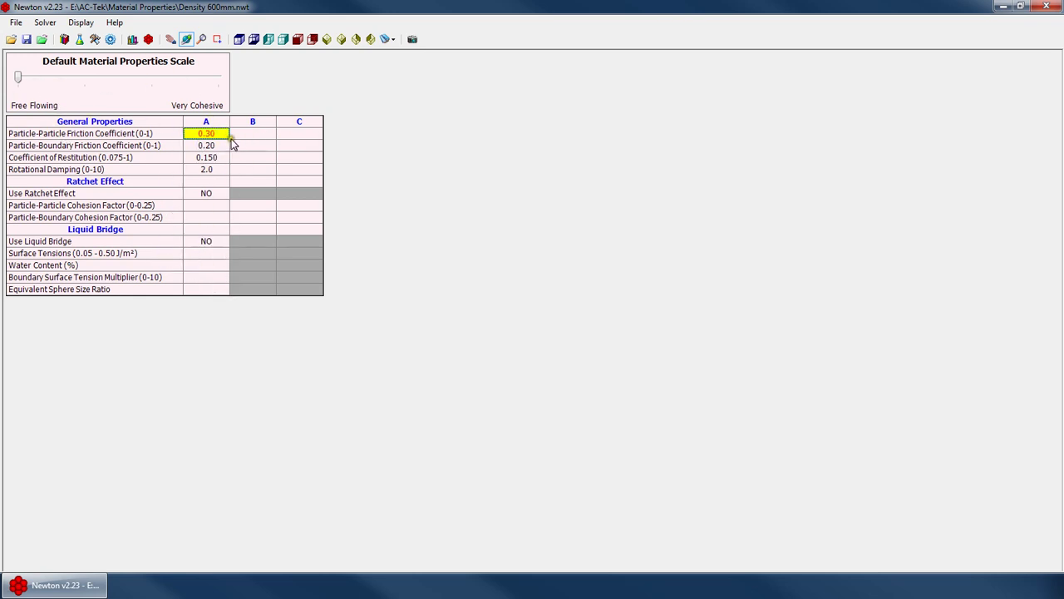
{"action": "left_click", "coordinate": [212, 214]}
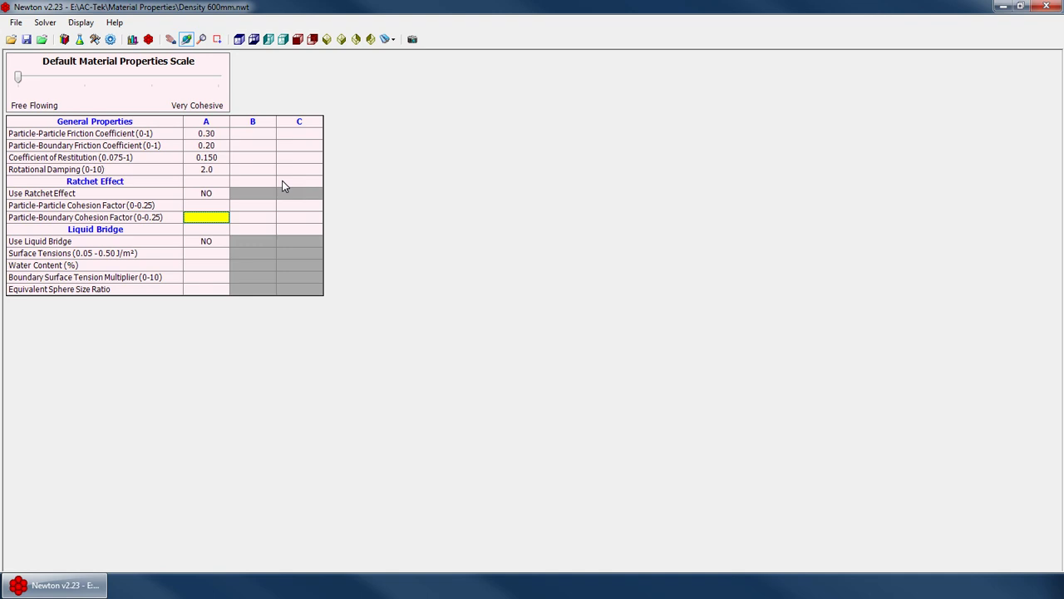
{"action": "left_click", "coordinate": [200, 134]}
{"action": "left_click", "coordinate": [129, 37]}
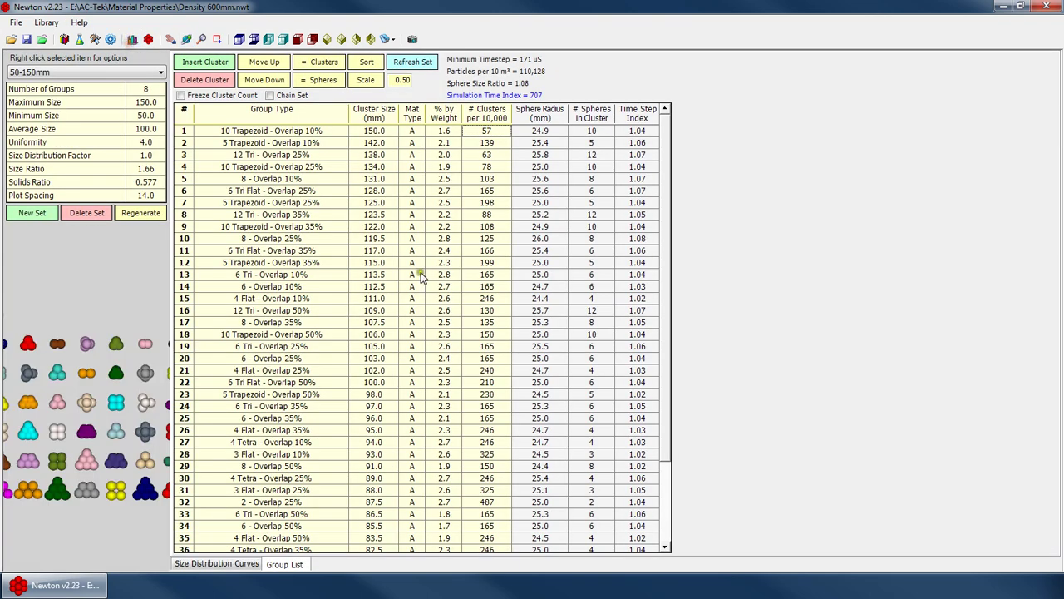
{"action": "left_click", "coordinate": [109, 39]}
Step: Tilt the particle column and open the Newton User Manual PDF from Help
{"action": "left_click_drag", "start_coordinate": [455, 300], "coordinate": [627, 307]}
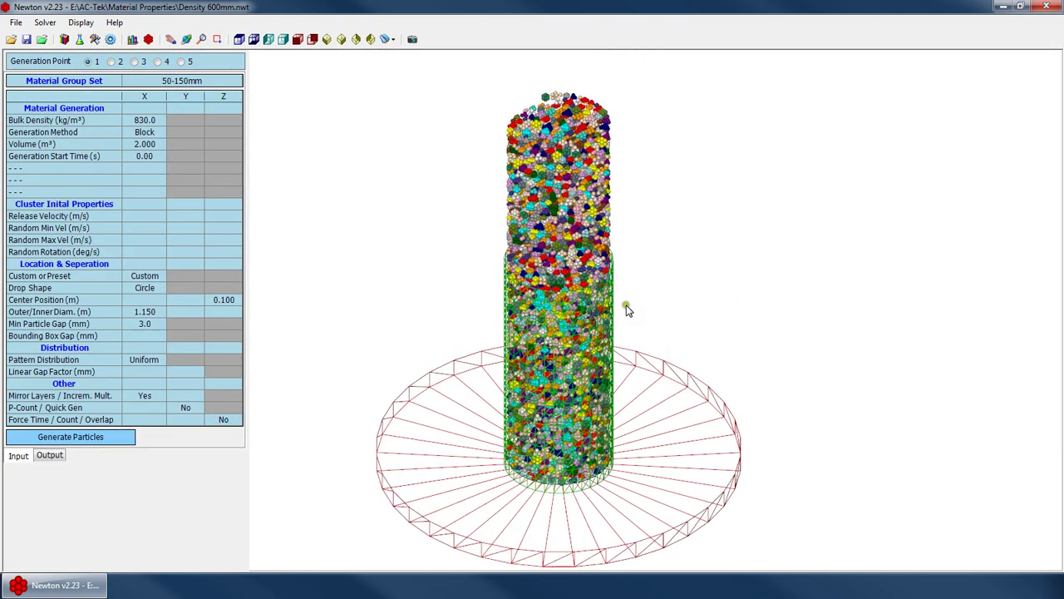
{"action": "right_click", "coordinate": [651, 302]}
{"action": "left_click", "coordinate": [684, 325]}
{"action": "left_click_drag", "start_coordinate": [557, 333], "coordinate": [547, 242]}
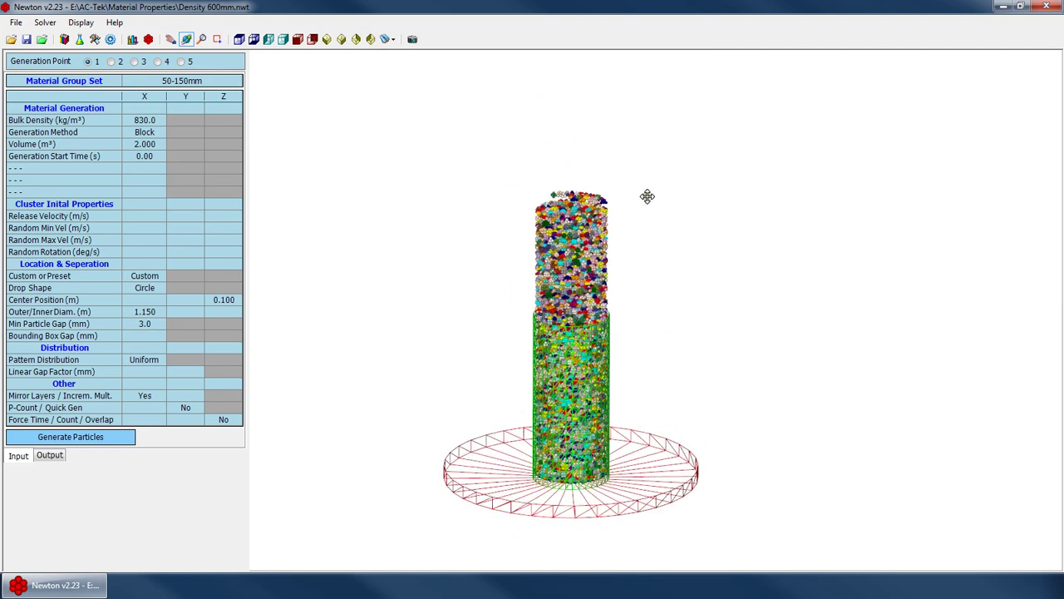
{"action": "left_click", "coordinate": [115, 23]}
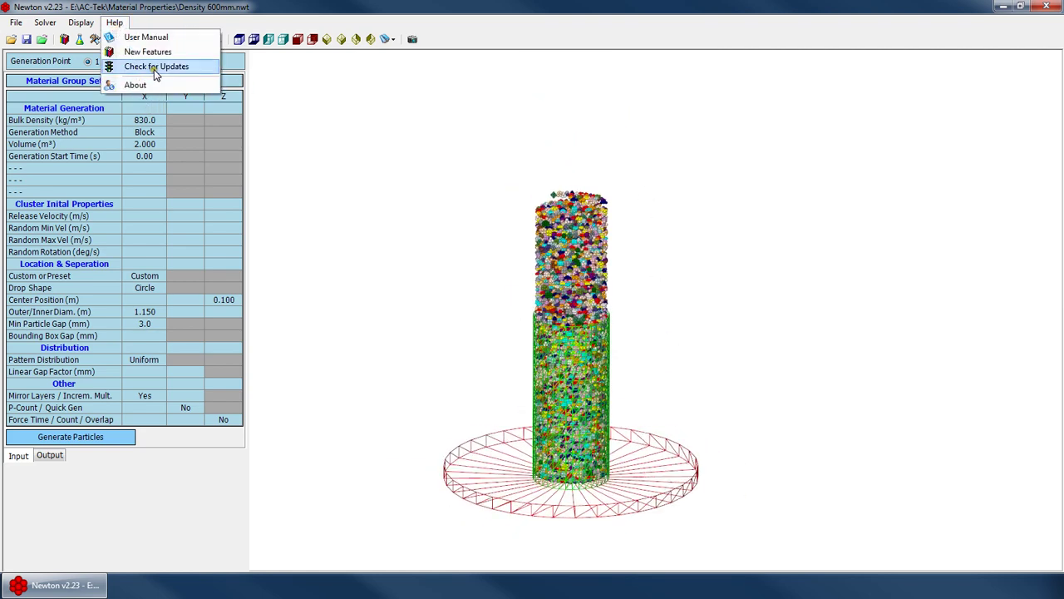
{"action": "left_click", "coordinate": [158, 37]}
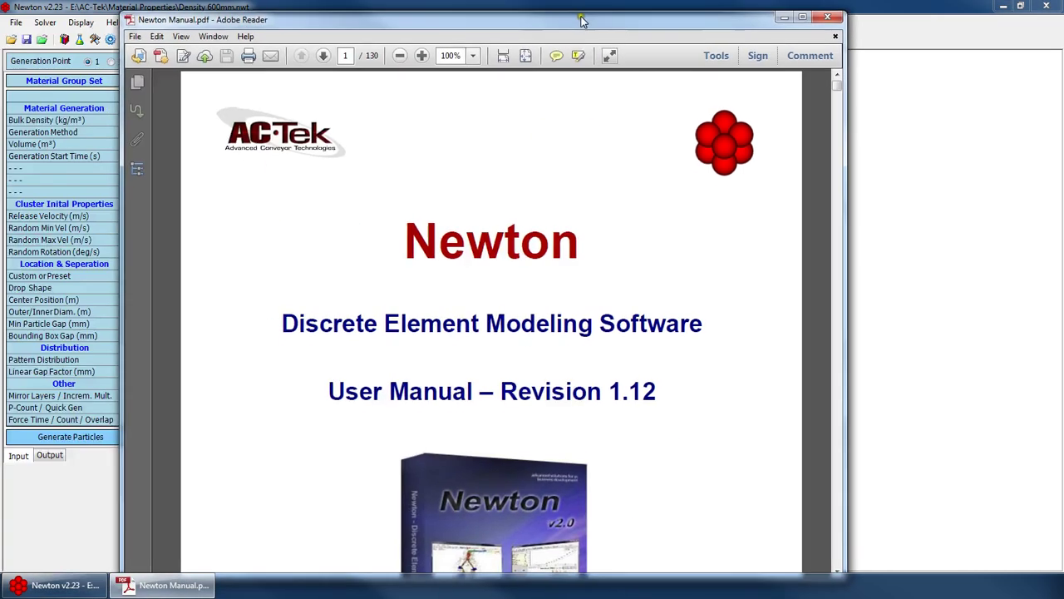
Step: Jump from the manual's table of contents to section 6.2 on page 101
{"action": "scroll", "coordinate": [499, 302], "scroll_direction": "down", "scroll_amount": 15}
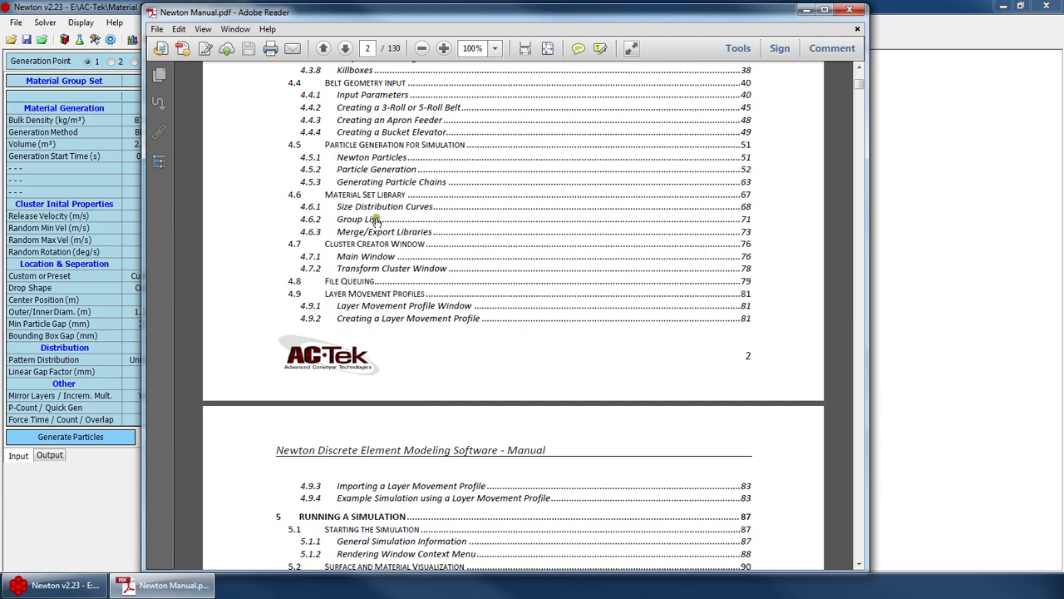
{"action": "scroll", "coordinate": [393, 141], "scroll_direction": "down", "scroll_amount": 8}
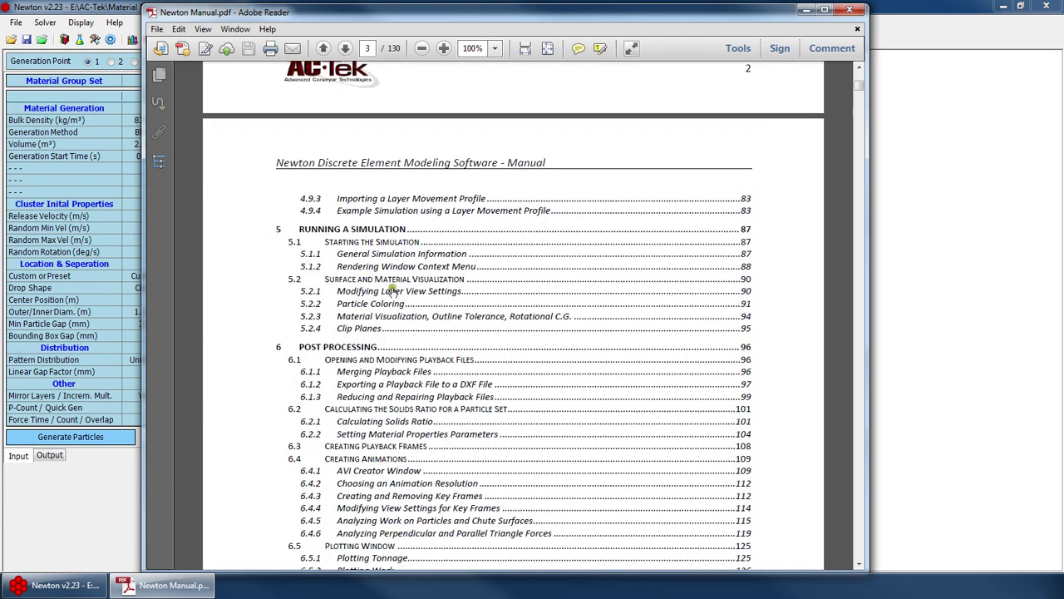
{"action": "scroll", "coordinate": [412, 304], "scroll_direction": "down", "scroll_amount": 1}
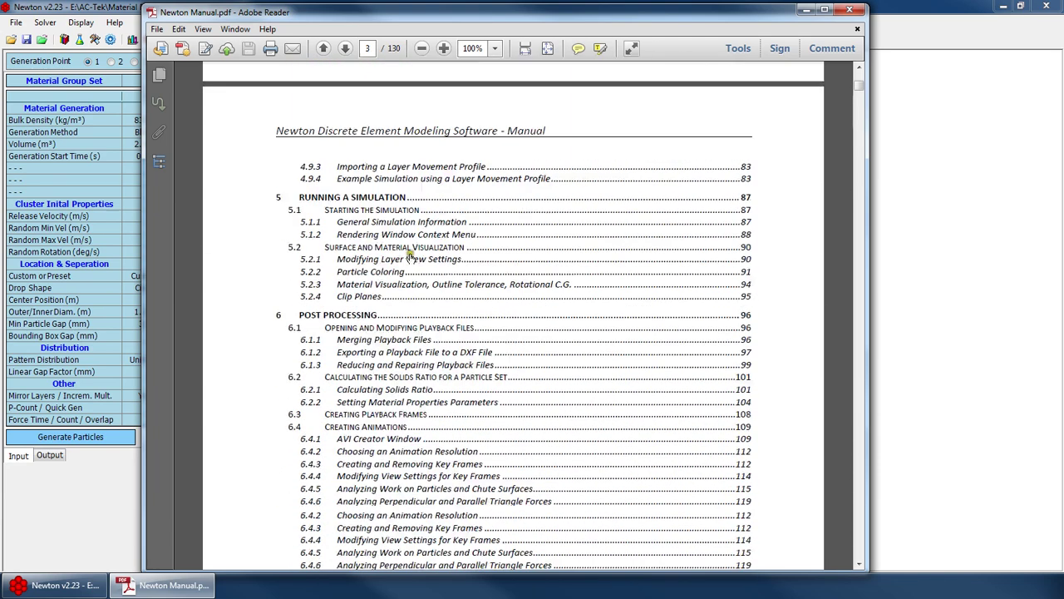
{"action": "left_click", "coordinate": [408, 373]}
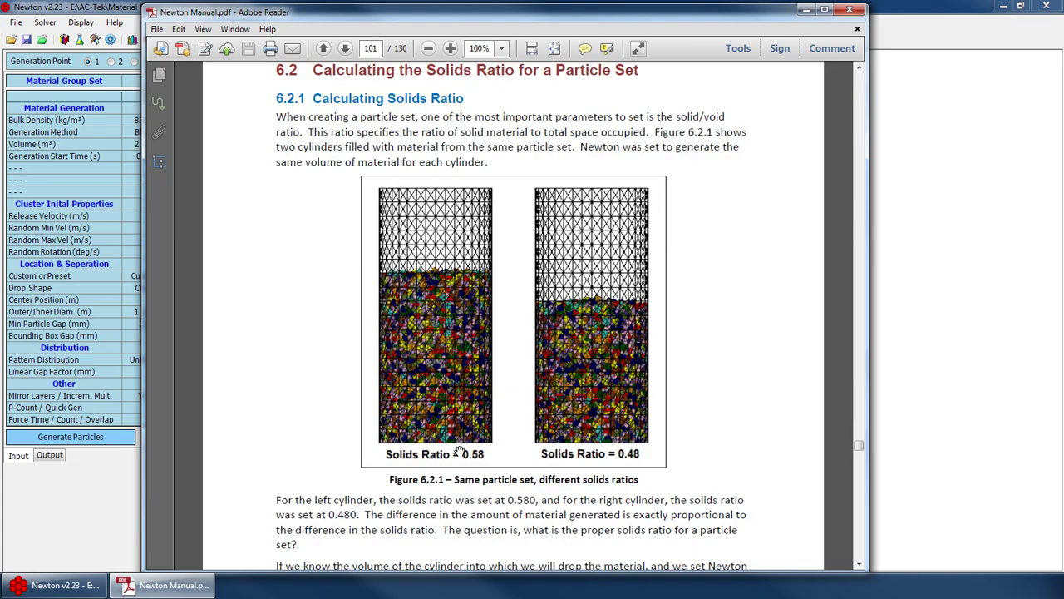
Step: Read manual pages 101–106 in Adobe Reader, then close it to return to the Density 600mm model
{"action": "scroll", "coordinate": [599, 449], "scroll_direction": "down", "scroll_amount": 20}
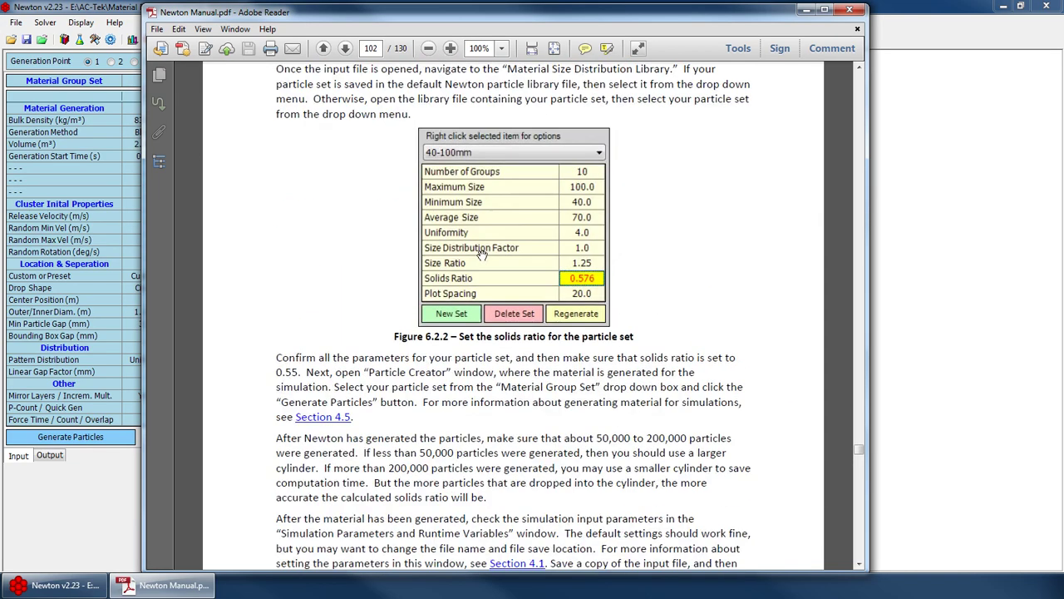
{"action": "scroll", "coordinate": [508, 227], "scroll_direction": "down", "scroll_amount": 20}
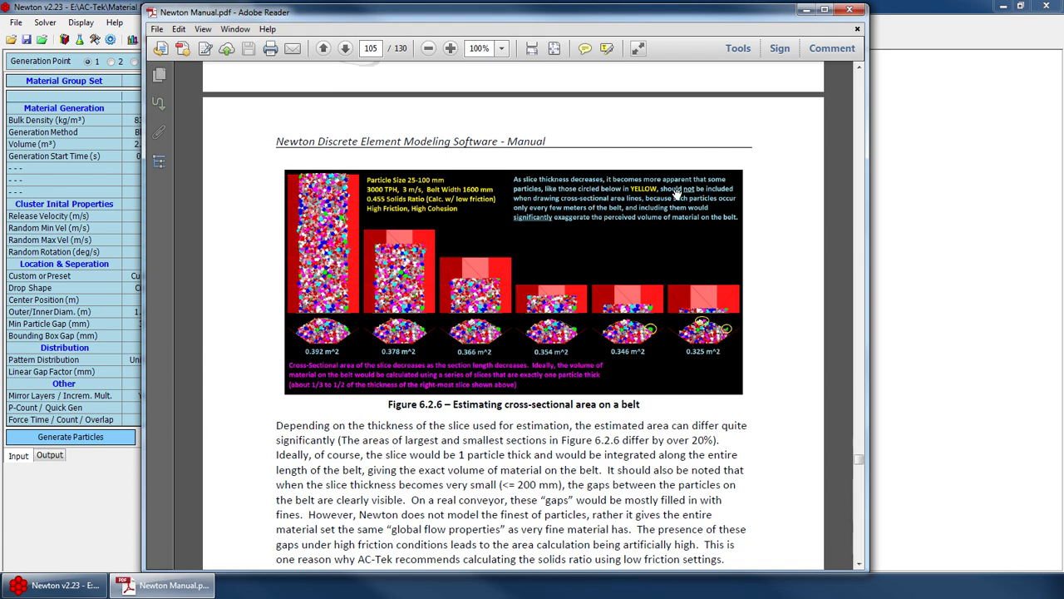
{"action": "scroll", "coordinate": [470, 224], "scroll_direction": "down", "scroll_amount": 10}
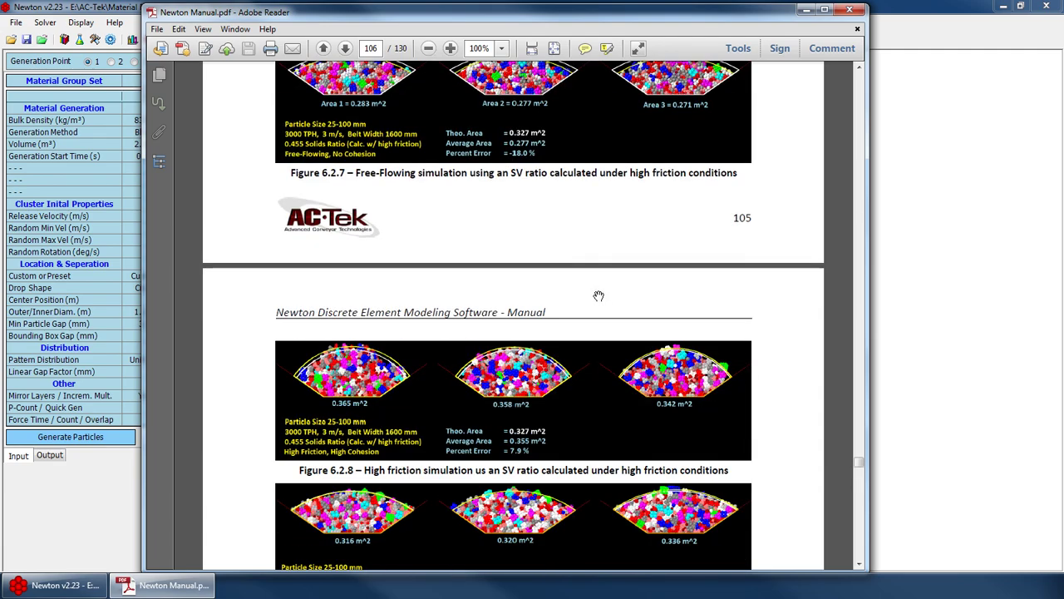
{"action": "scroll", "coordinate": [590, 278], "scroll_direction": "down", "scroll_amount": 10}
{"action": "scroll", "coordinate": [476, 273], "scroll_direction": "up", "scroll_amount": 10}
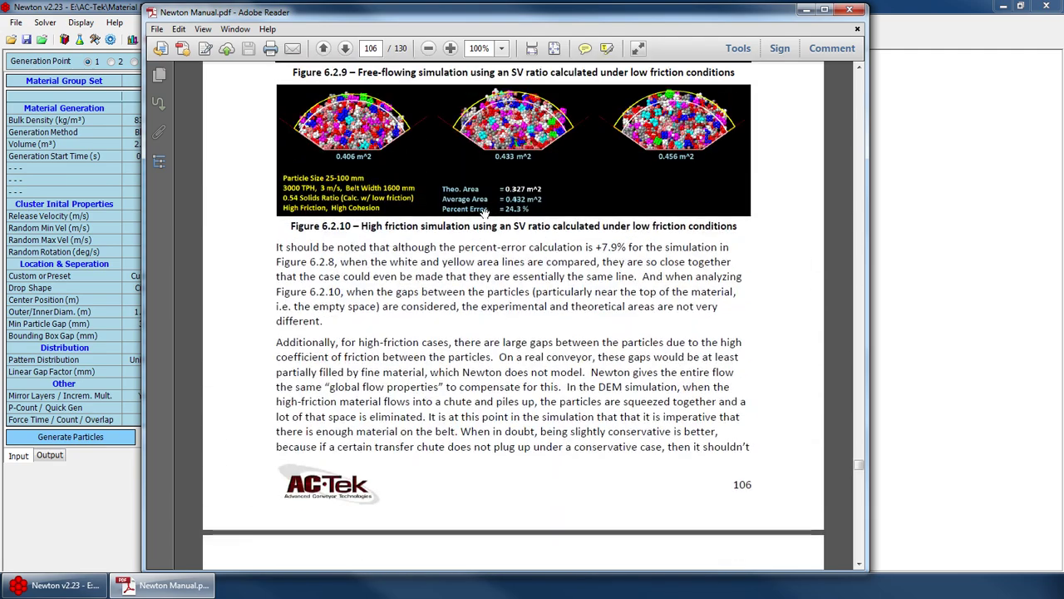
{"action": "scroll", "coordinate": [335, 221], "scroll_direction": "up", "scroll_amount": 3}
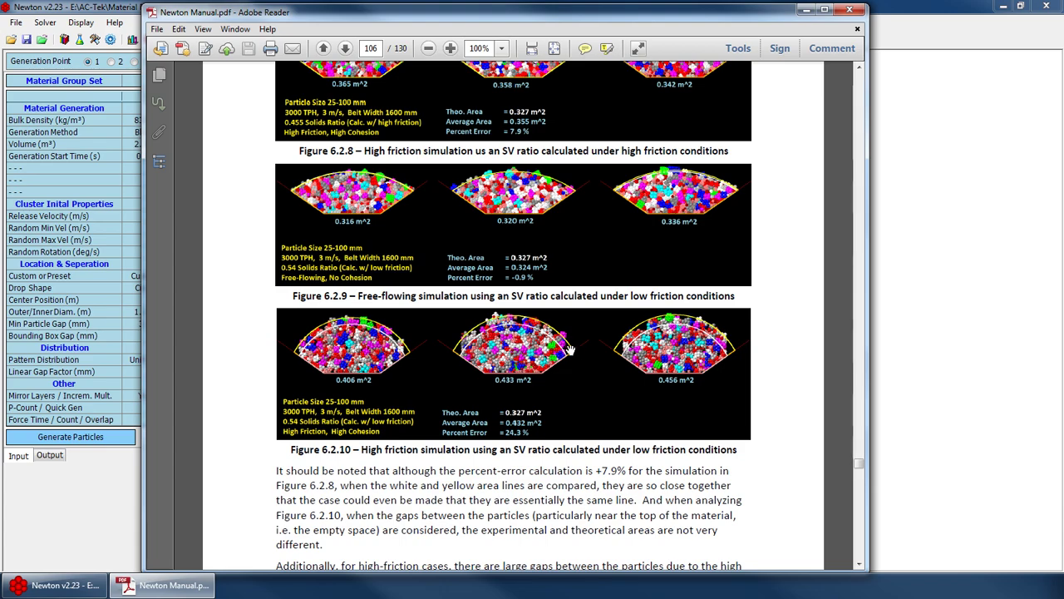
{"action": "scroll", "coordinate": [572, 422], "scroll_direction": "up", "scroll_amount": 18}
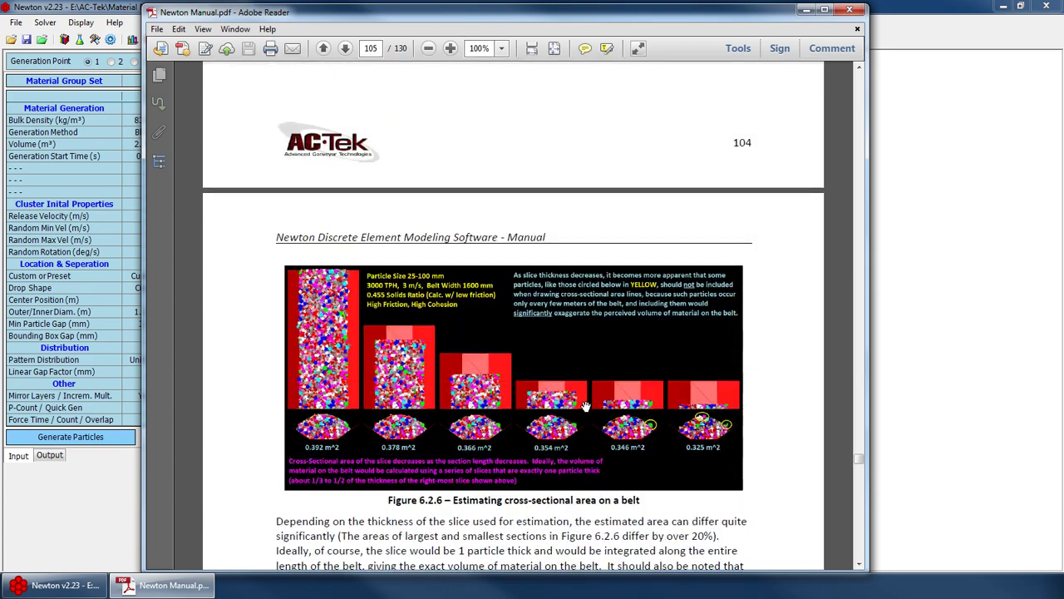
{"action": "left_click", "coordinate": [849, 9]}
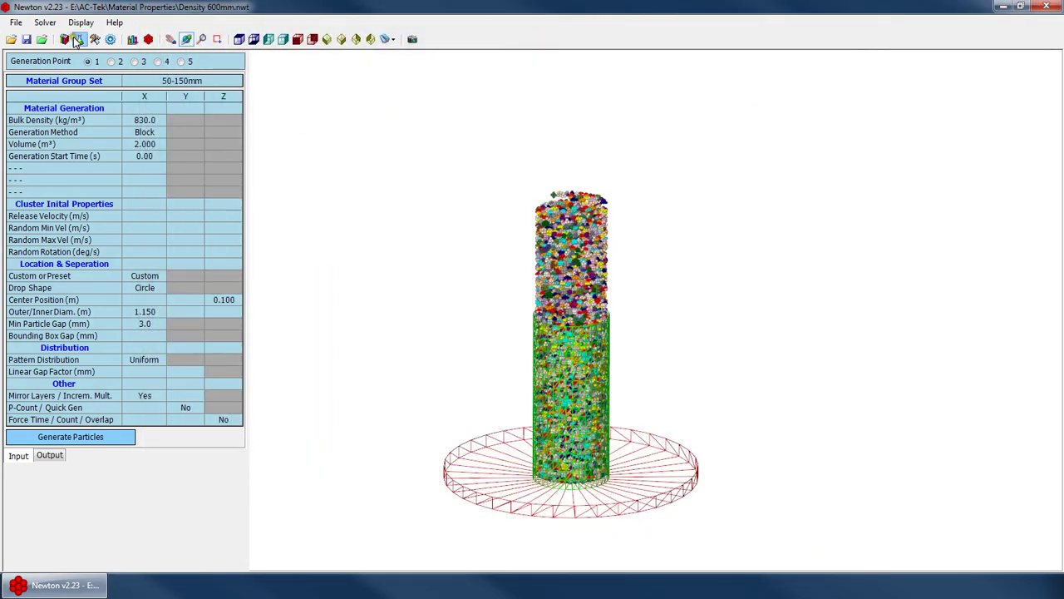
{"action": "left_click", "coordinate": [77, 40]}
{"action": "left_click", "coordinate": [132, 39]}
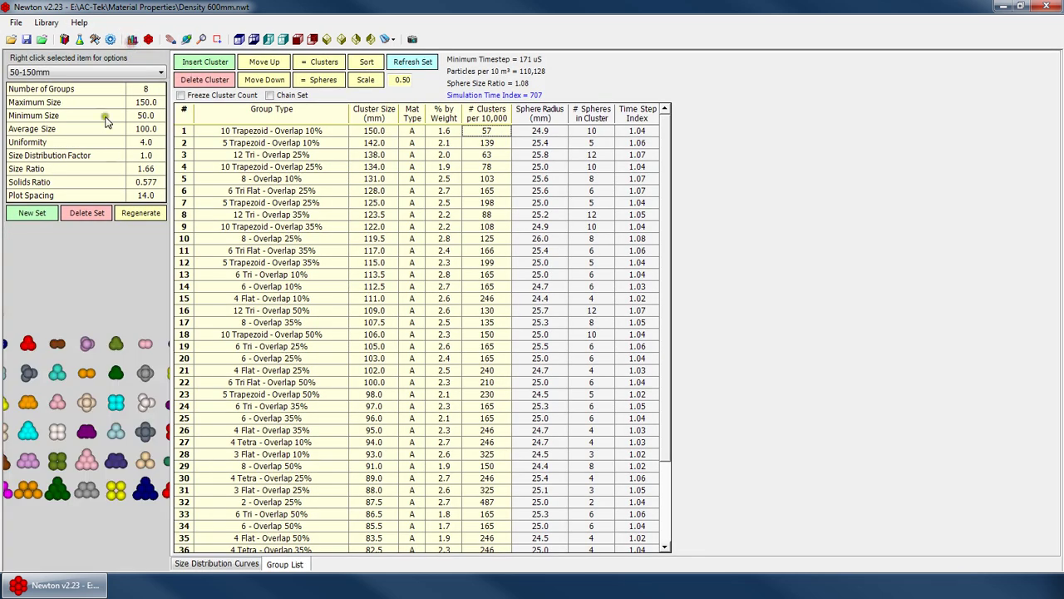
{"action": "left_click", "coordinate": [48, 73]}
{"action": "left_click", "coordinate": [80, 40]}
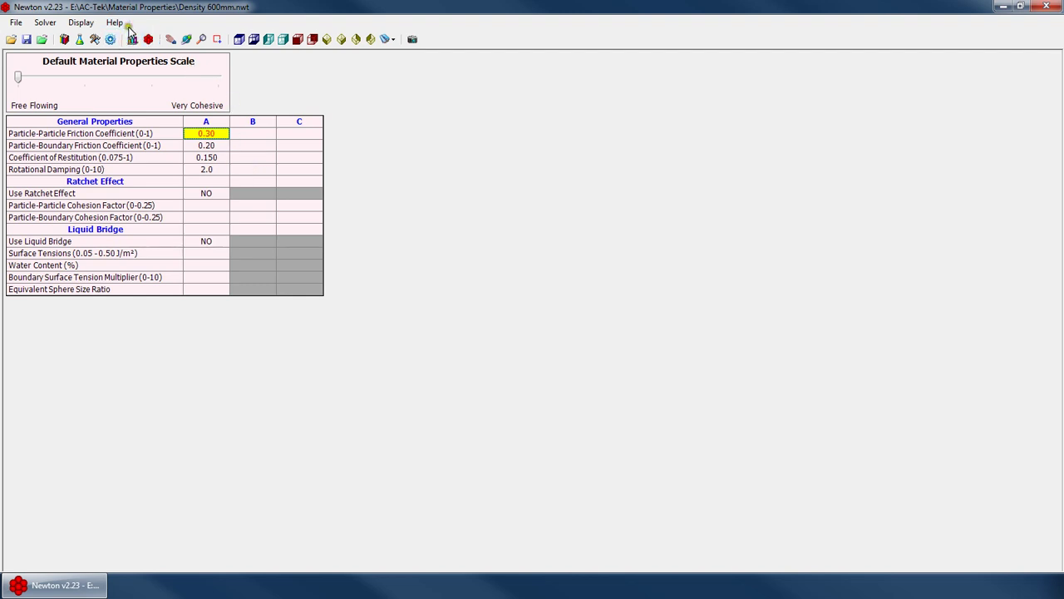
{"action": "left_click", "coordinate": [110, 40]}
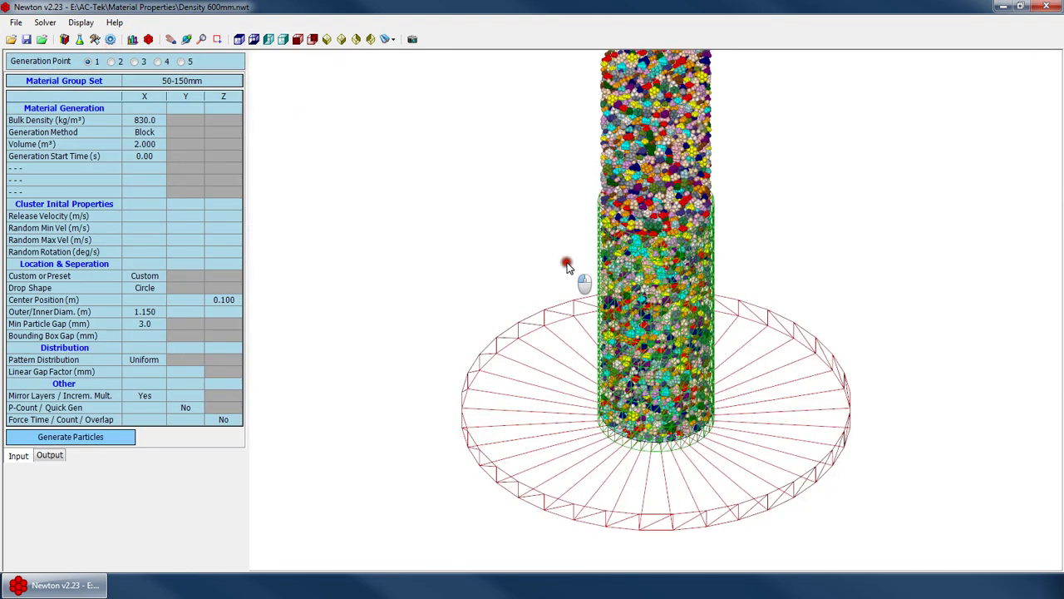
{"action": "scroll", "coordinate": [565, 261], "scroll_direction": "down", "scroll_amount": 3}
{"action": "right_click", "coordinate": [590, 350]}
{"action": "left_click", "coordinate": [622, 370]}
{"action": "left_click_drag", "start_coordinate": [551, 464], "coordinate": [626, 301]}
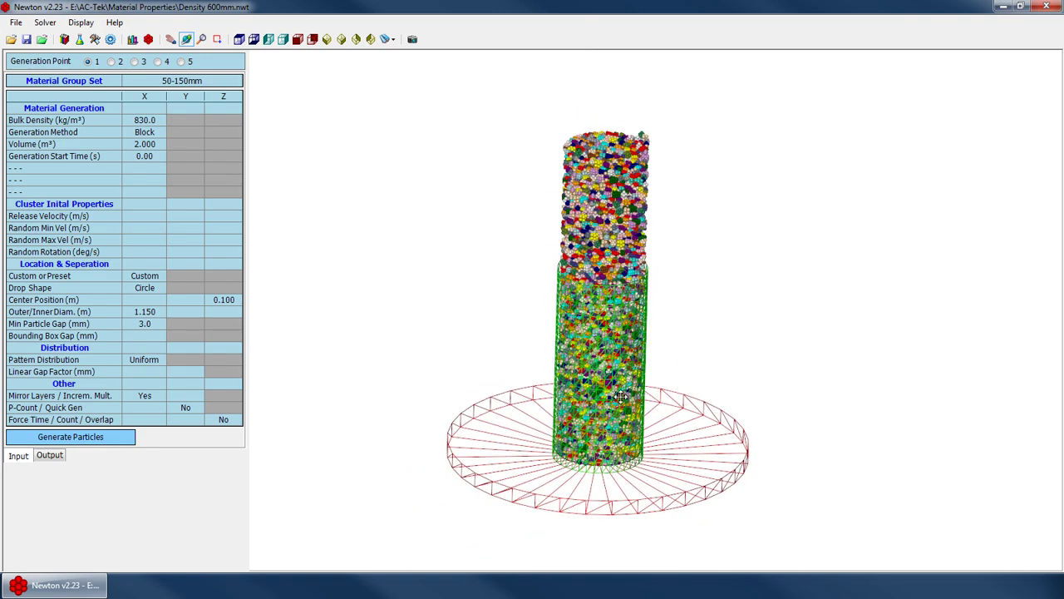
{"action": "left_click_drag", "start_coordinate": [623, 396], "coordinate": [582, 344]}
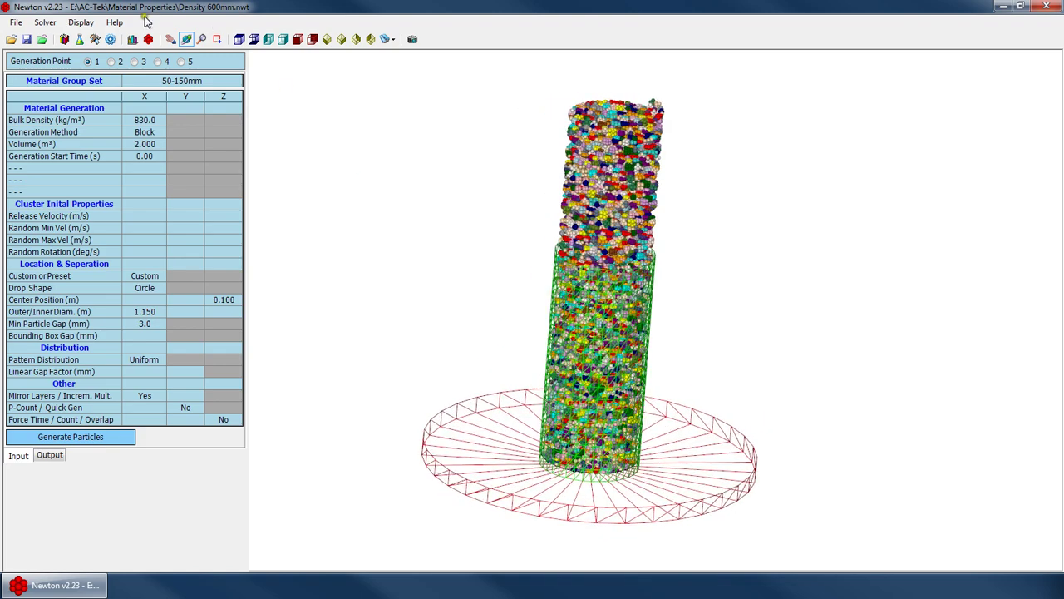
{"action": "left_click", "coordinate": [114, 22]}
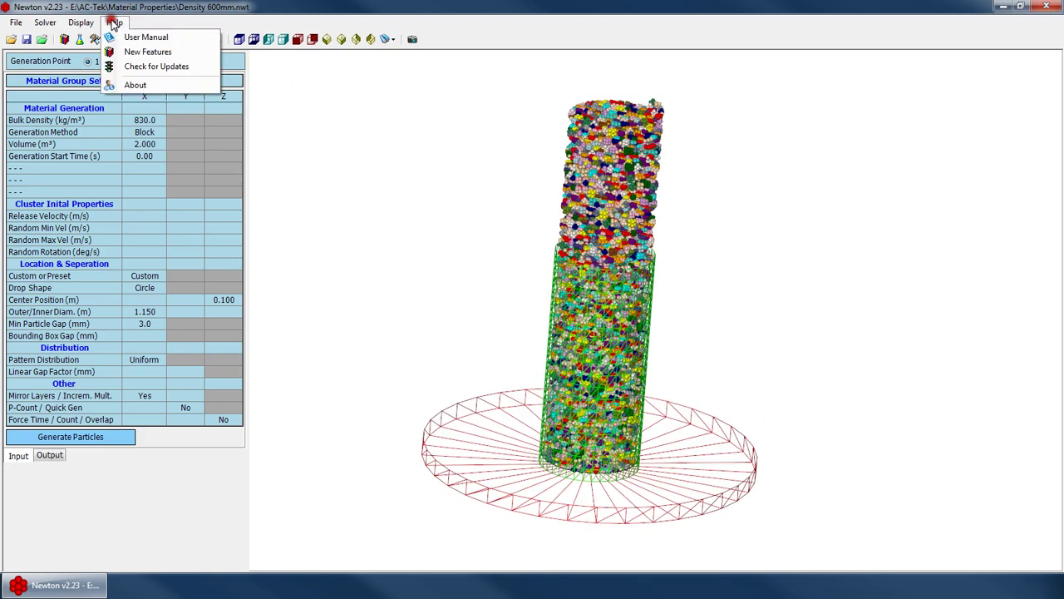
{"action": "left_click", "coordinate": [742, 428]}
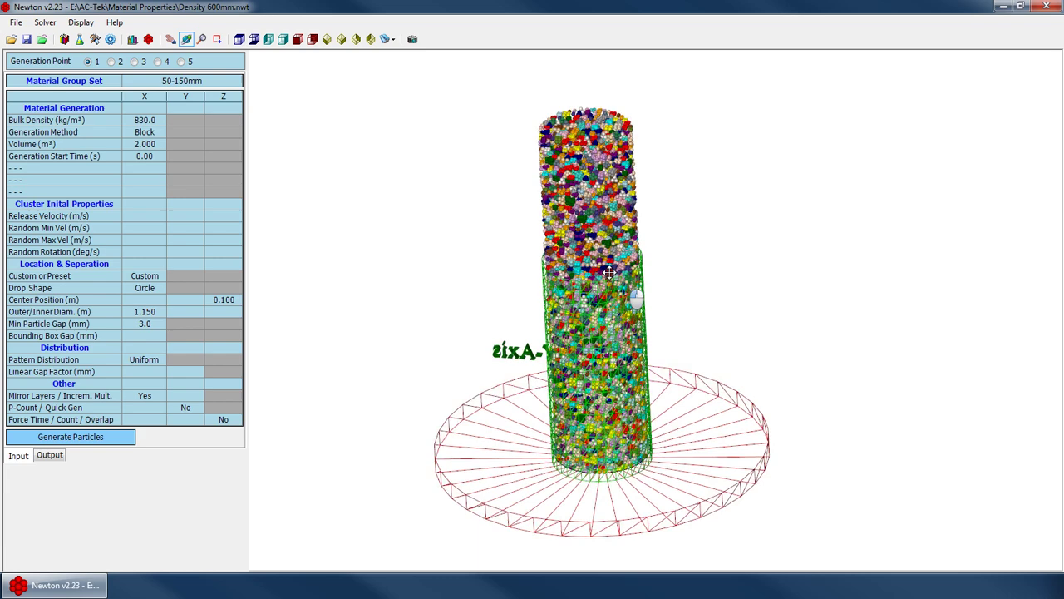